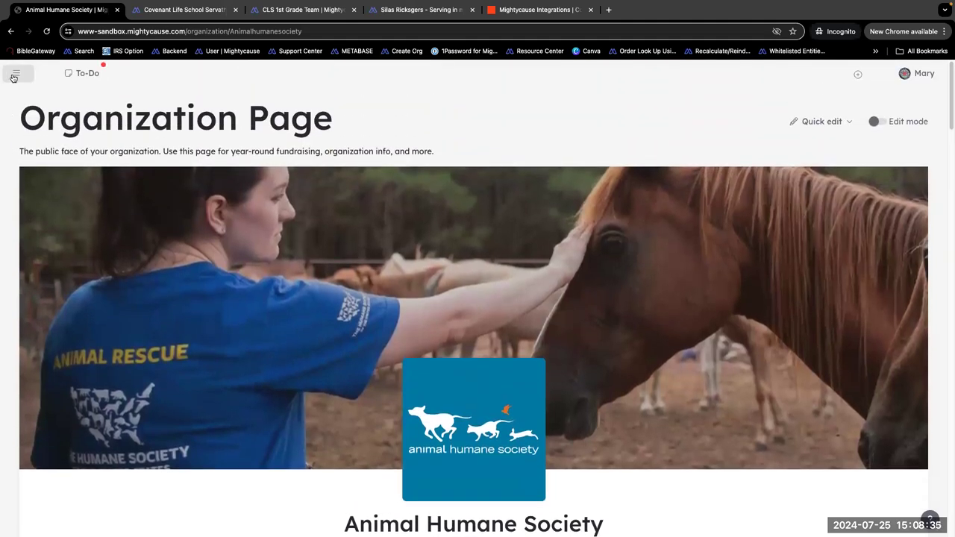
Expand the dashboard navigation and turn on edit mode for the Animal Humane Society organization page.
click(15, 75)
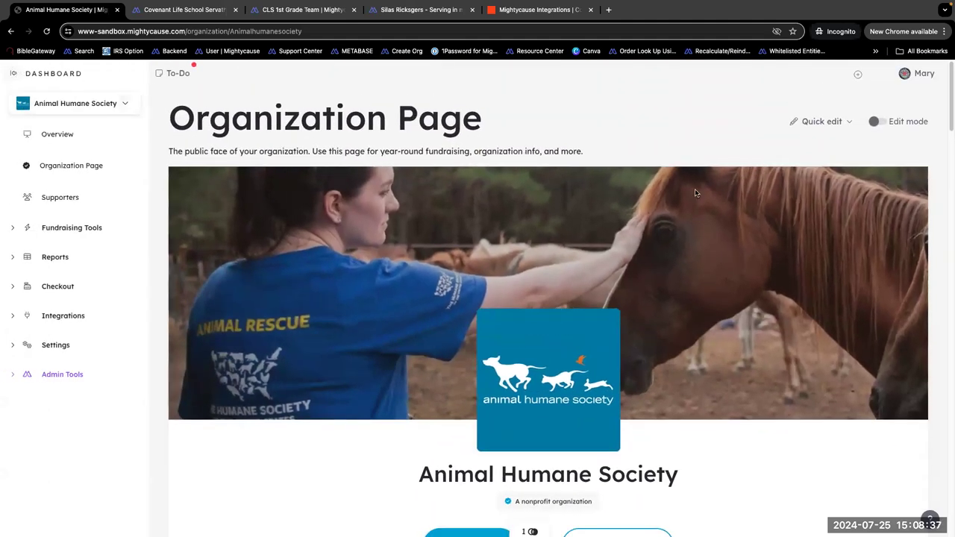
click(873, 122)
Review the organization page's editable sections from the About text through Featured Campaigns and Get Involved to the Organization Data summary.
scroll(776, 261, down, 4)
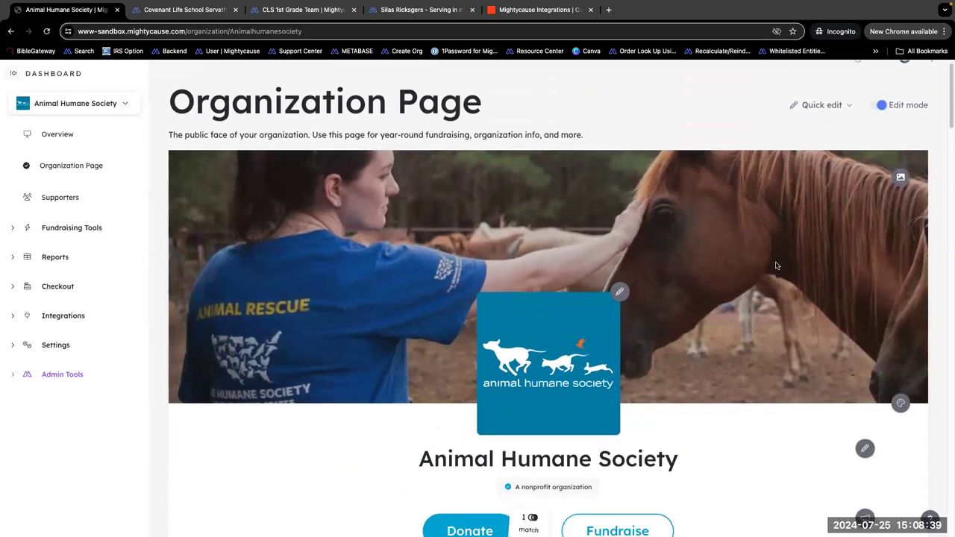
scroll(776, 266, down, 3)
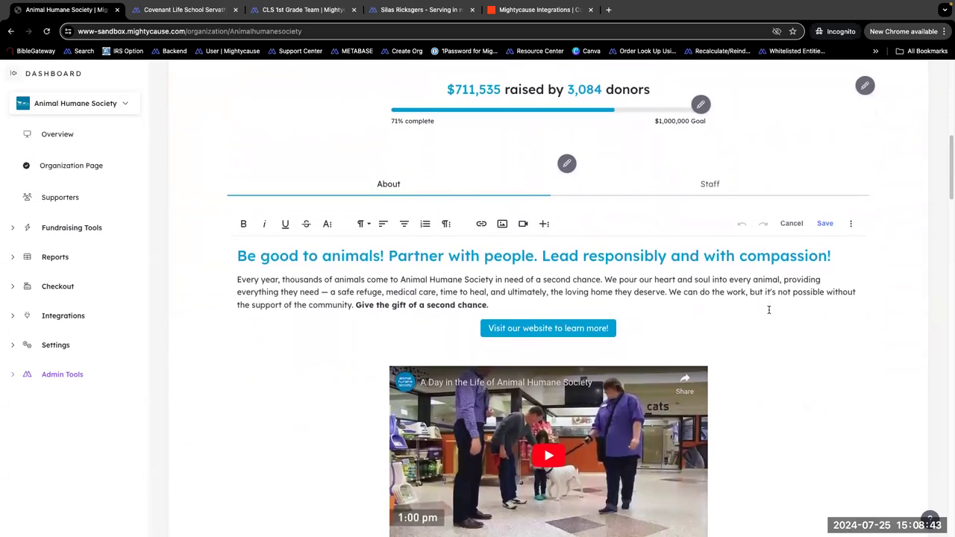
scroll(769, 308, down, 1)
scroll(767, 308, down, 1)
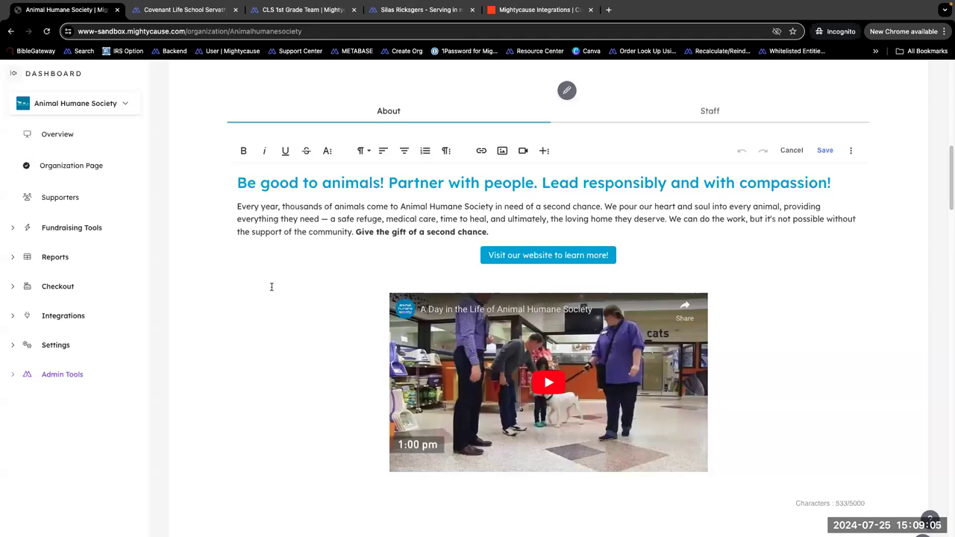
mouse_move(272, 289)
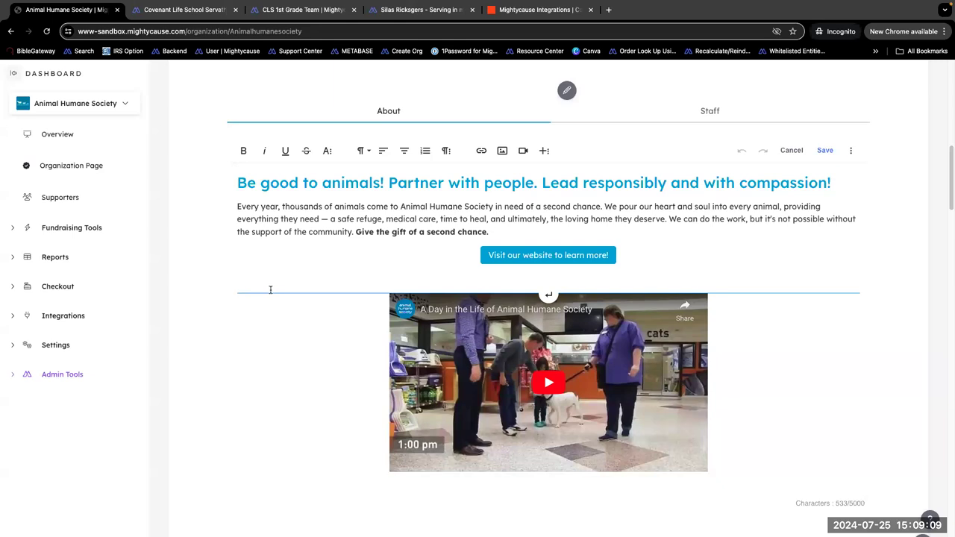
scroll(271, 294, down, 2)
scroll(273, 298, down, 6)
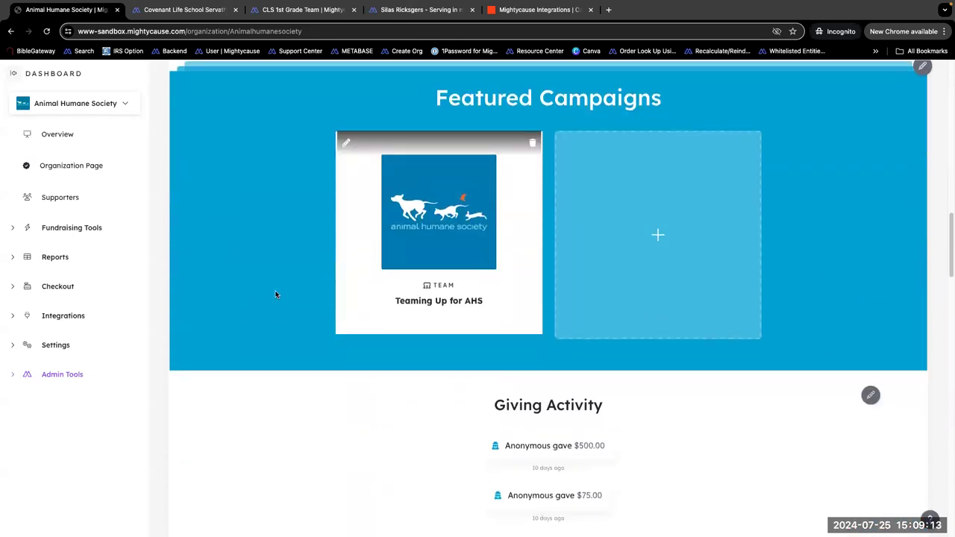
scroll(275, 294, down, 15)
scroll(277, 292, down, 10)
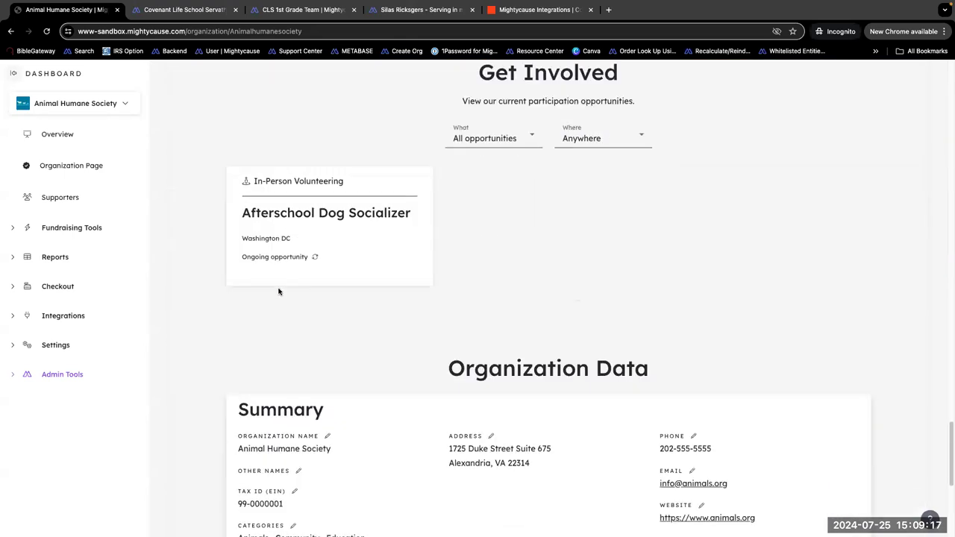
scroll(287, 293, down, 3)
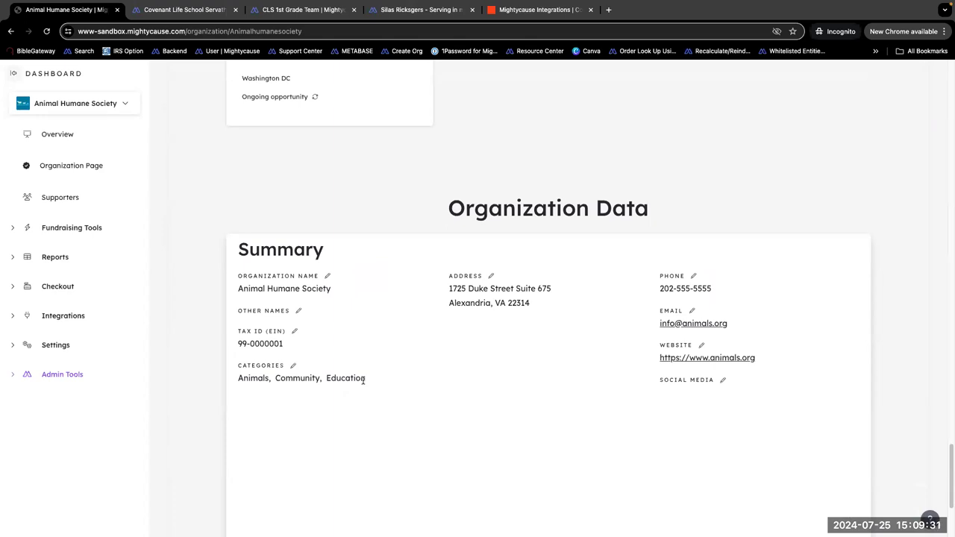
drag(725, 322, 649, 322)
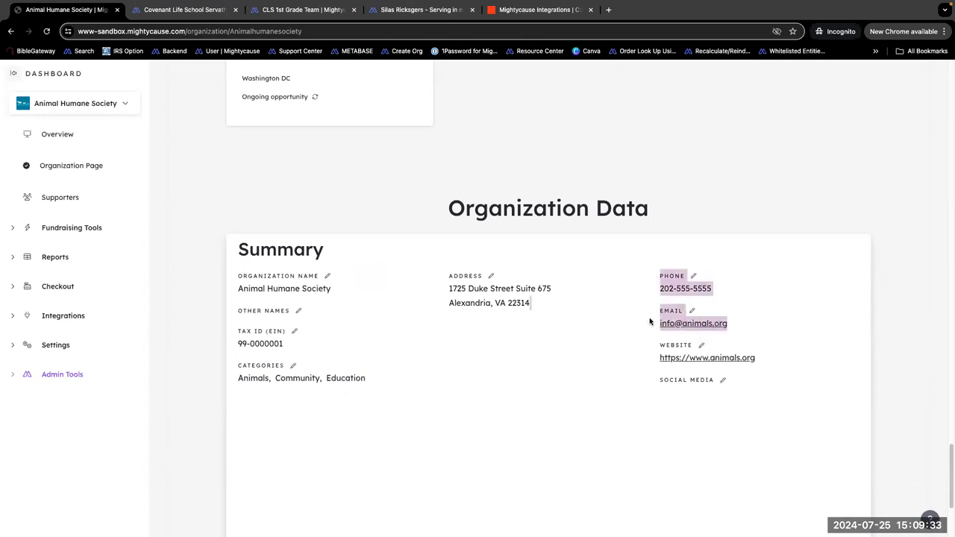
click(557, 409)
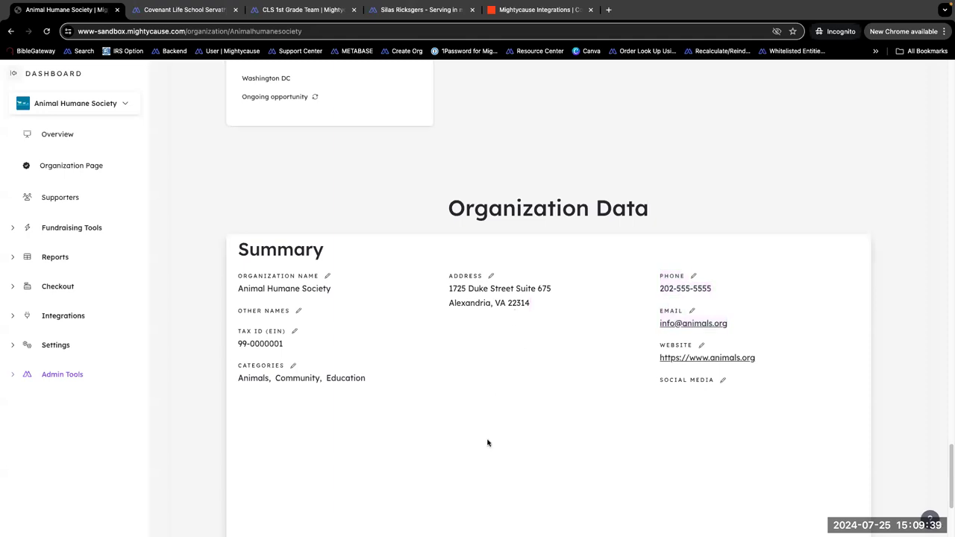
Set the fundraising stats above the progress bar to start calculation on a specific date, keeping 11/15/2009, 11:00:17 AM.
scroll(488, 443, up, 3)
scroll(612, 439, up, 5)
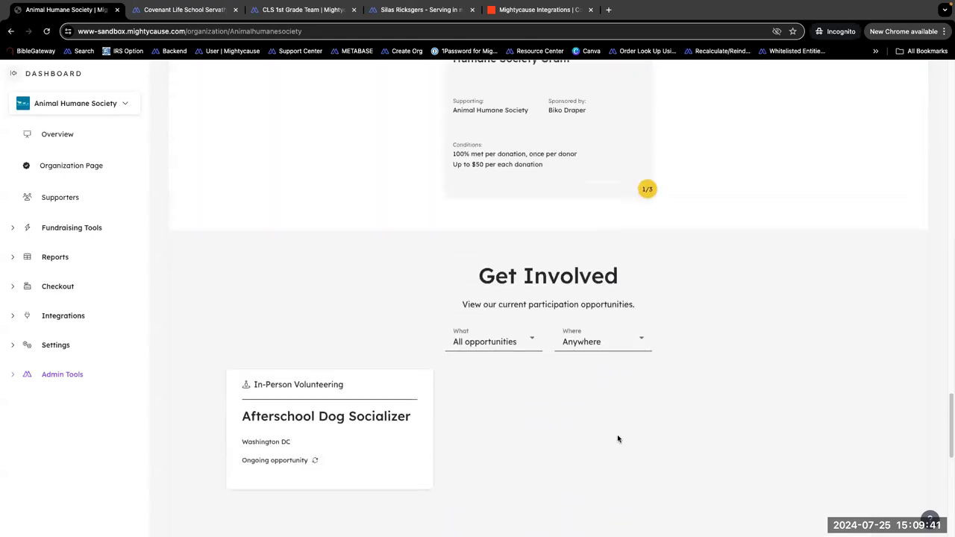
scroll(611, 437, up, 7)
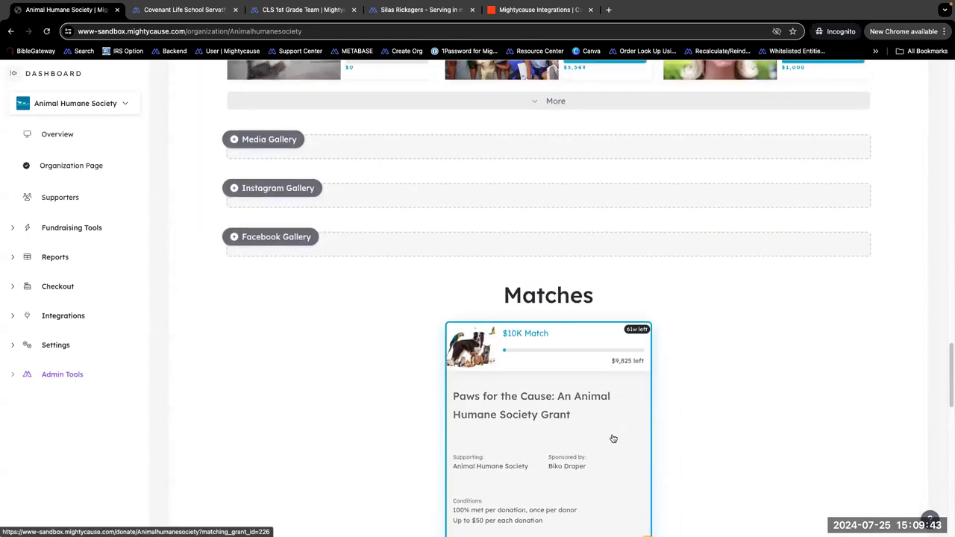
scroll(607, 439, up, 10)
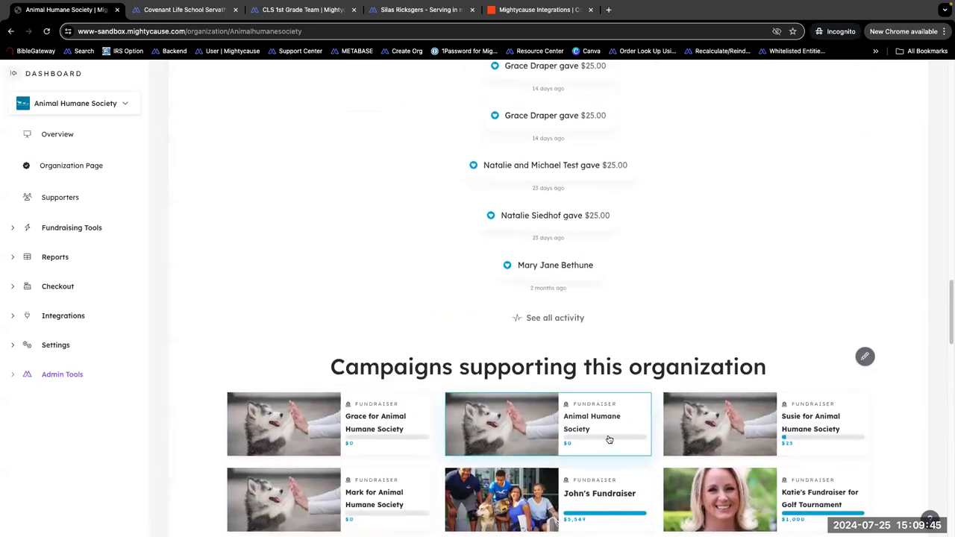
scroll(601, 435, up, 8)
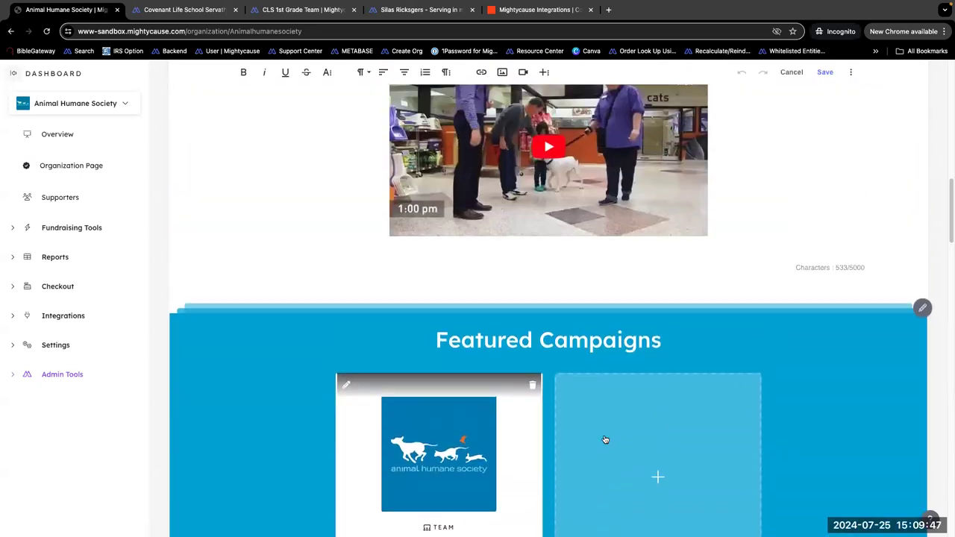
scroll(594, 430, up, 3)
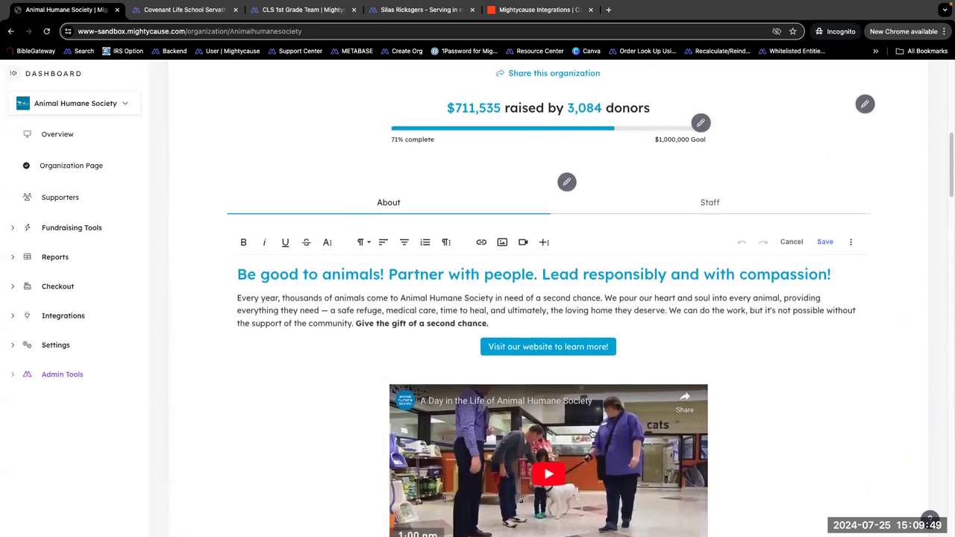
scroll(597, 432, up, 3)
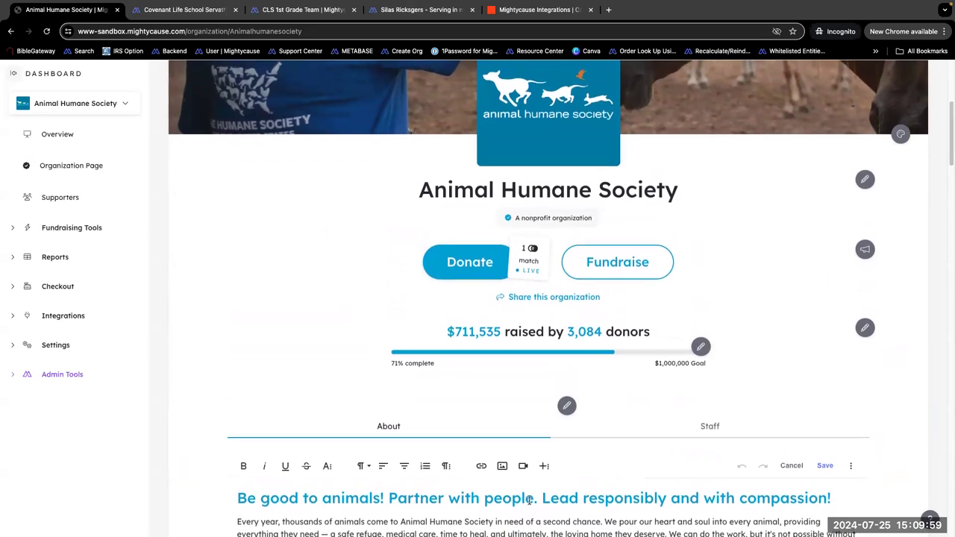
scroll(525, 492, up, 1)
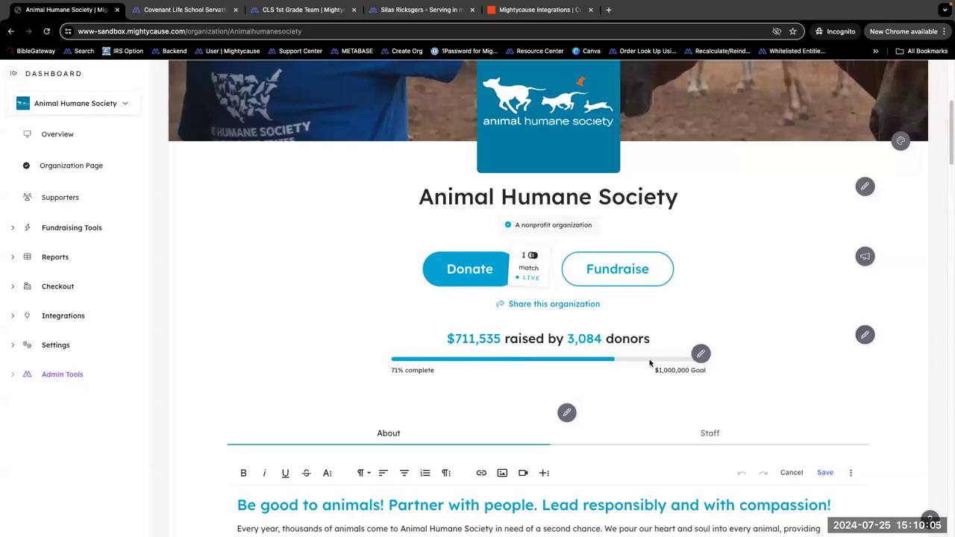
click(865, 336)
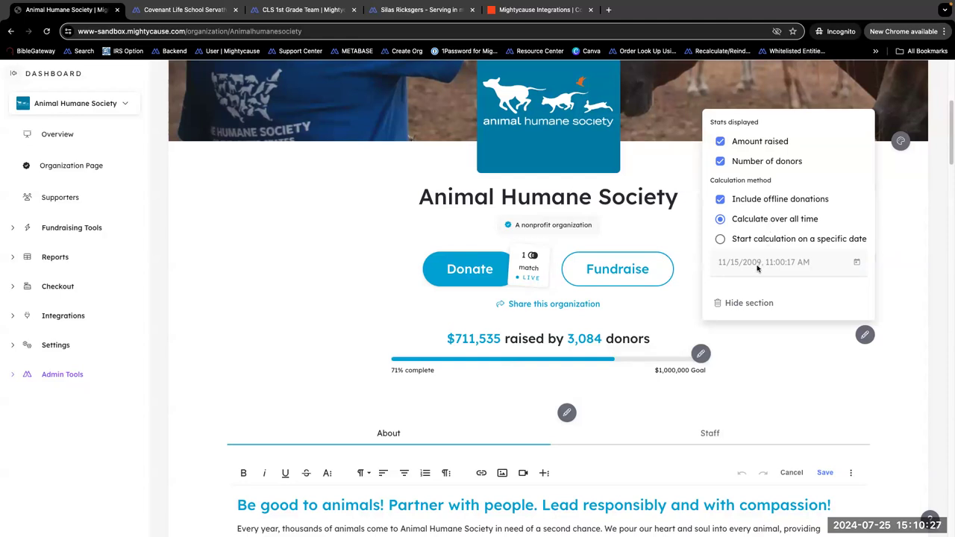
click(719, 240)
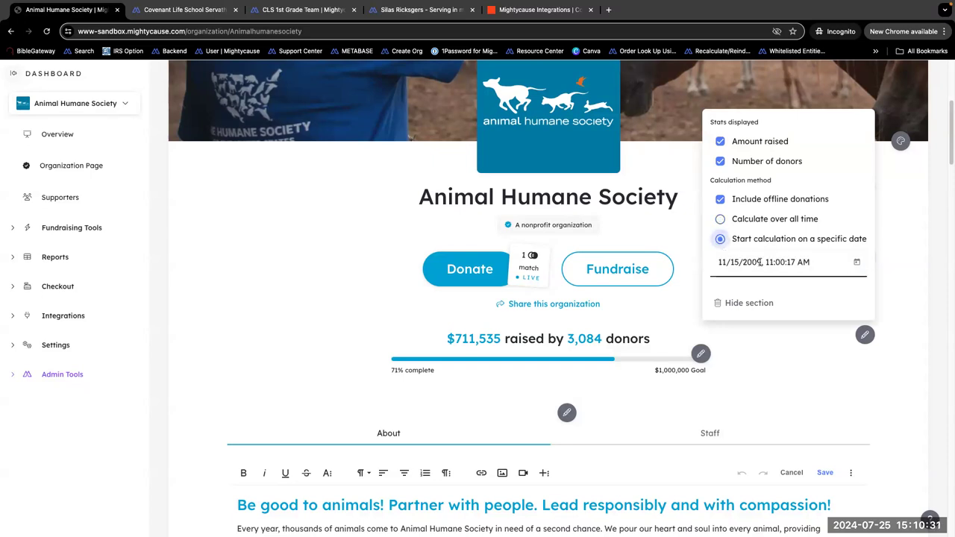
click(856, 264)
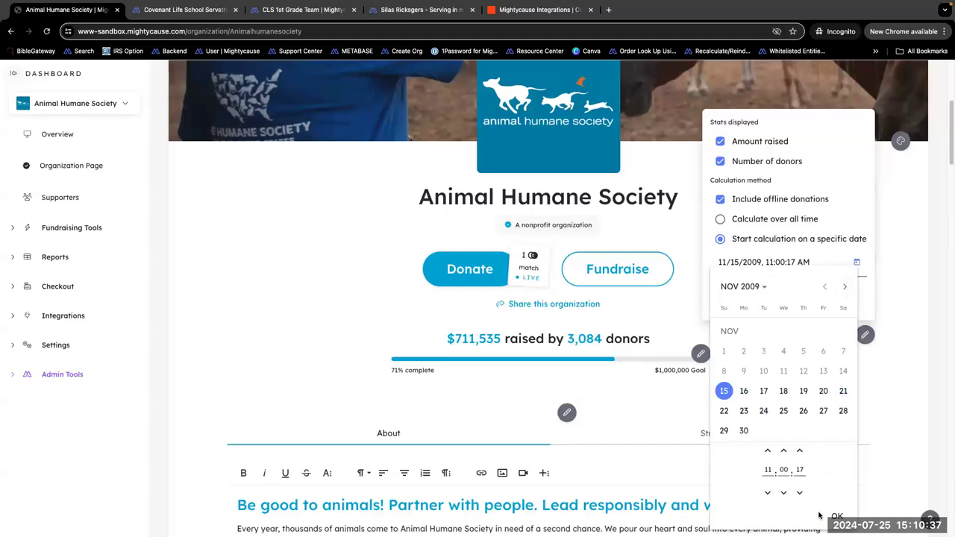
click(895, 430)
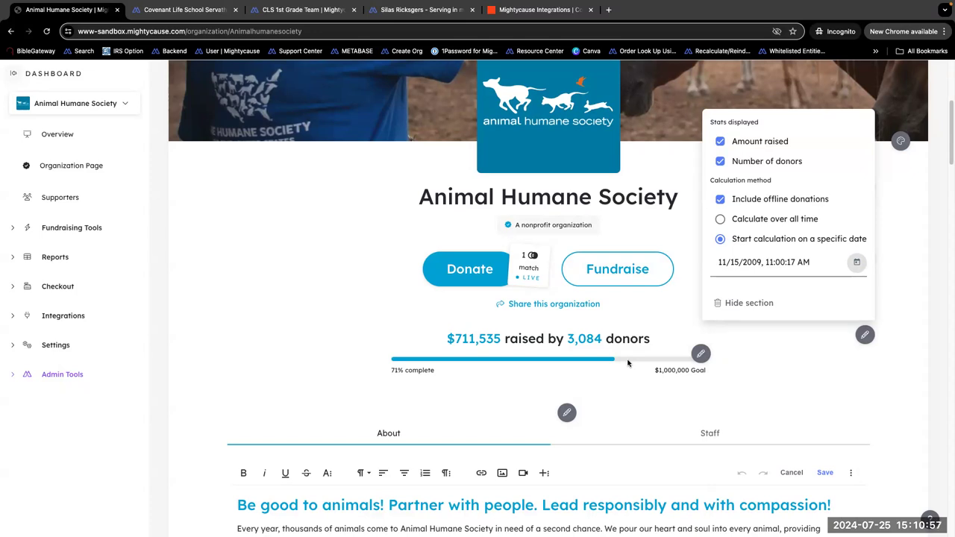
click(365, 294)
Open the organization's Donation Form customization page from the Checkout section.
scroll(369, 299, up, 1)
scroll(366, 314, up, 2)
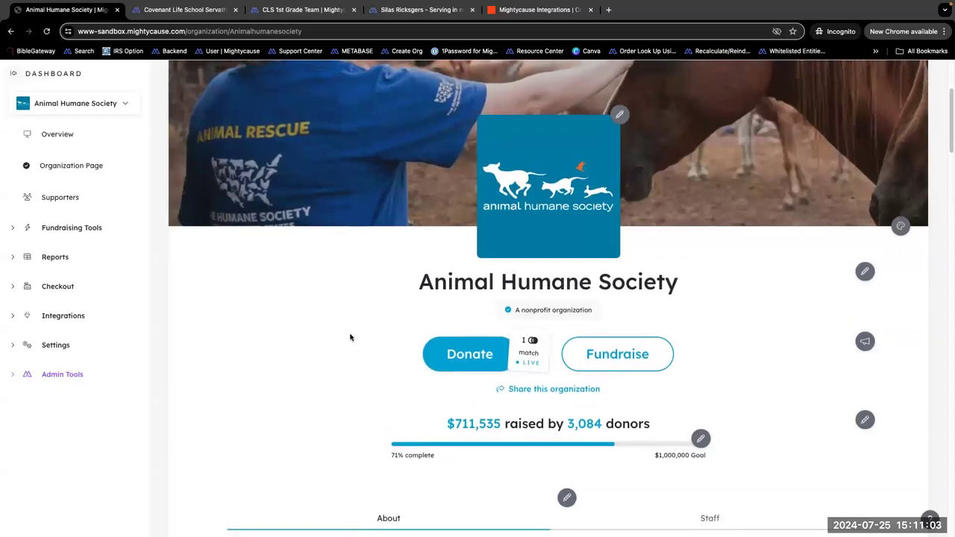
scroll(350, 339, up, 1)
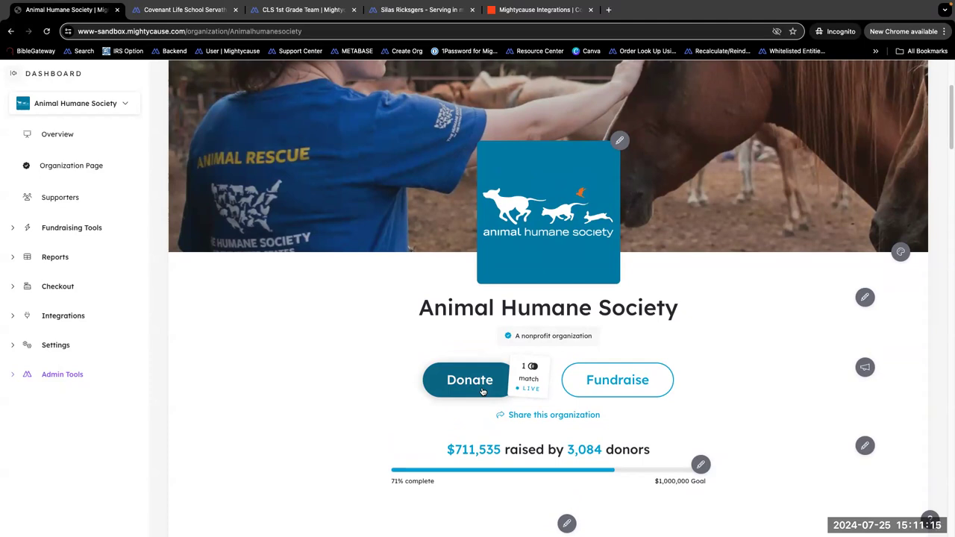
click(62, 289)
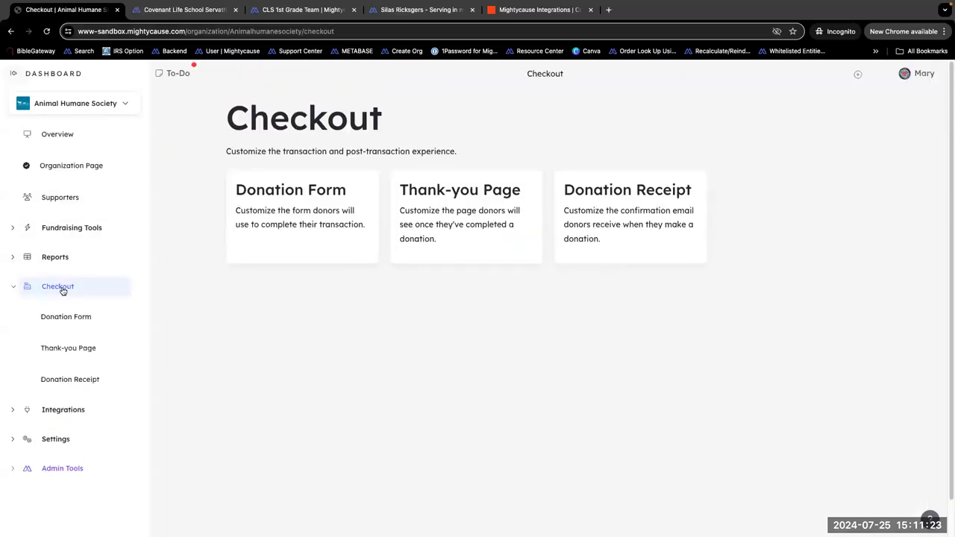
click(302, 228)
Examine the amount and description settings of the $75 suggested donation, then close them without editing.
scroll(241, 348, down, 1)
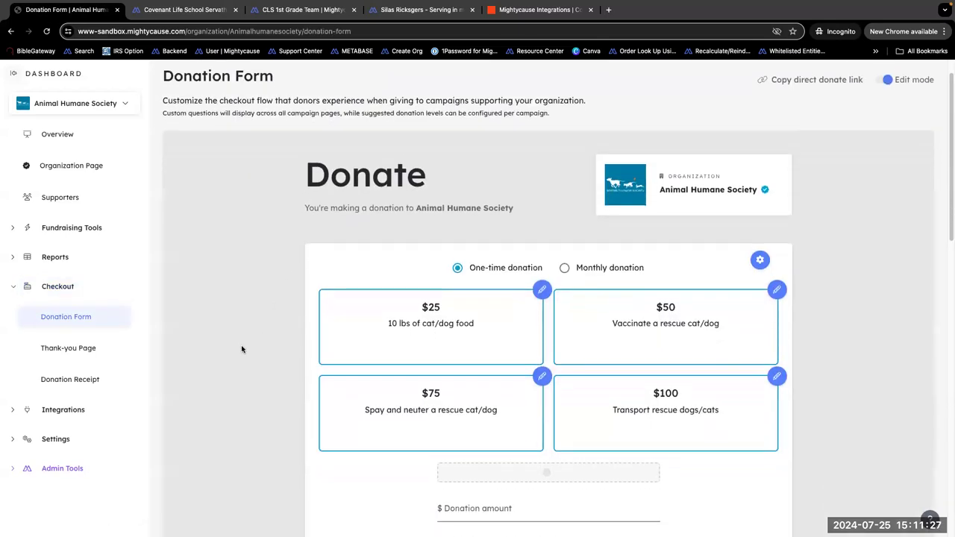
scroll(241, 345, down, 3)
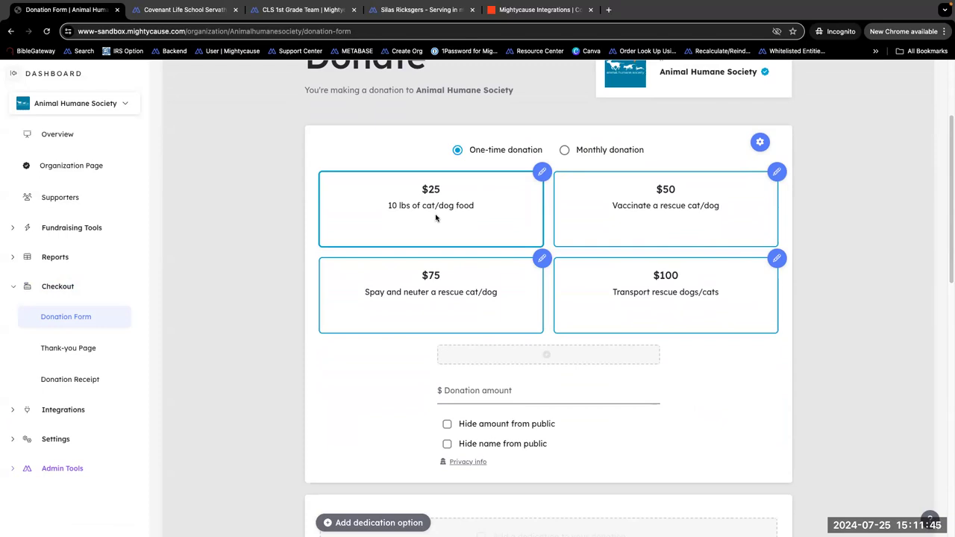
click(542, 260)
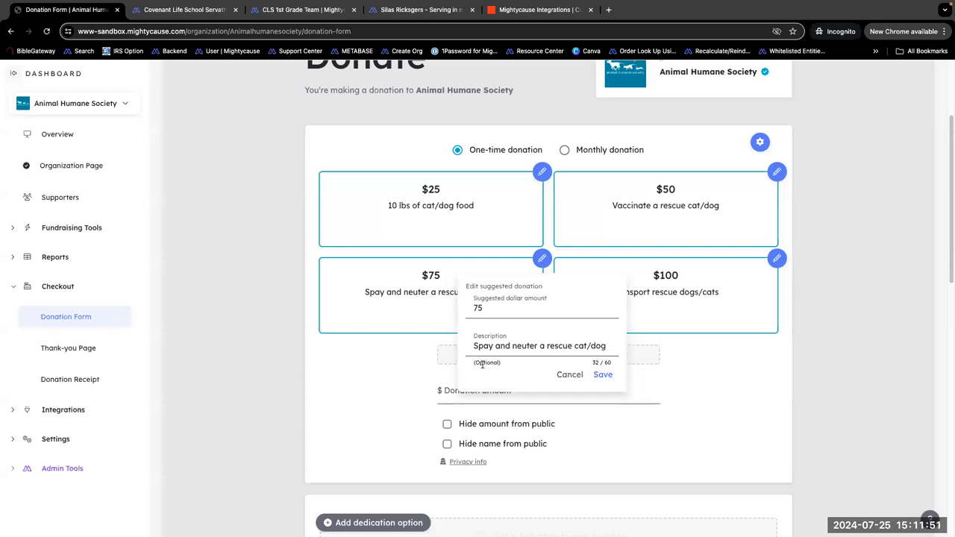
click(365, 383)
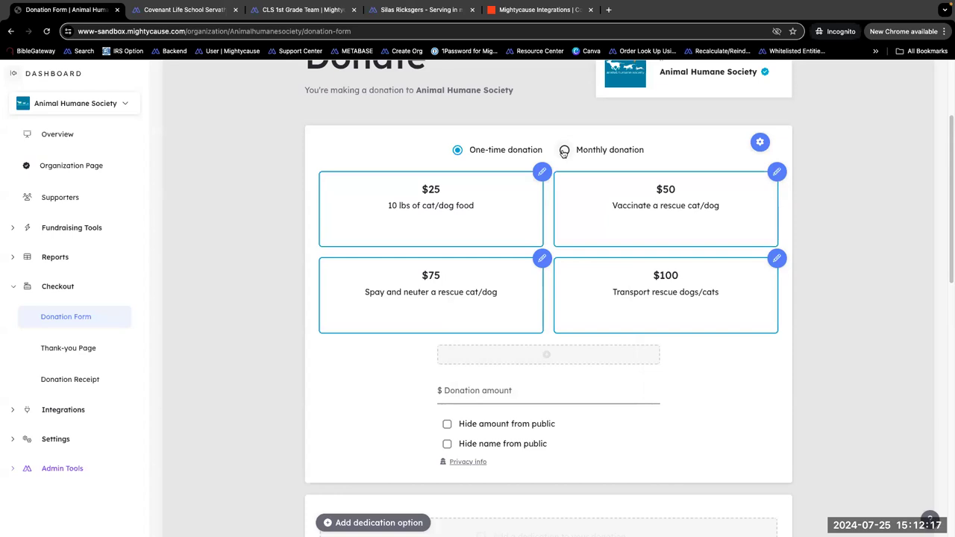
Change the donation form's default donation setting to Monthly donation and save it.
click(759, 143)
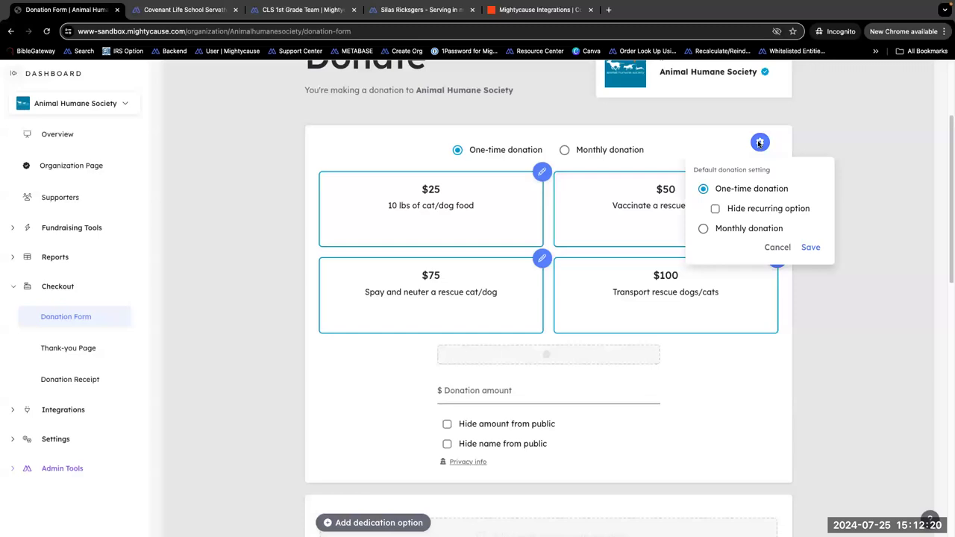
click(702, 229)
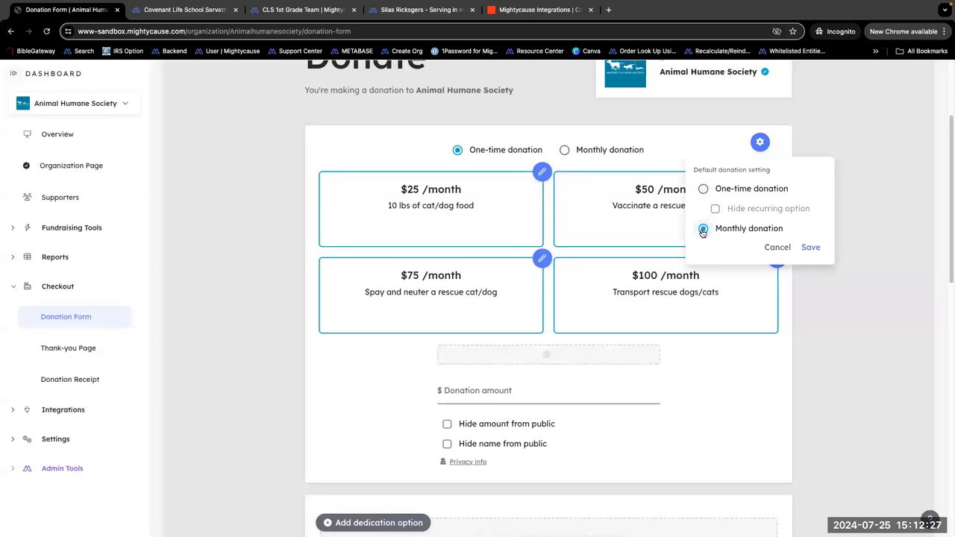
click(810, 247)
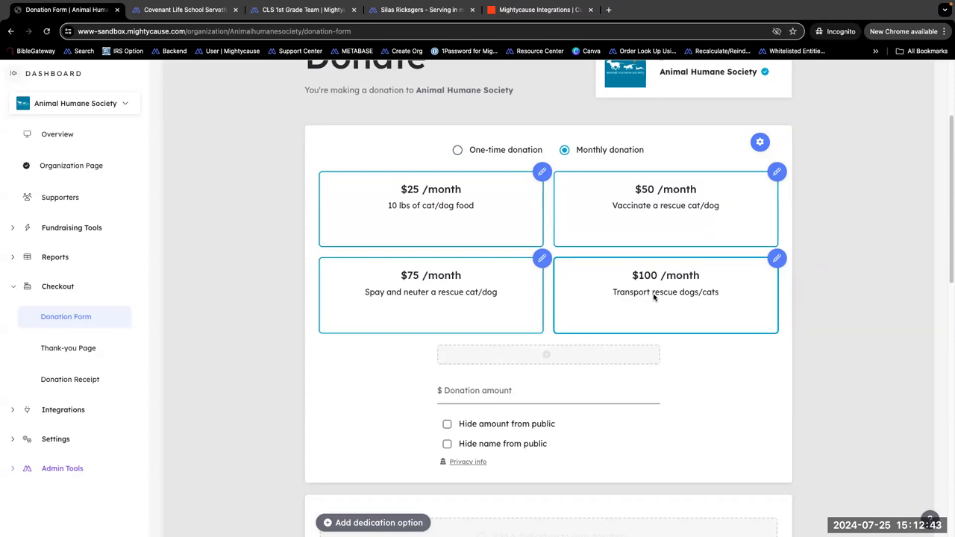
Add the dedication option to the donation form above the Designation field.
scroll(653, 296, down, 2)
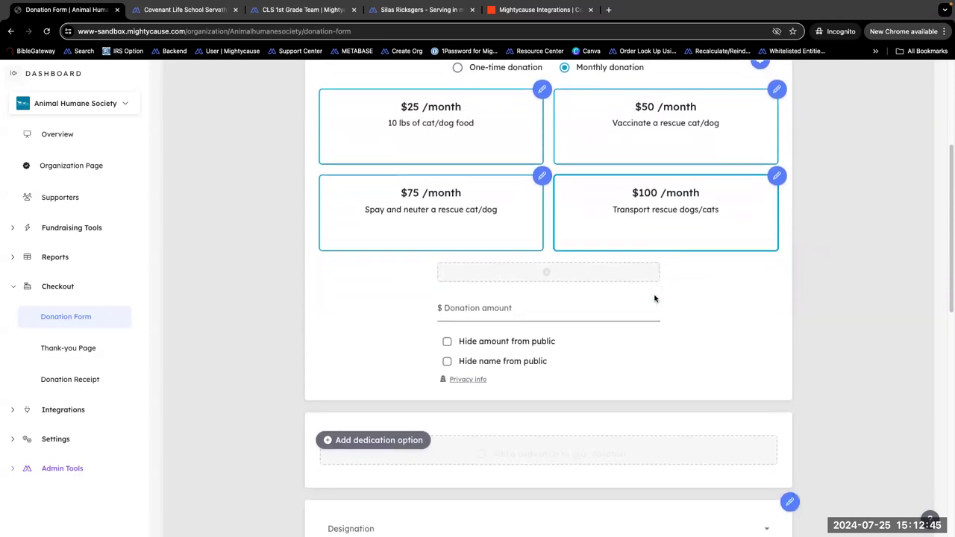
scroll(654, 299, down, 4)
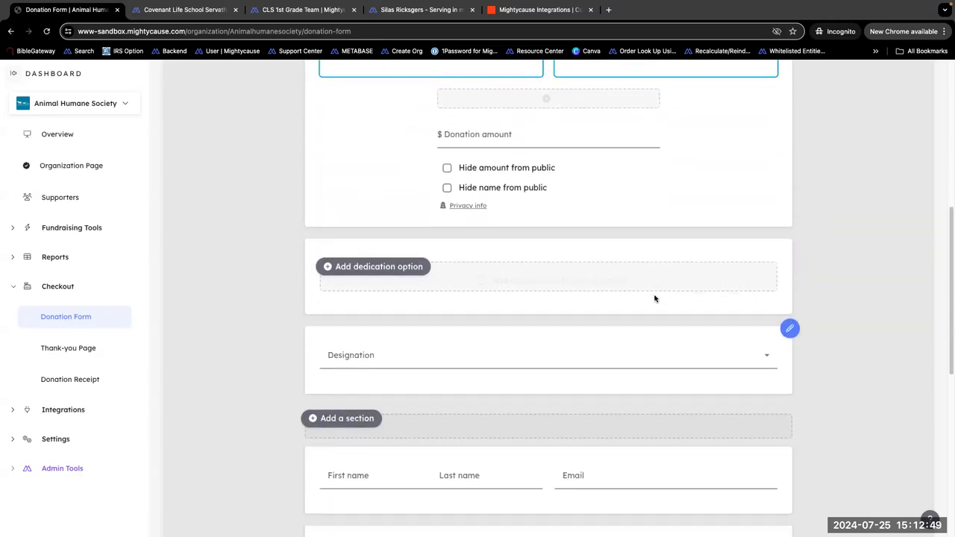
click(345, 270)
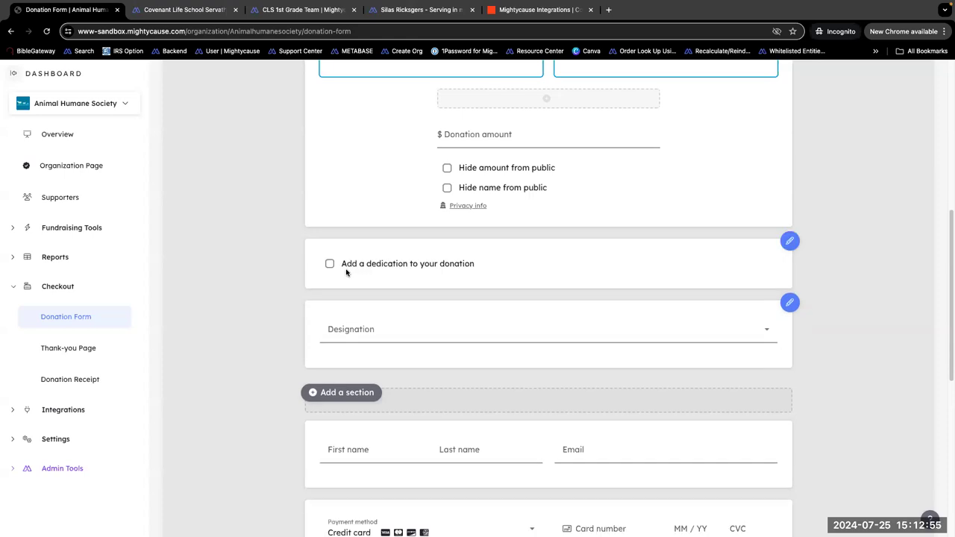
scroll(352, 278, down, 1)
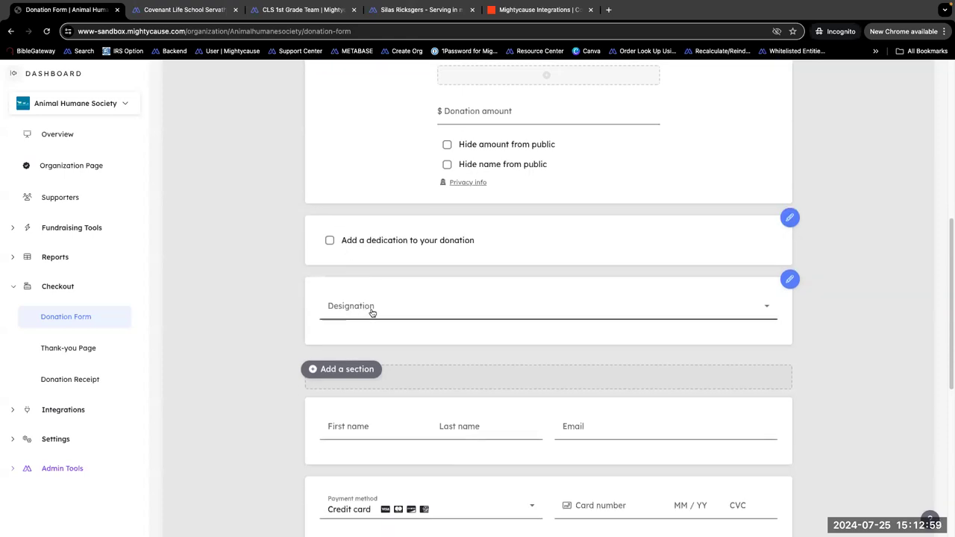
Examine the Designation choices and the answer input types offered for a new donation form section, discarding the section.
click(766, 307)
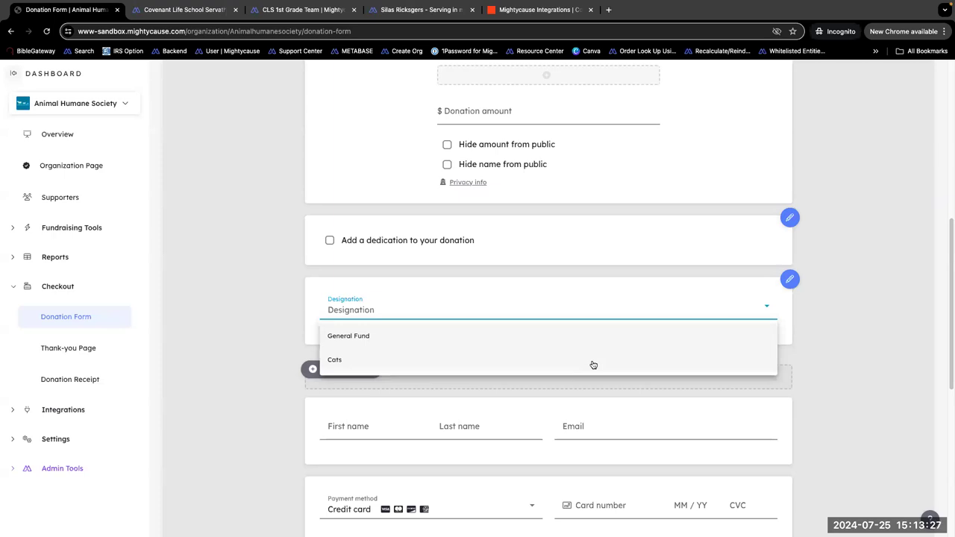
click(834, 348)
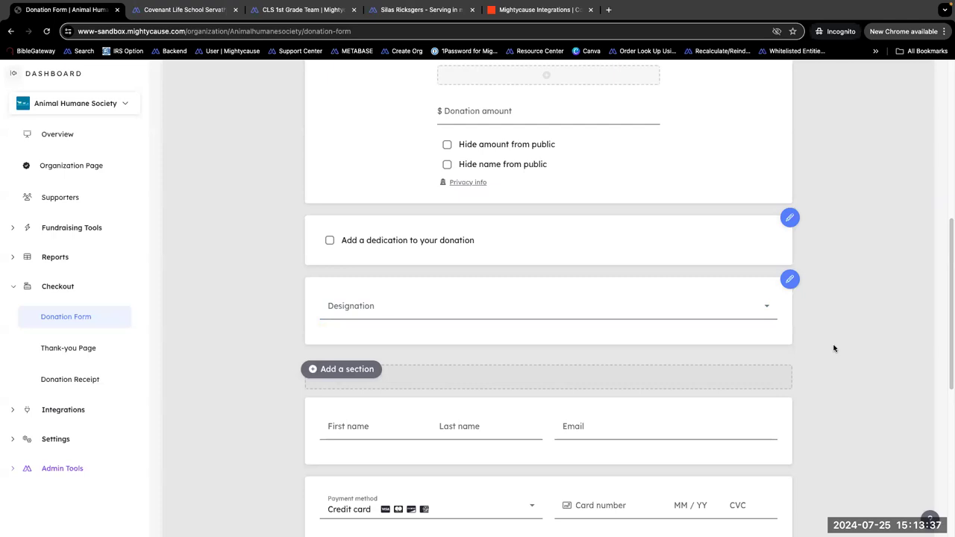
click(343, 374)
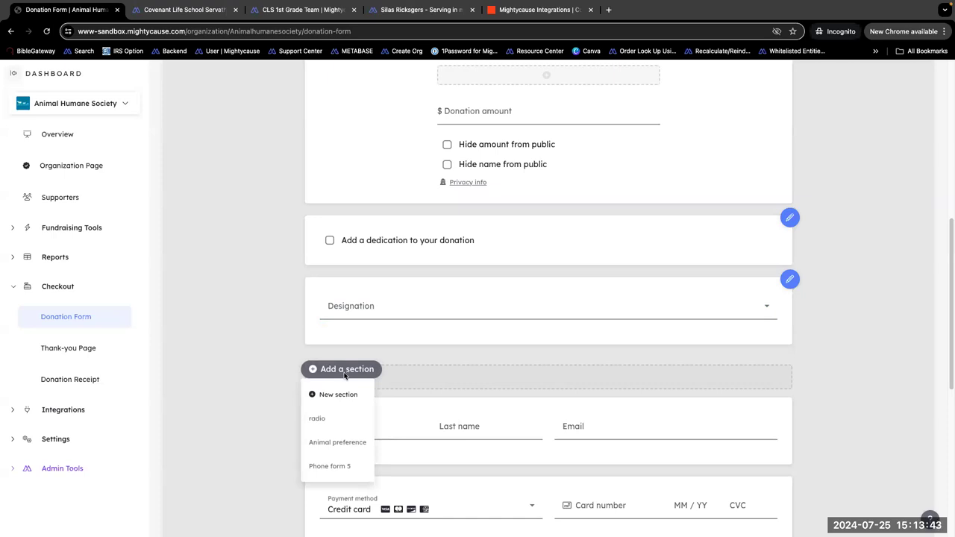
click(343, 393)
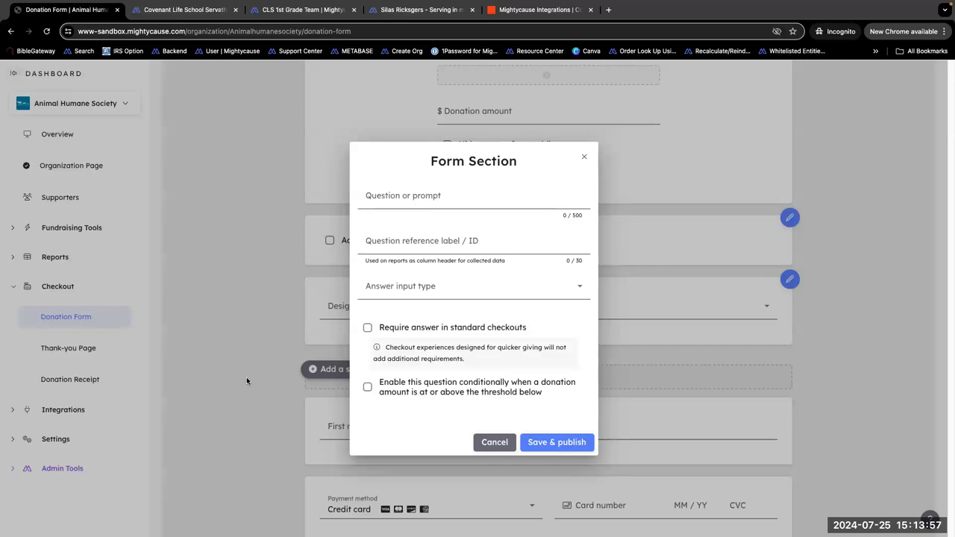
click(579, 288)
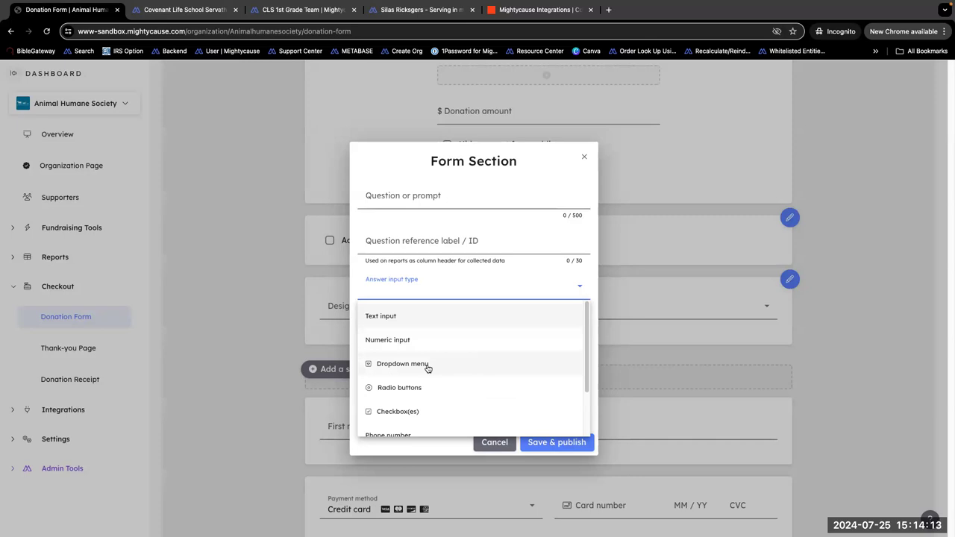
click(214, 319)
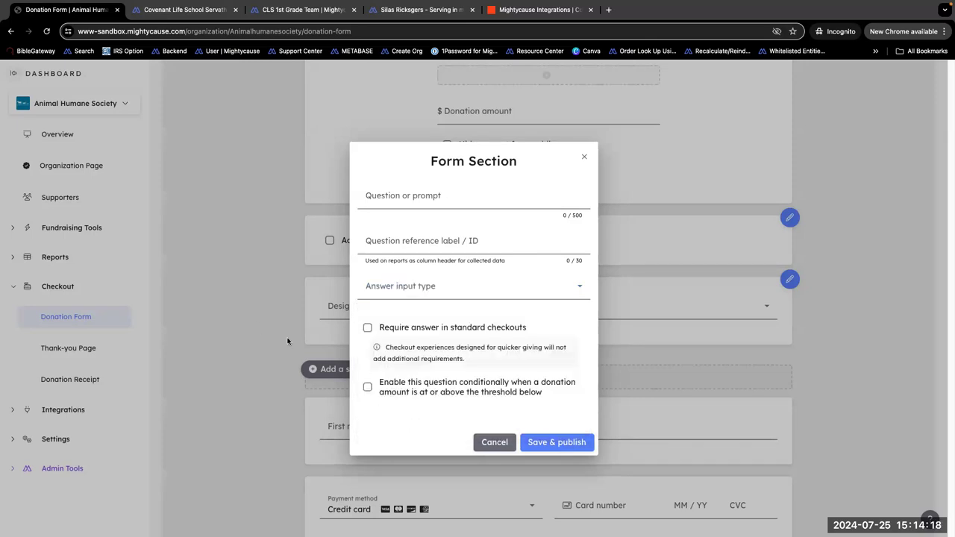
click(493, 442)
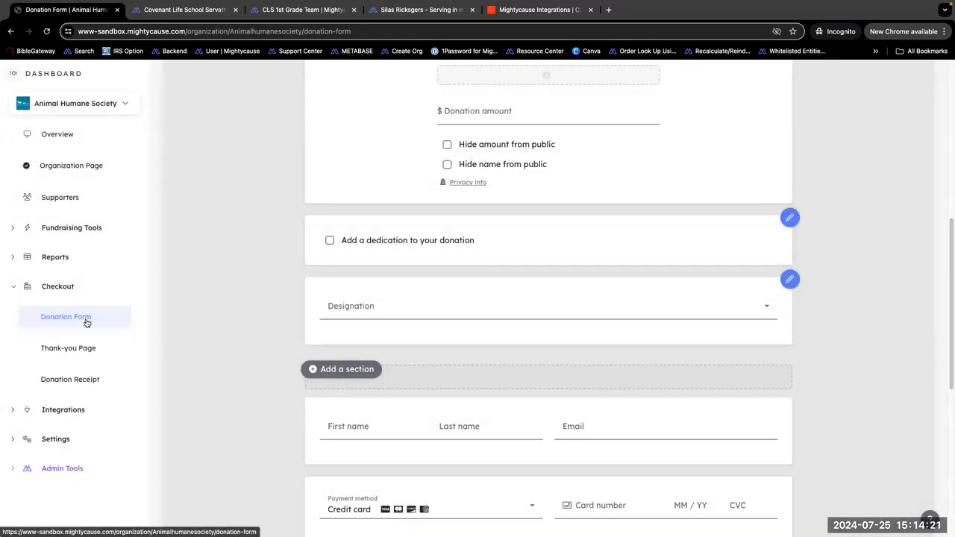
Review the message, video and link button on the Checkout Thank-you Page, then open the Donation Receipt page.
scroll(224, 357, up, 1)
scroll(224, 357, up, 3)
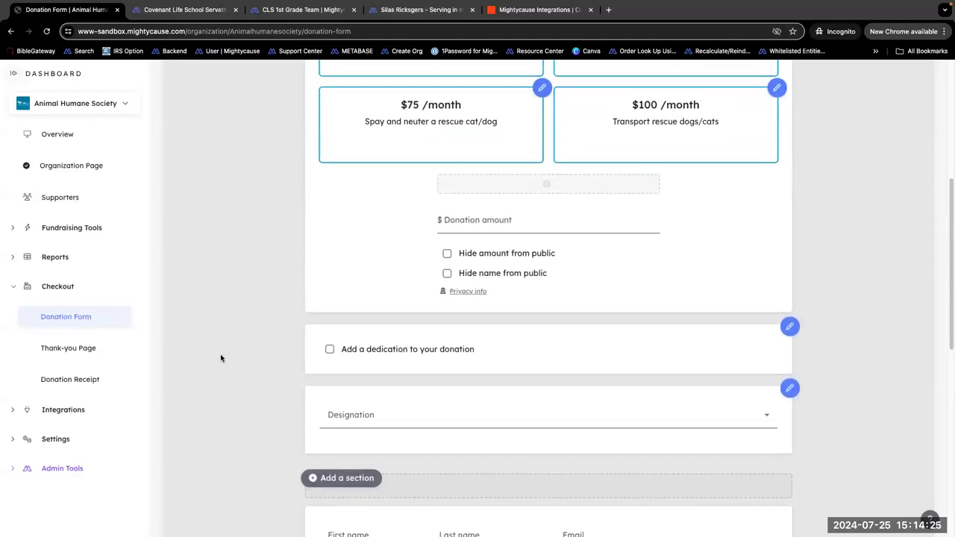
scroll(220, 358, up, 5)
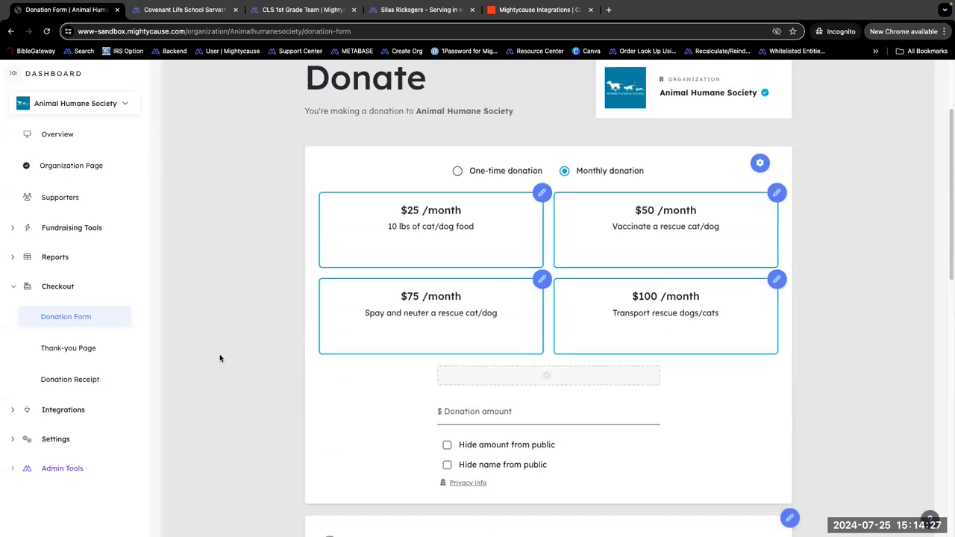
scroll(219, 357, up, 2)
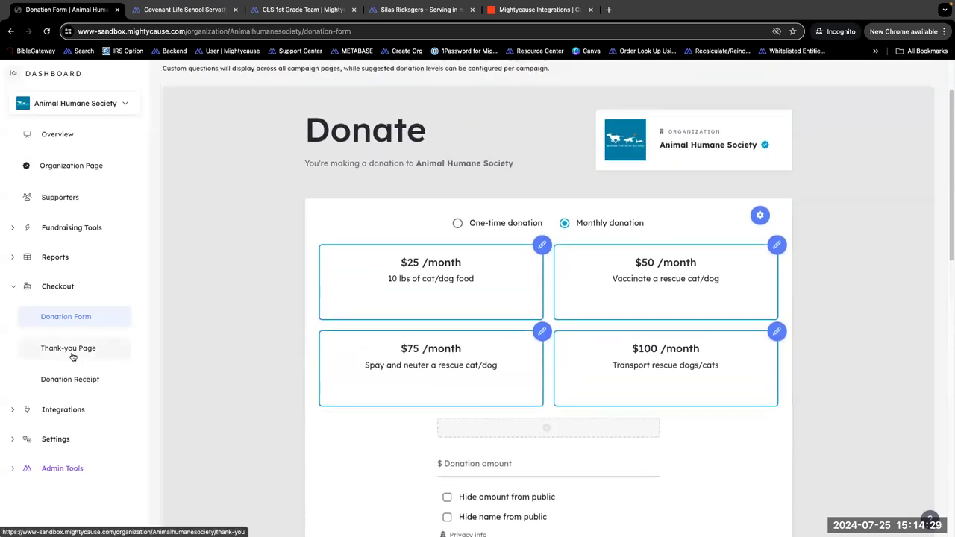
click(72, 350)
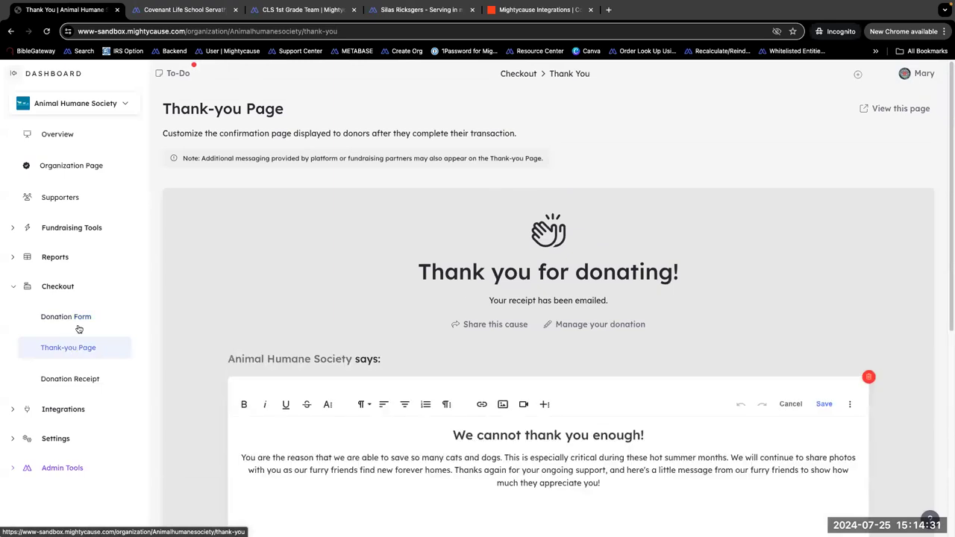
scroll(179, 333, down, 2)
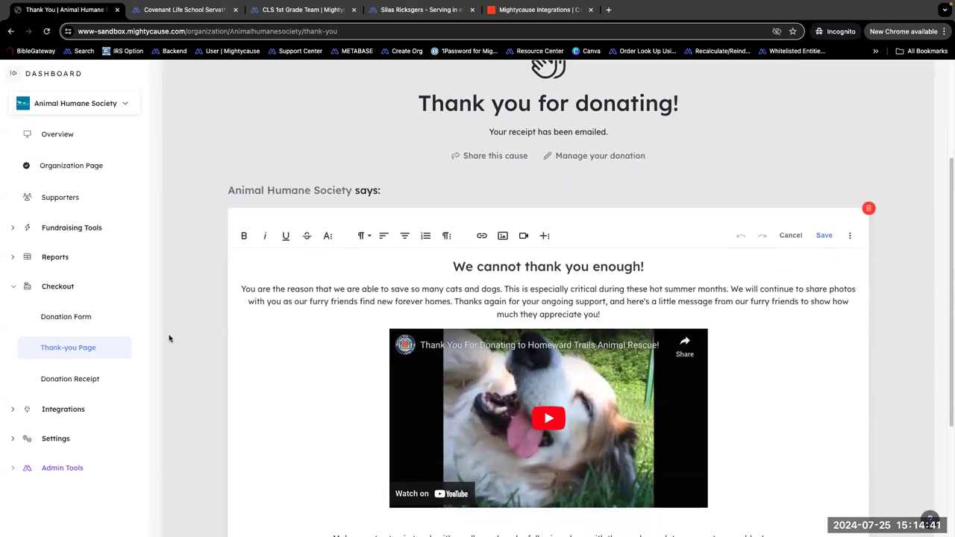
scroll(209, 340, down, 3)
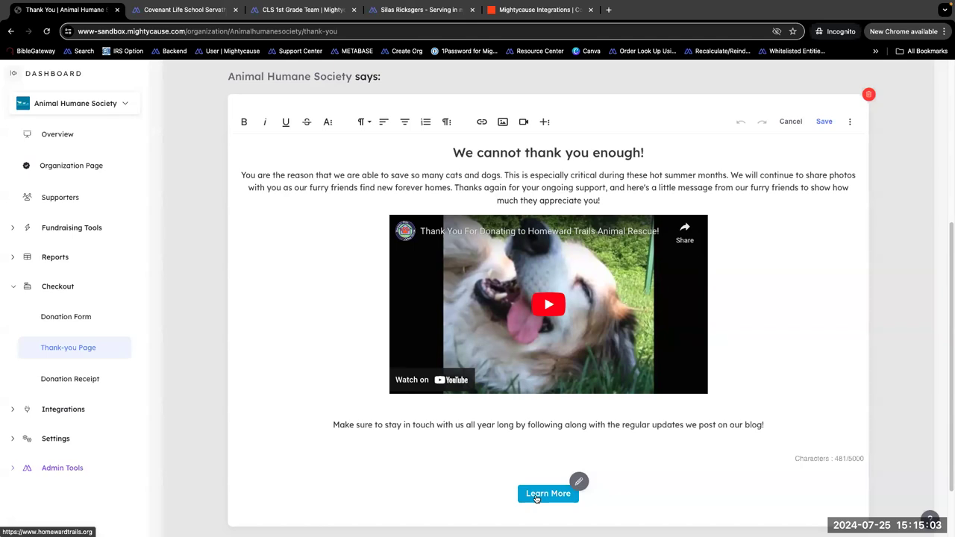
click(85, 381)
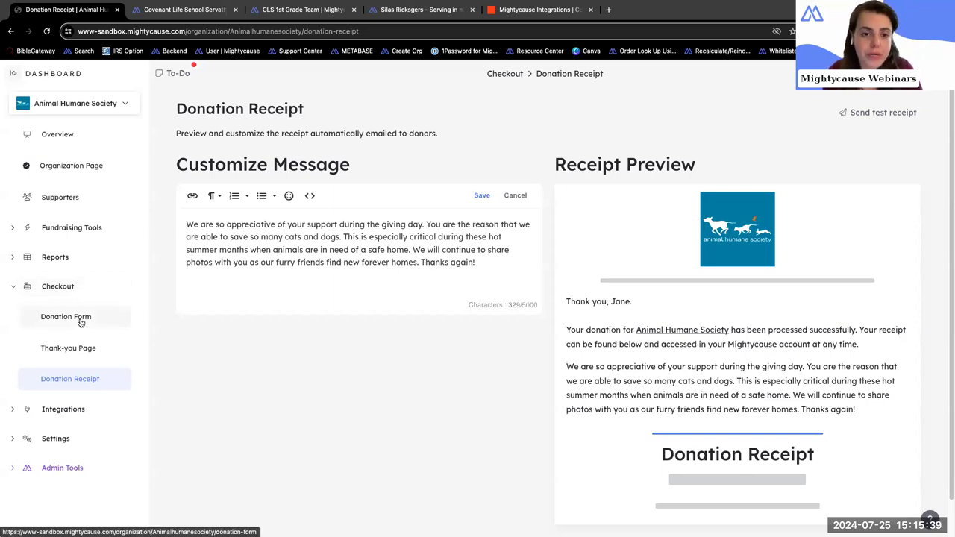
Add a suggested donation of $500 with the description "Test" to the donation form and save it.
click(80, 320)
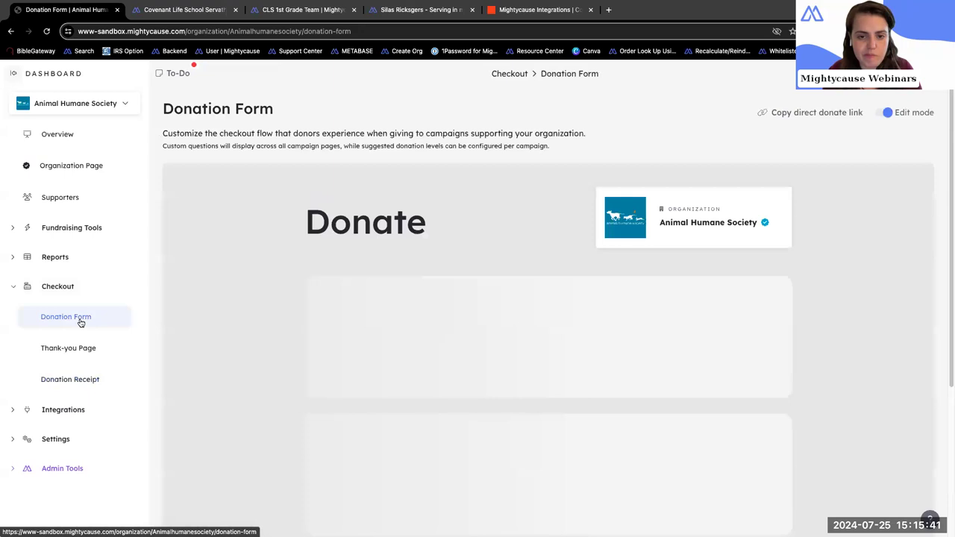
scroll(500, 413, down, 3)
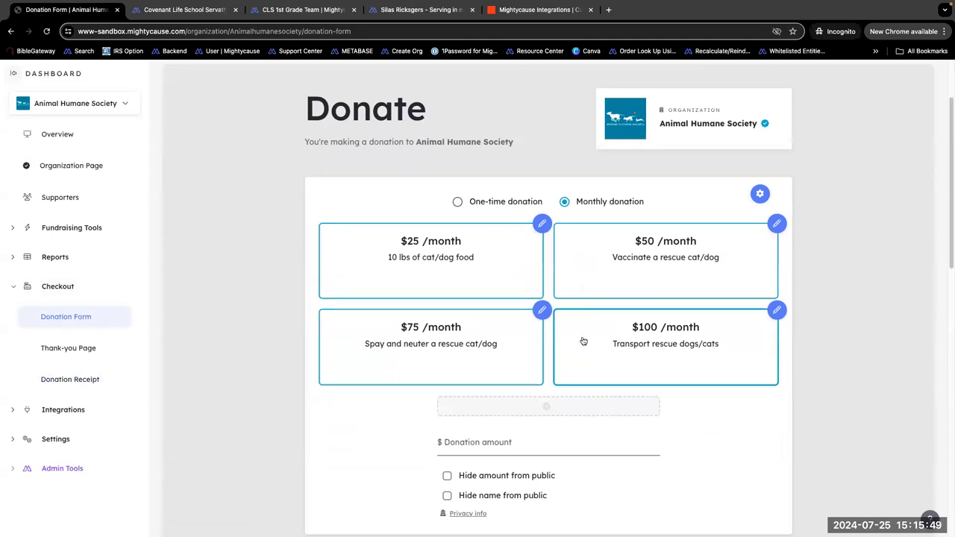
click(565, 406)
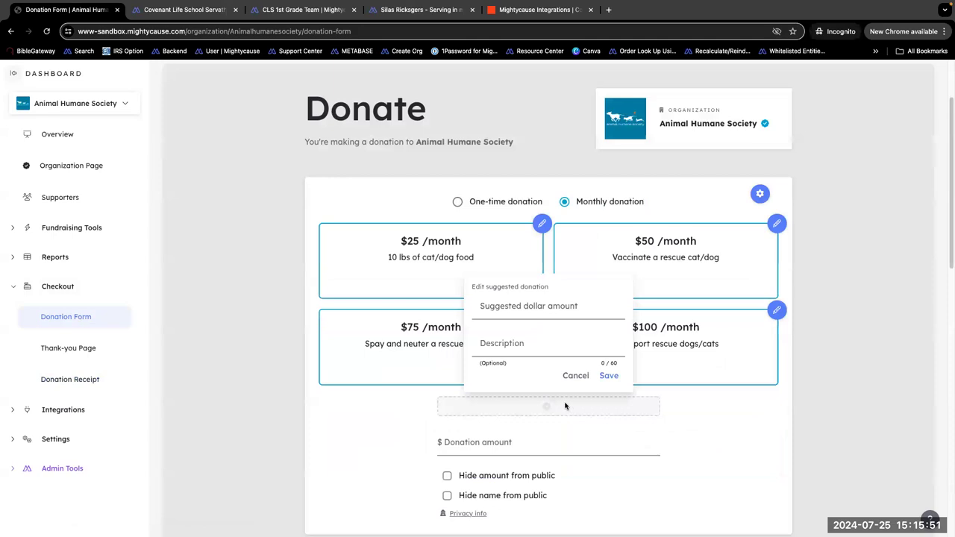
click(556, 307)
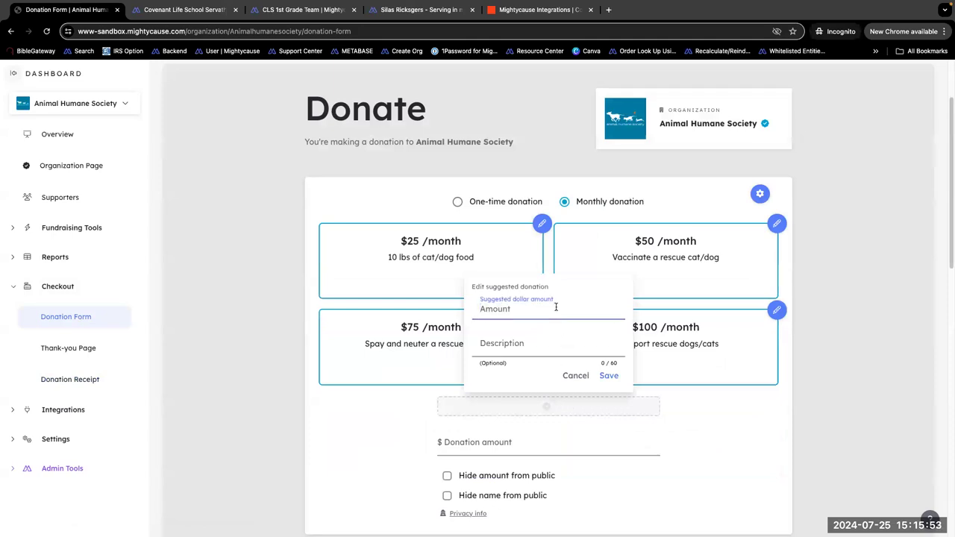
text(500)
click(522, 345)
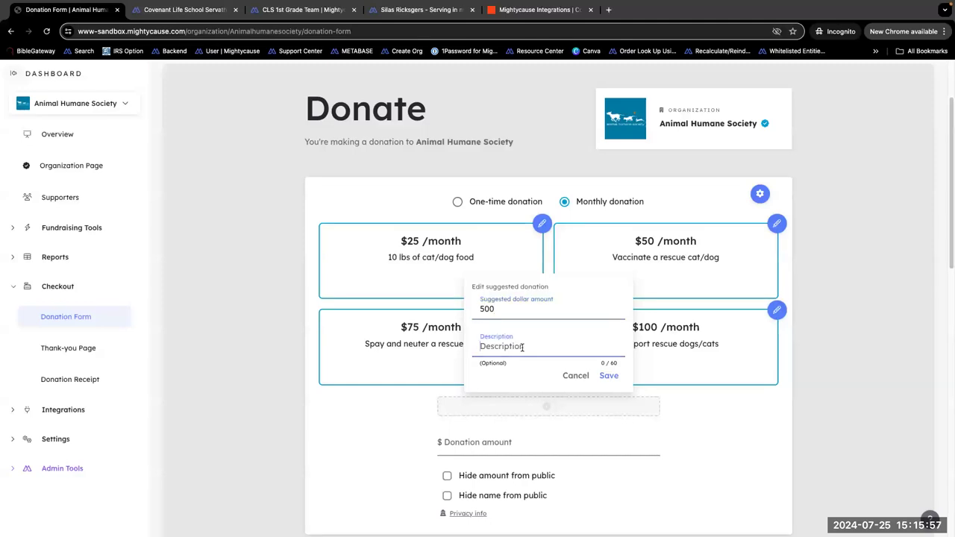
text(Test)
click(610, 377)
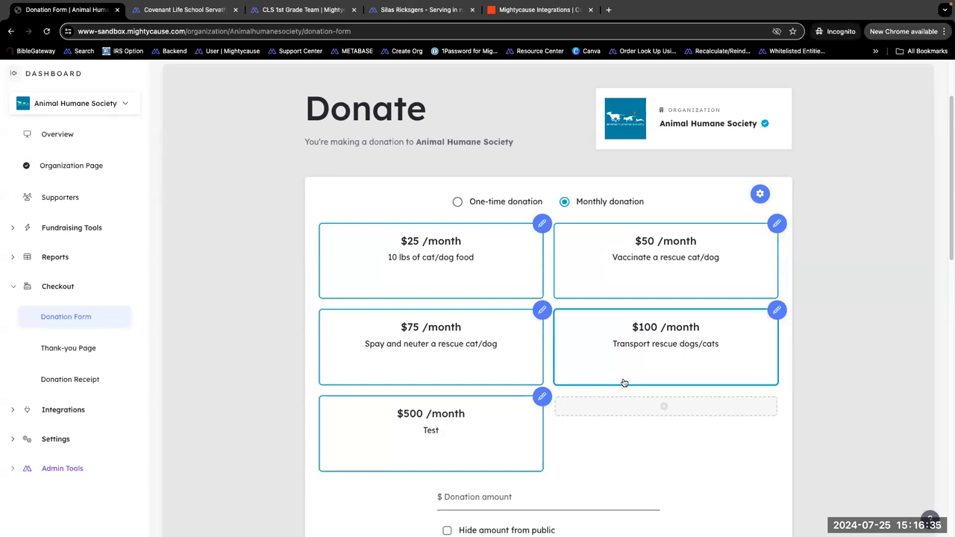
Try out the donation form by selecting the $100 monthly suggestion and replacing the donation amount with 125.
scroll(623, 384, down, 4)
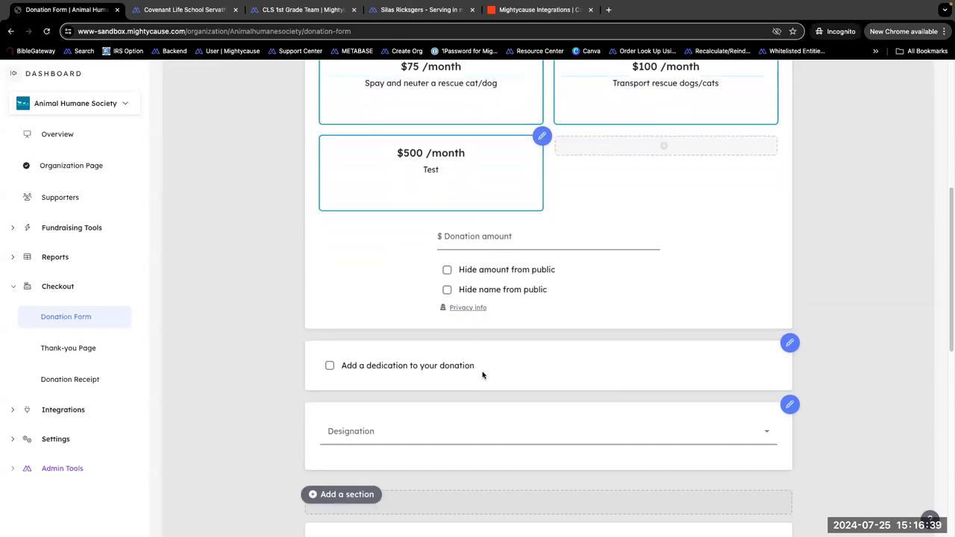
scroll(481, 376, down, 1)
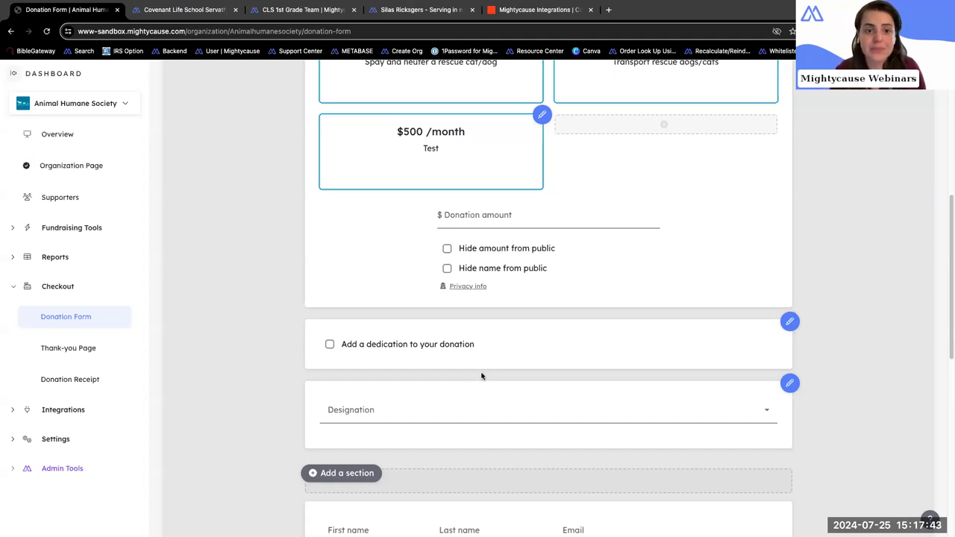
scroll(481, 374, up, 3)
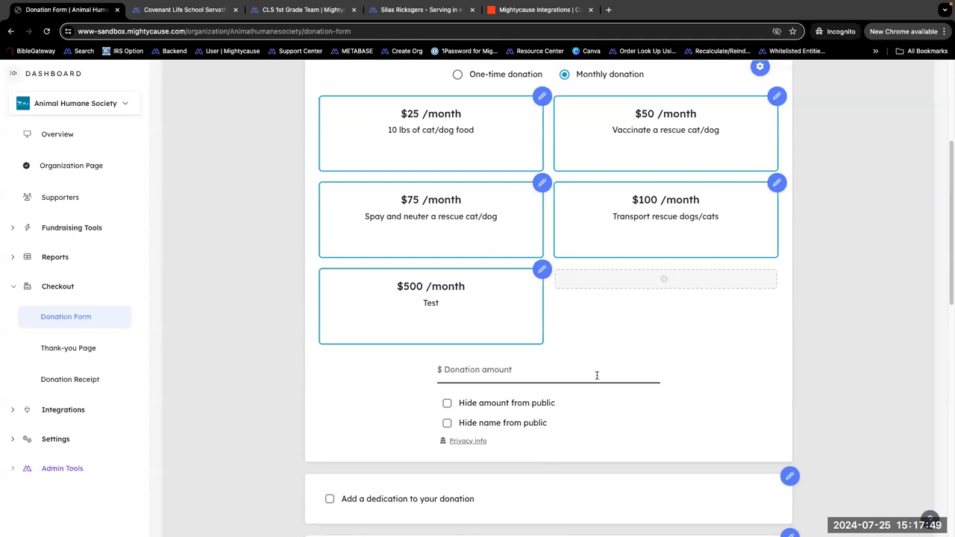
click(633, 232)
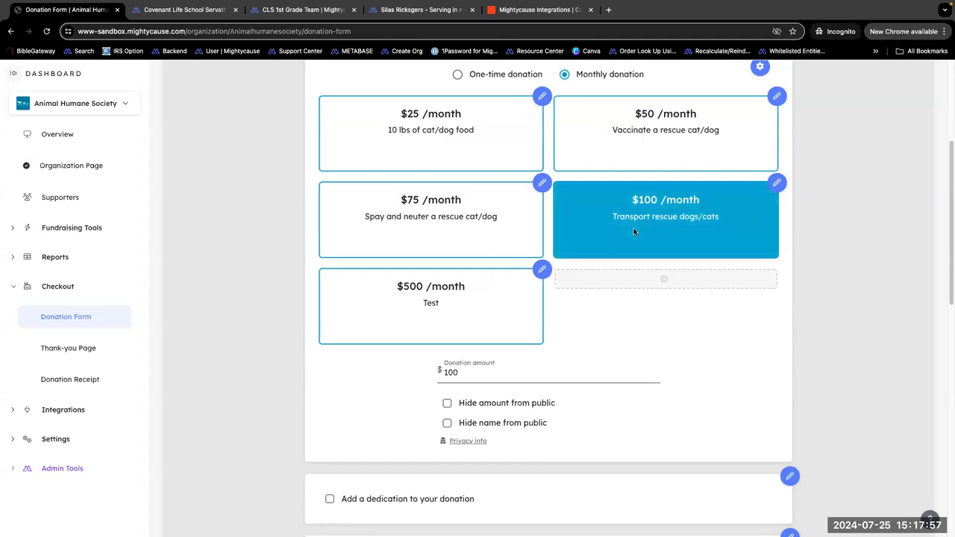
drag(500, 373, 442, 375)
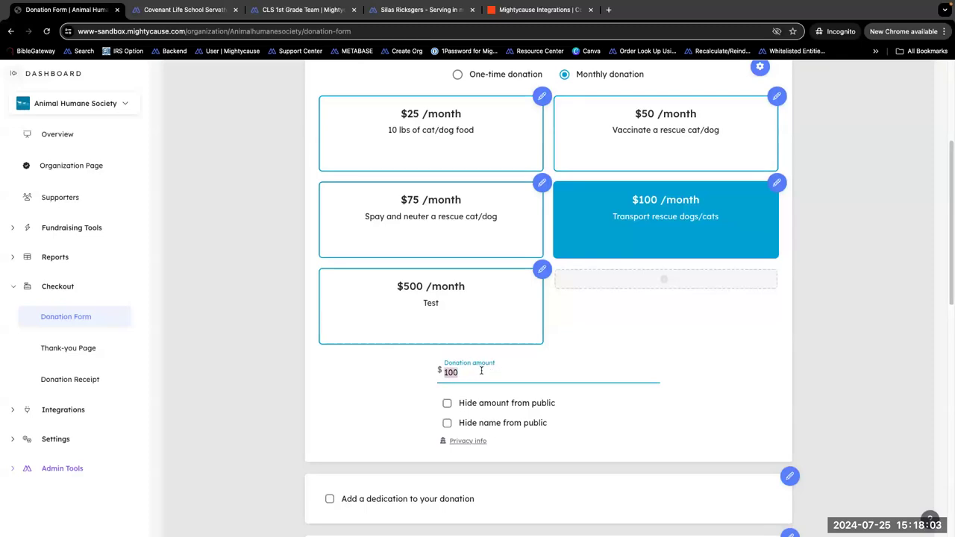
text(125)
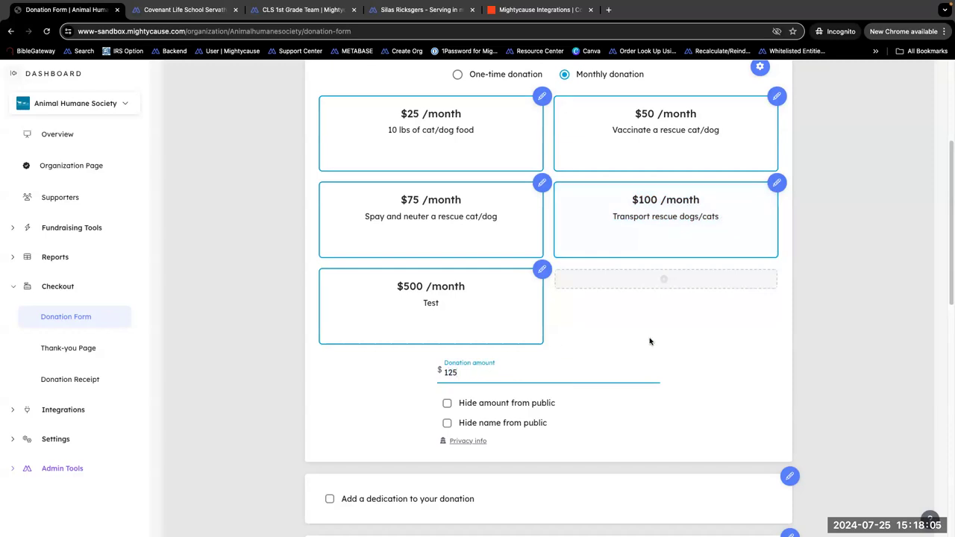
click(693, 428)
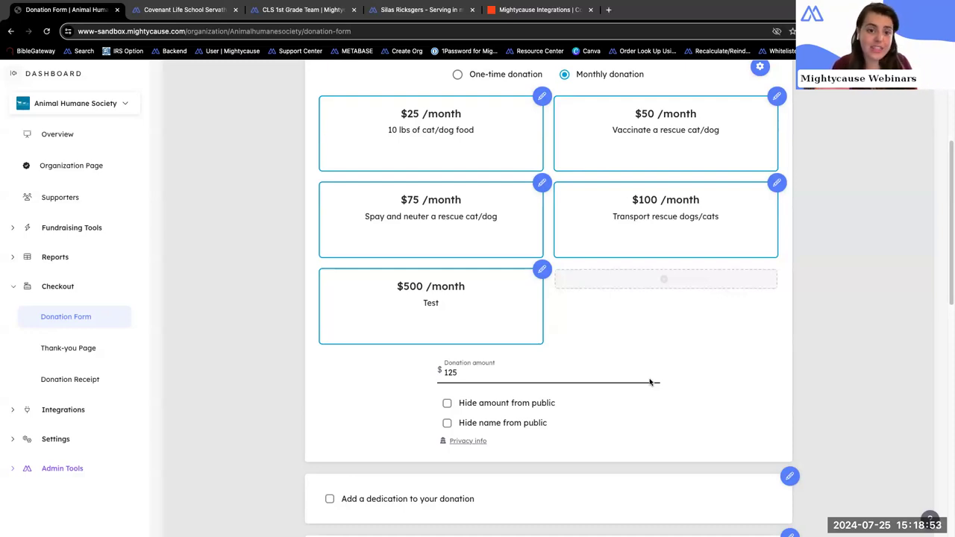
Open the public donation form from the Organization Page, select the $100 monthly option and review the form's sections.
scroll(649, 382, down, 1)
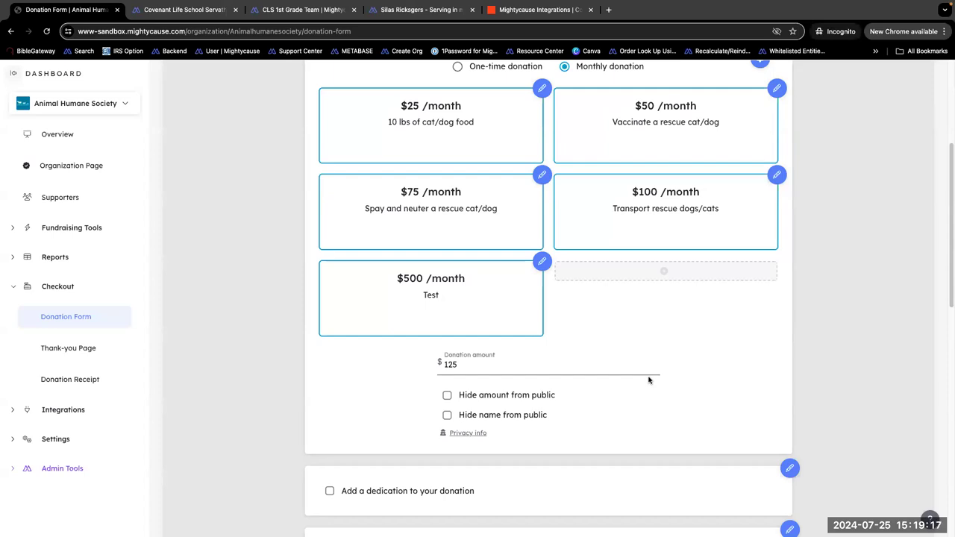
click(98, 177)
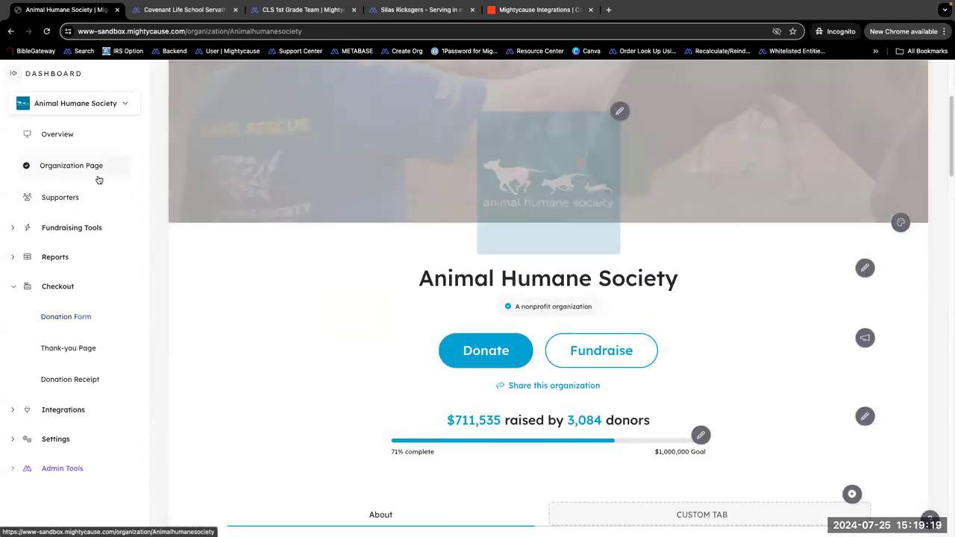
scroll(418, 351, down, 2)
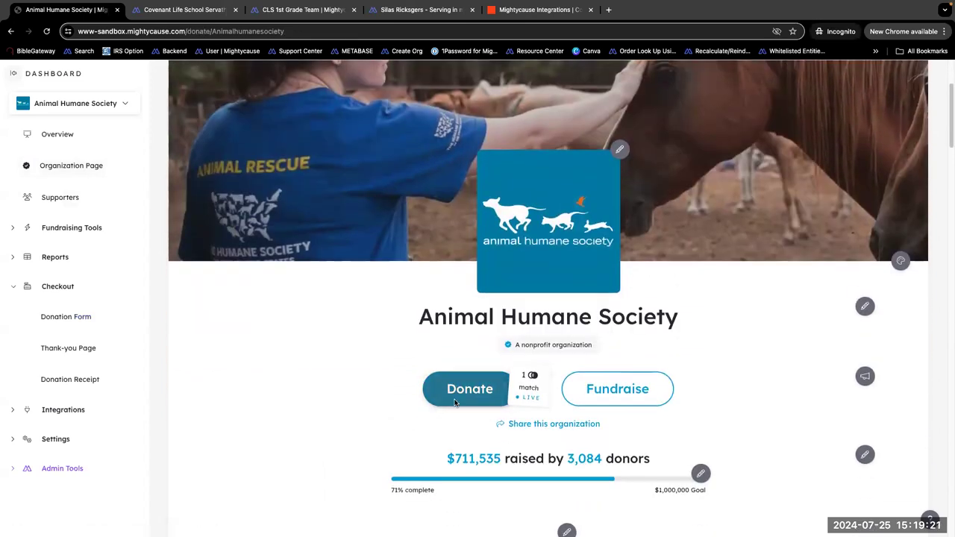
click(455, 403)
click(556, 392)
scroll(554, 393, down, 5)
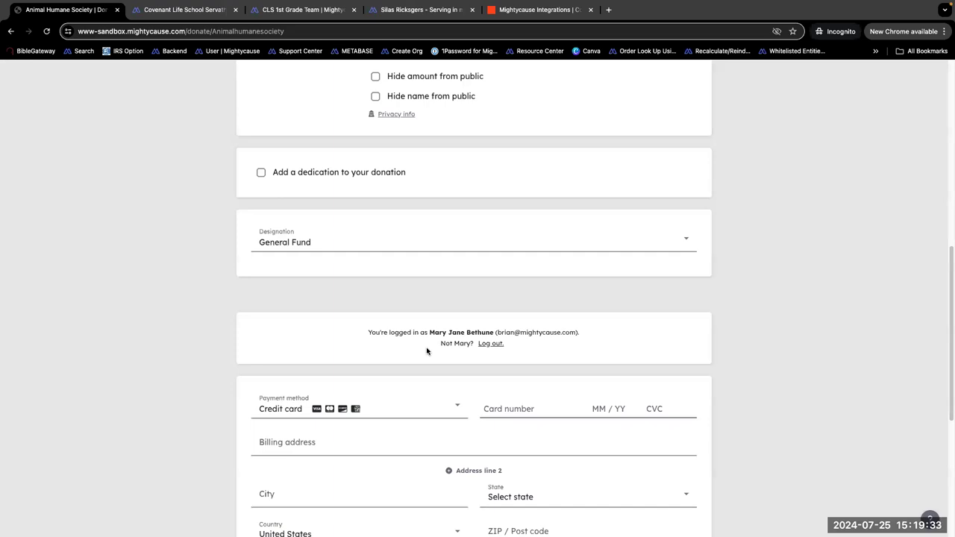
scroll(427, 350, up, 1)
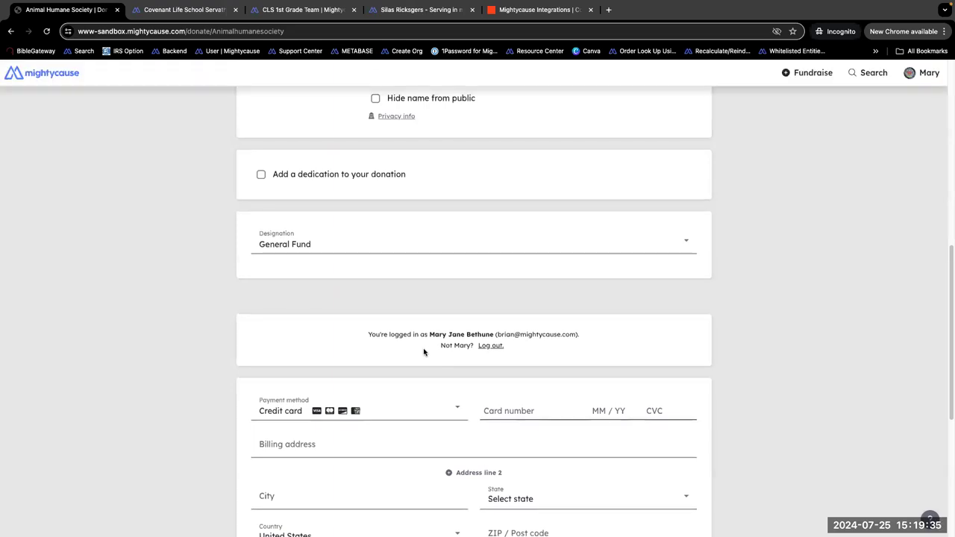
scroll(379, 366, up, 3)
scroll(354, 369, up, 10)
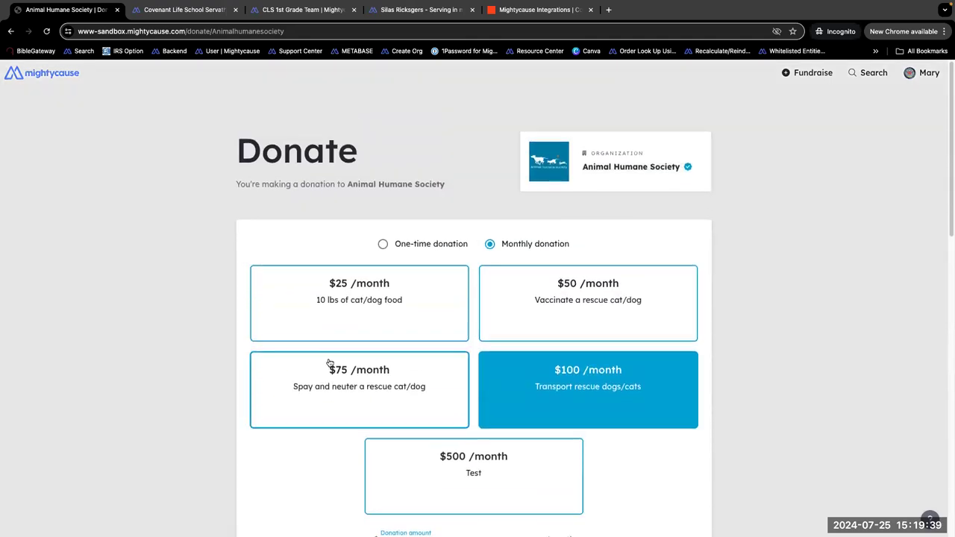
Return from the public donation form to the organization dashboard and open its Overview page.
click(11, 32)
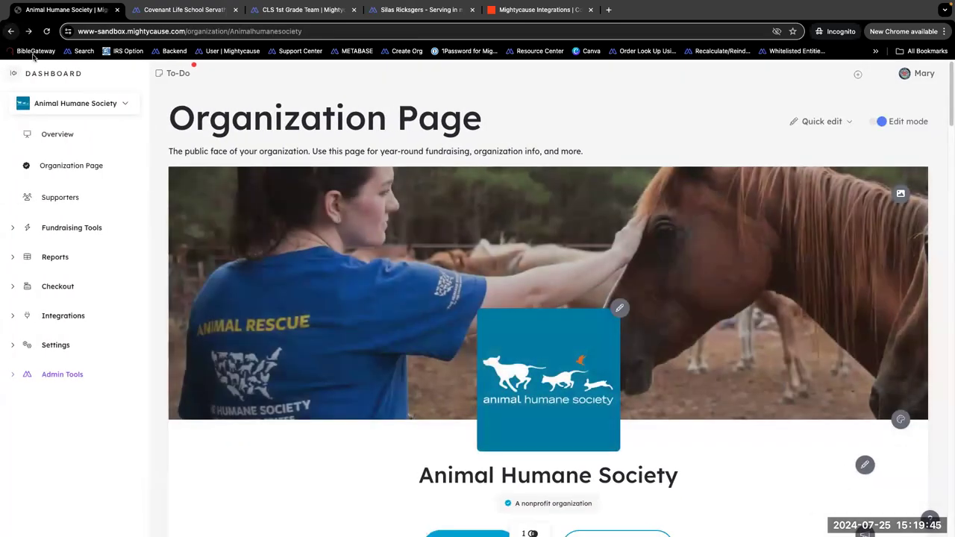
click(43, 135)
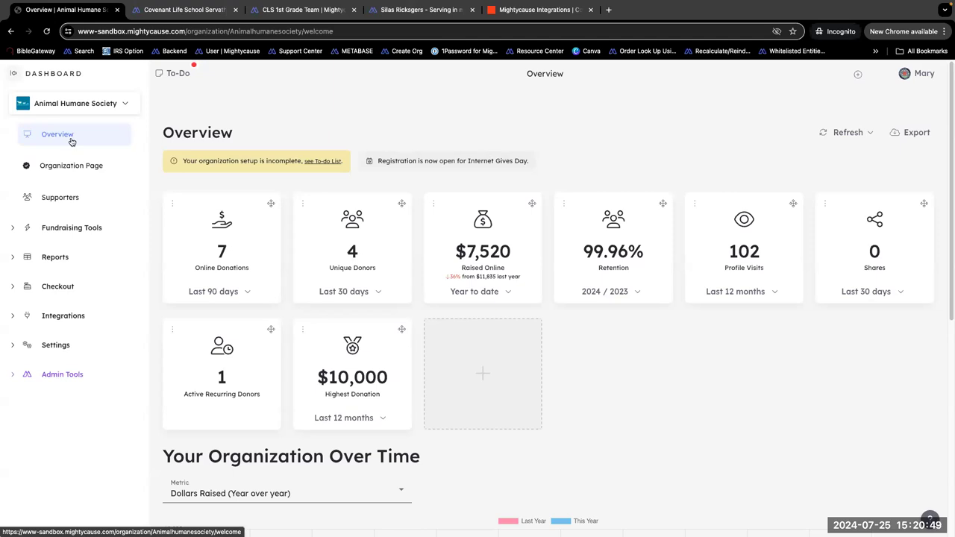
Open the Widgets page within the Fundraising Tools and look over the mini donation form preview.
click(73, 228)
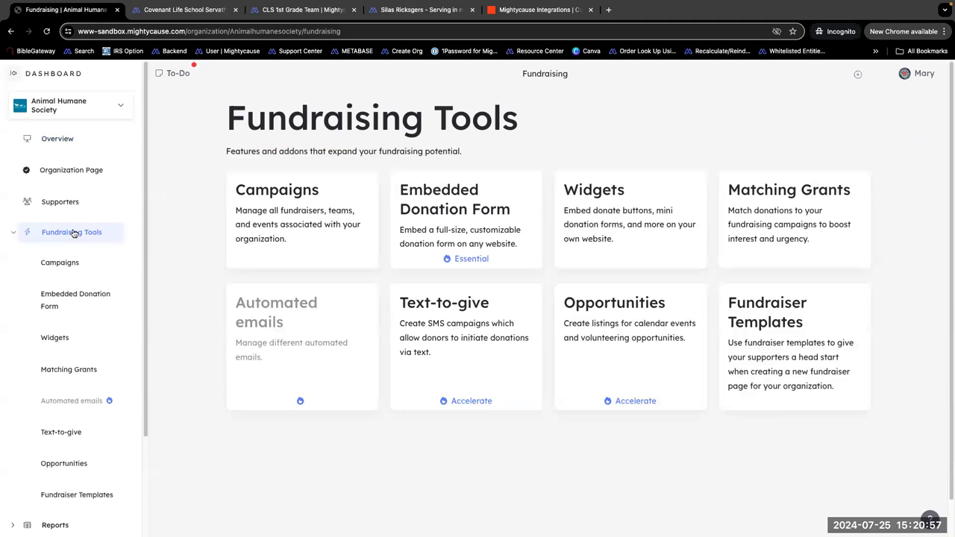
click(638, 256)
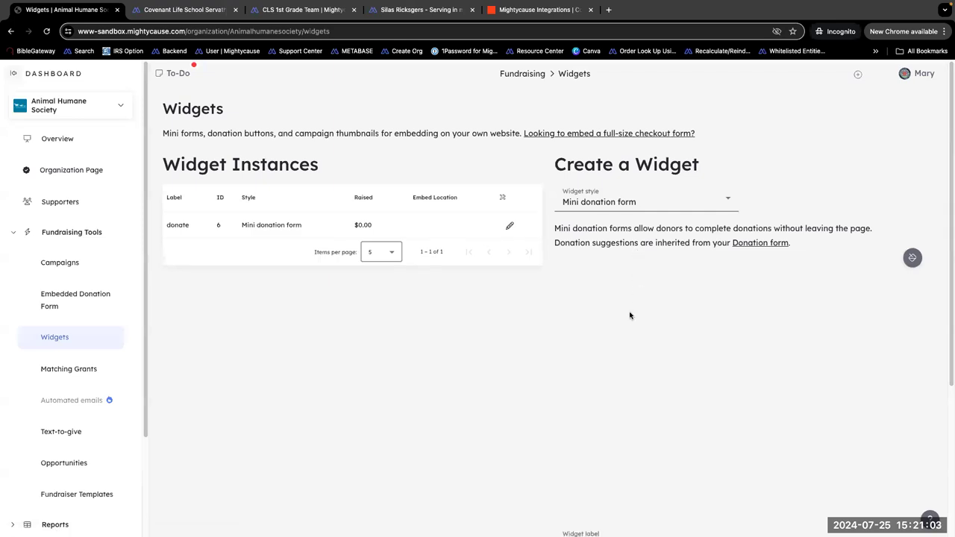
scroll(530, 365, down, 1)
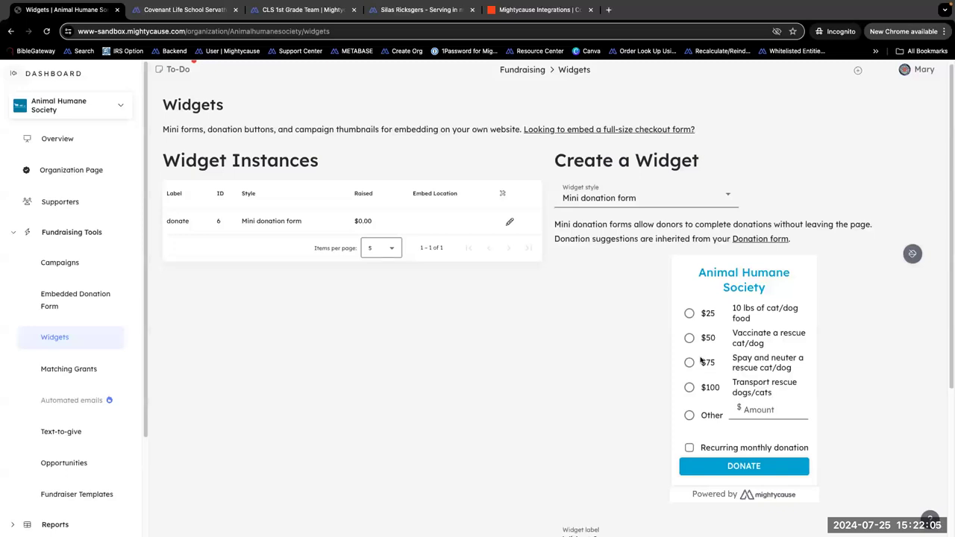
Label the new mini donation form widget "GT", leave its website URL blank and generate the embed code.
scroll(637, 355, down, 1)
scroll(637, 355, down, 4)
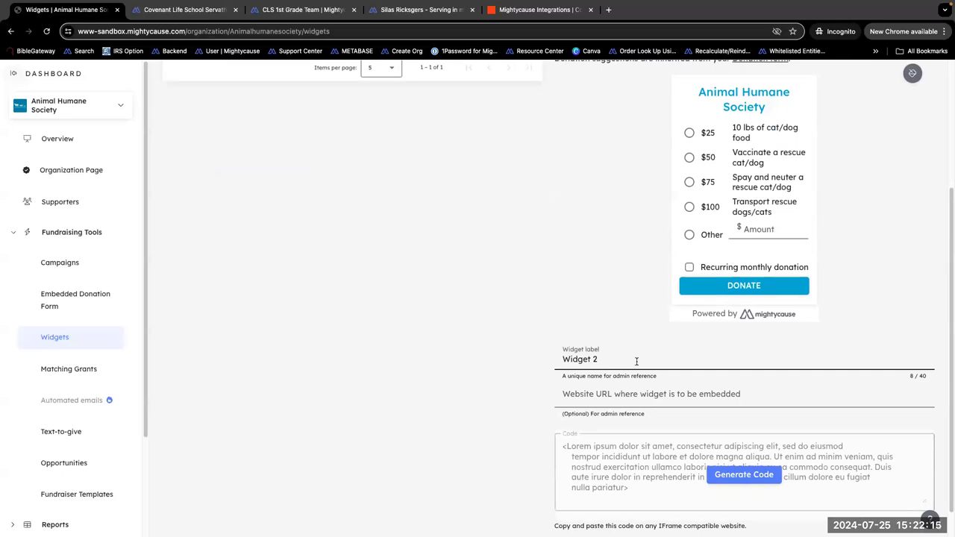
drag(637, 361, 546, 363)
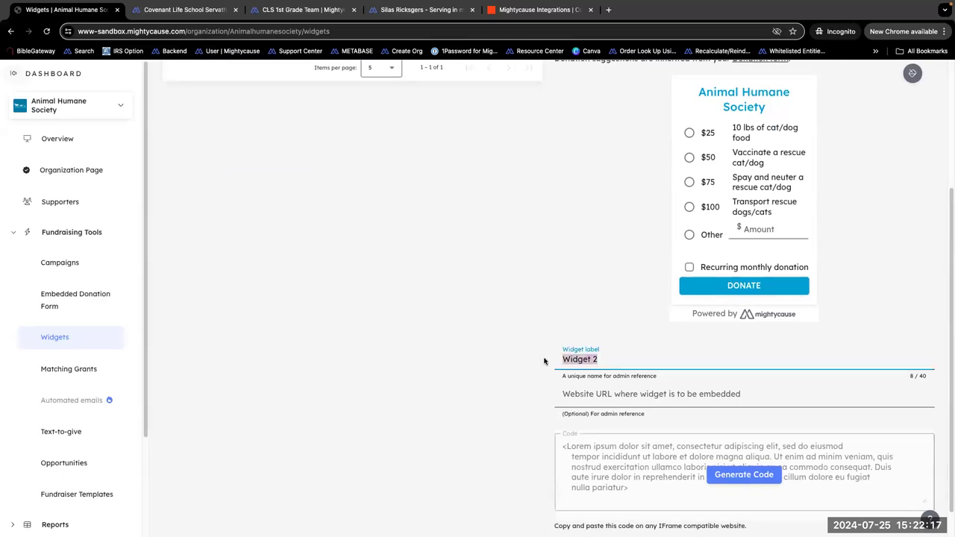
text(GT)
click(668, 396)
text(URL)
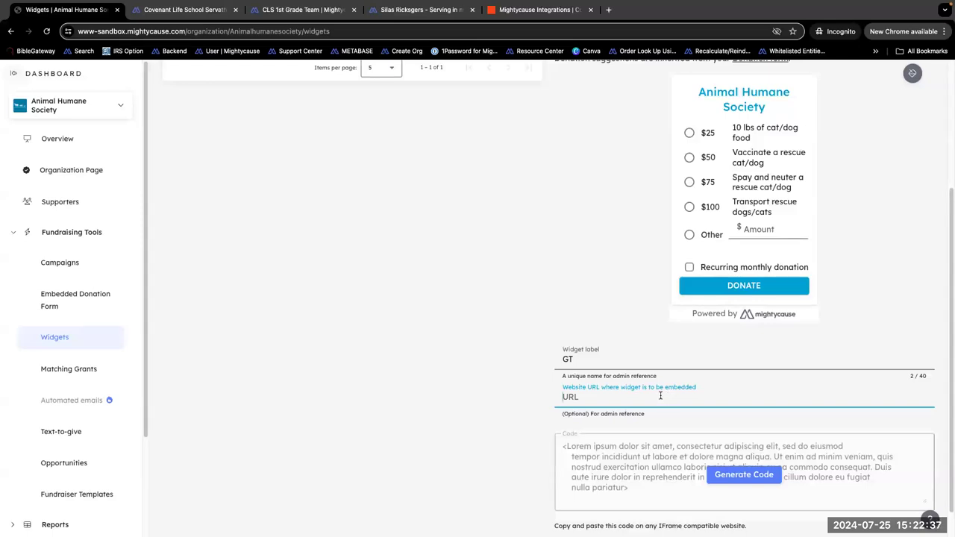
scroll(694, 441, down, 1)
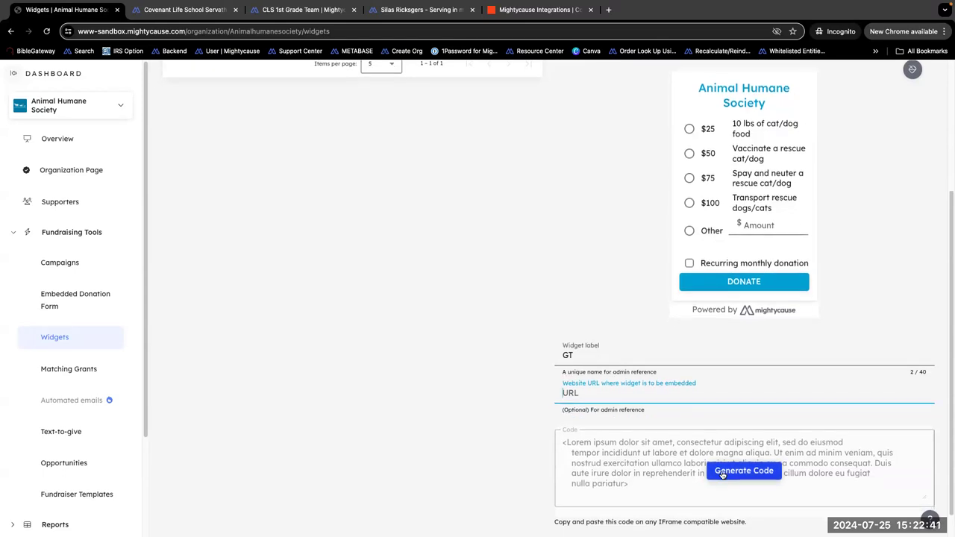
click(722, 475)
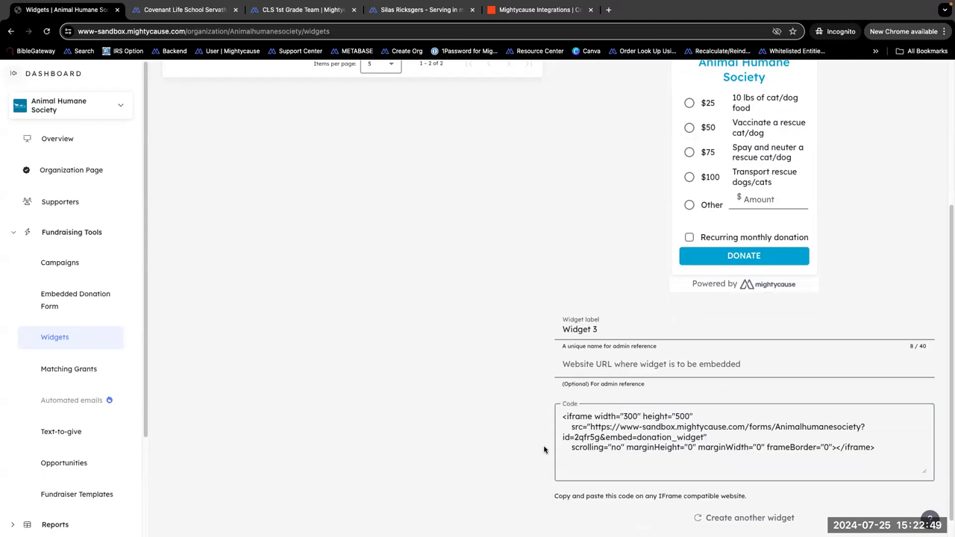
Review the Widget Instances list and the widget styles available for a new widget.
scroll(544, 451, up, 4)
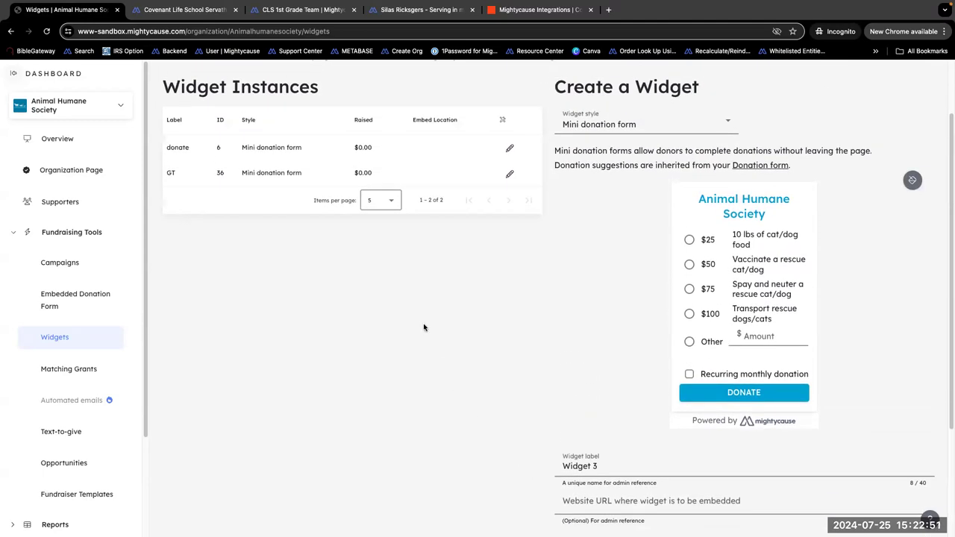
scroll(423, 328, up, 2)
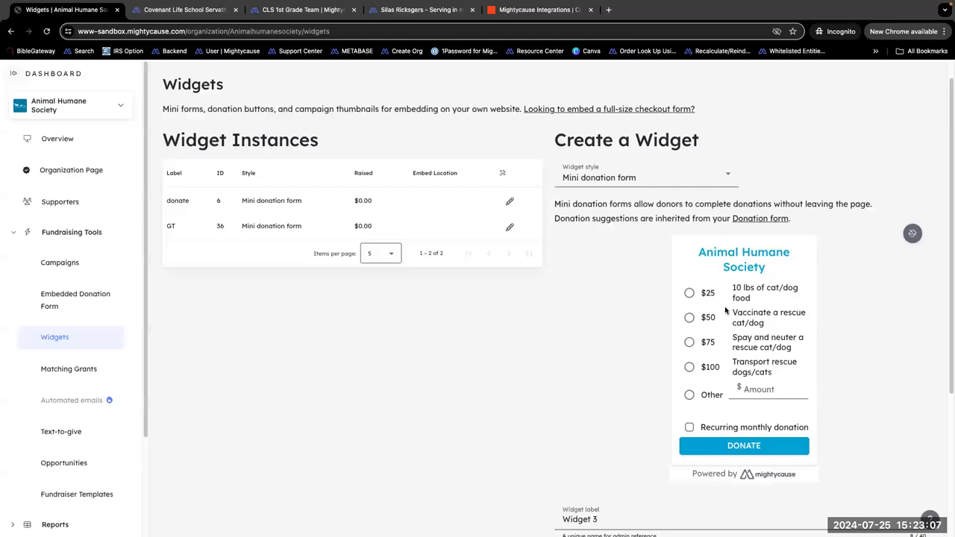
click(698, 179)
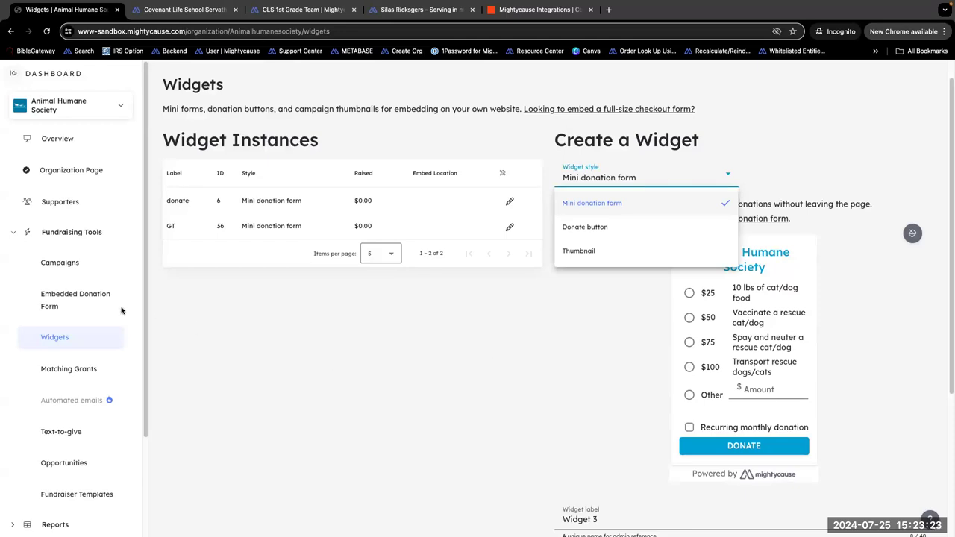
click(66, 296)
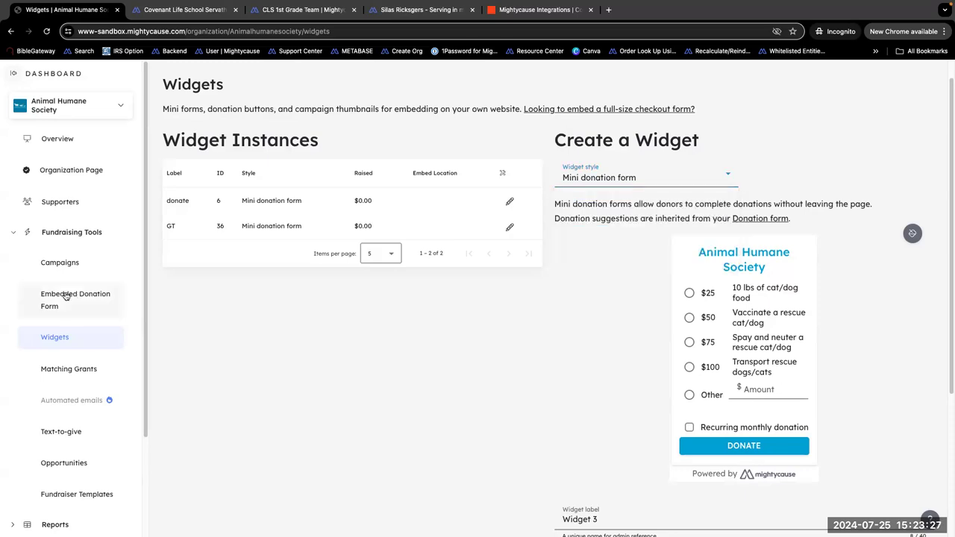
View the Embedded Donation Form page and open the organization's Campaigns list.
click(66, 296)
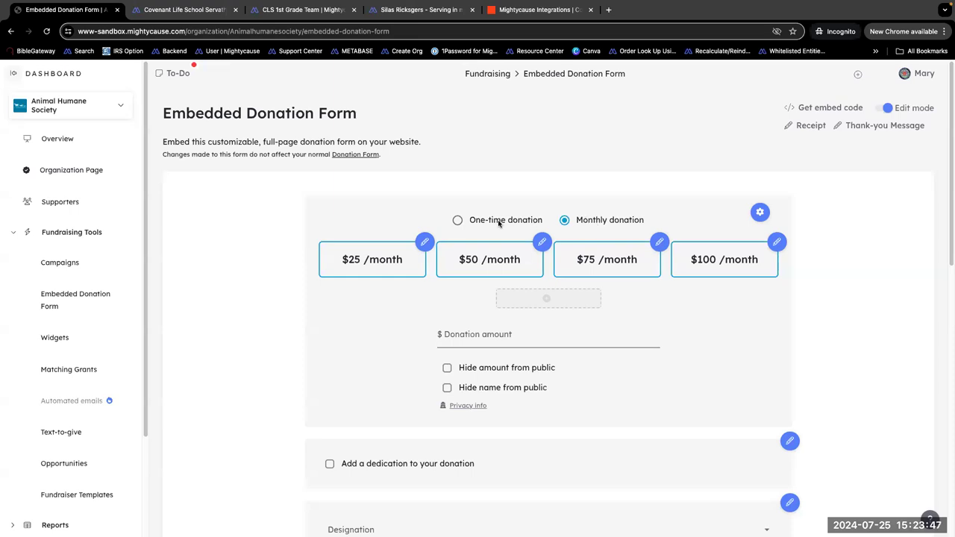
scroll(496, 257, down, 1)
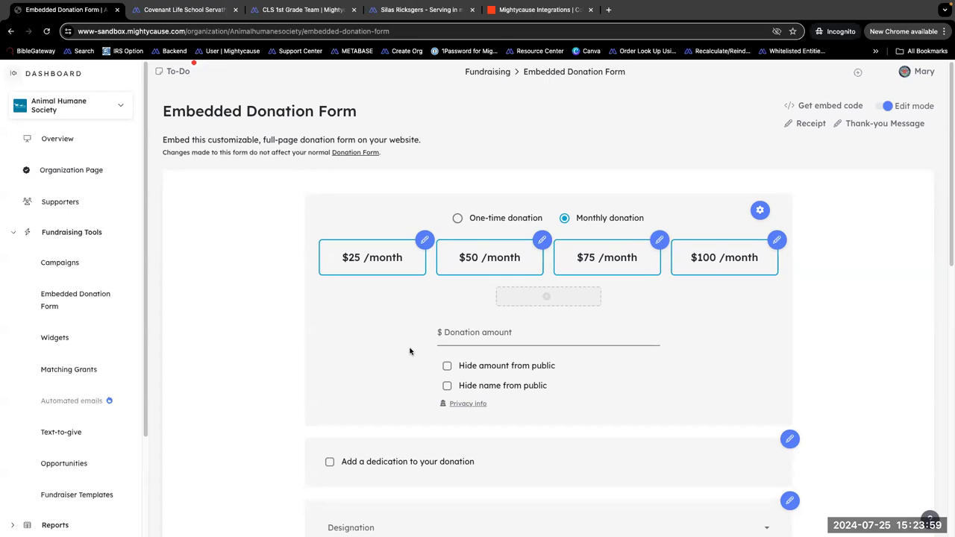
click(73, 264)
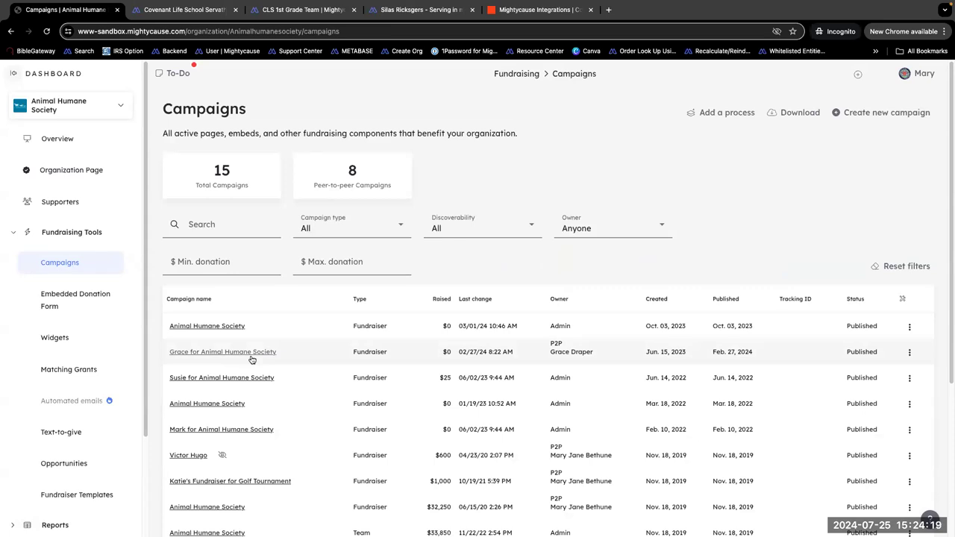
Switch to the Covenant Life School Servathon 2024 event page and examine its fundraising progress, team leaderboard and event description.
click(190, 11)
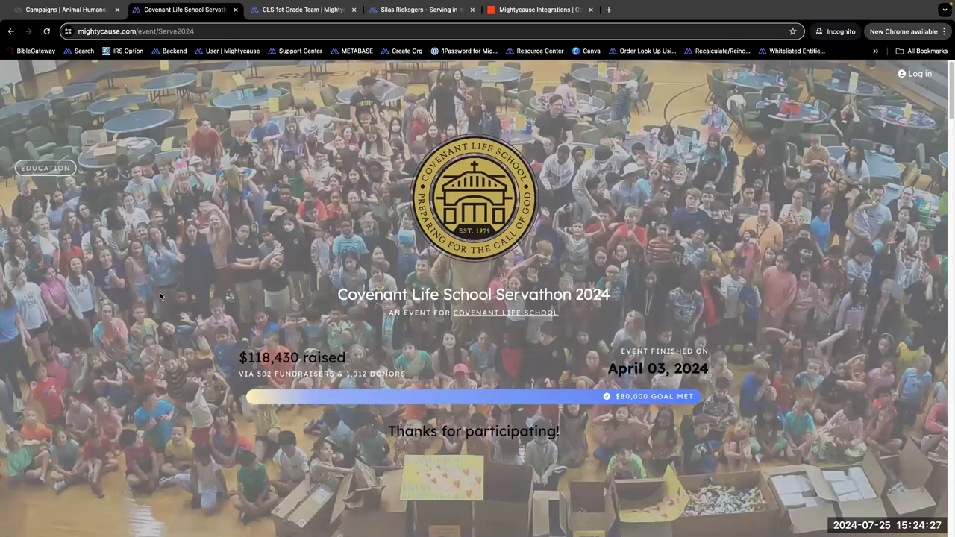
scroll(170, 314, down, 1)
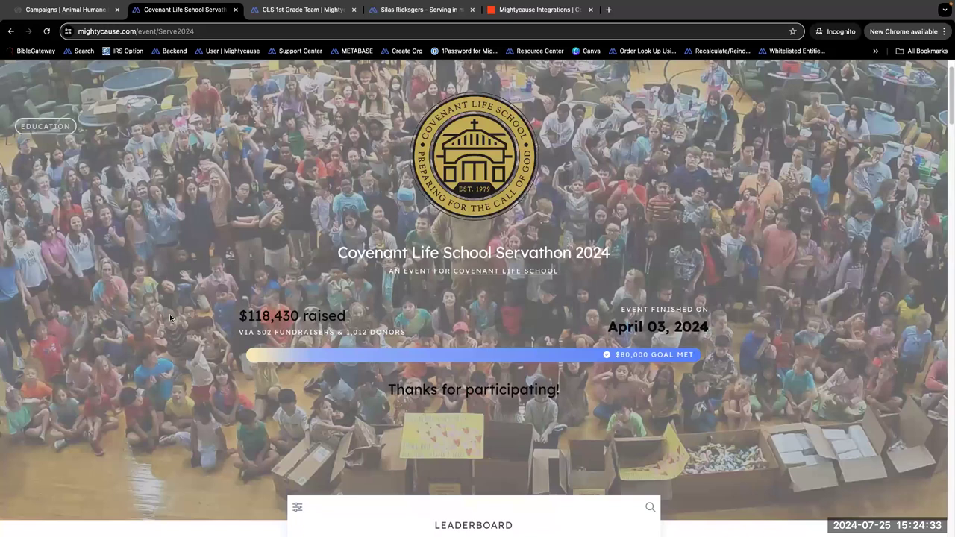
scroll(172, 321, down, 2)
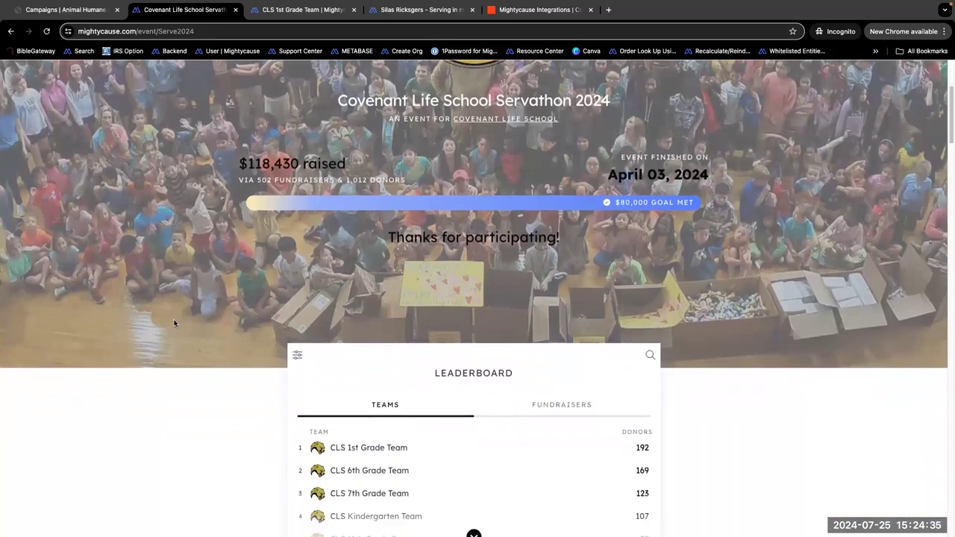
scroll(174, 322, down, 2)
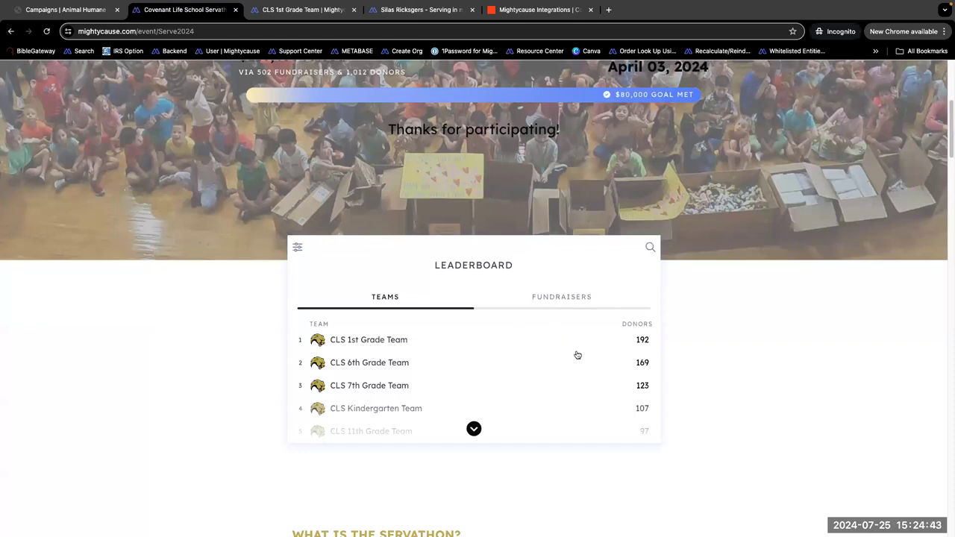
scroll(549, 364, down, 3)
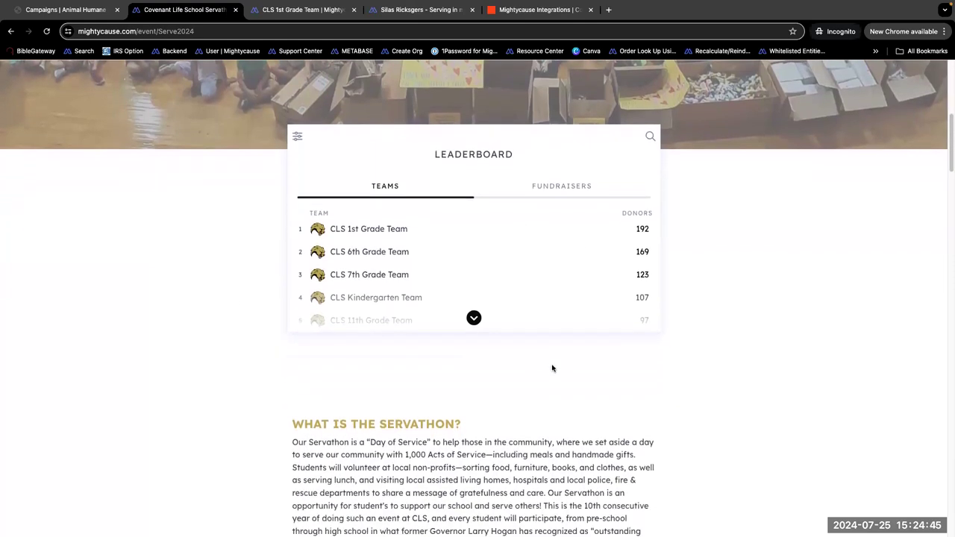
scroll(552, 368, down, 6)
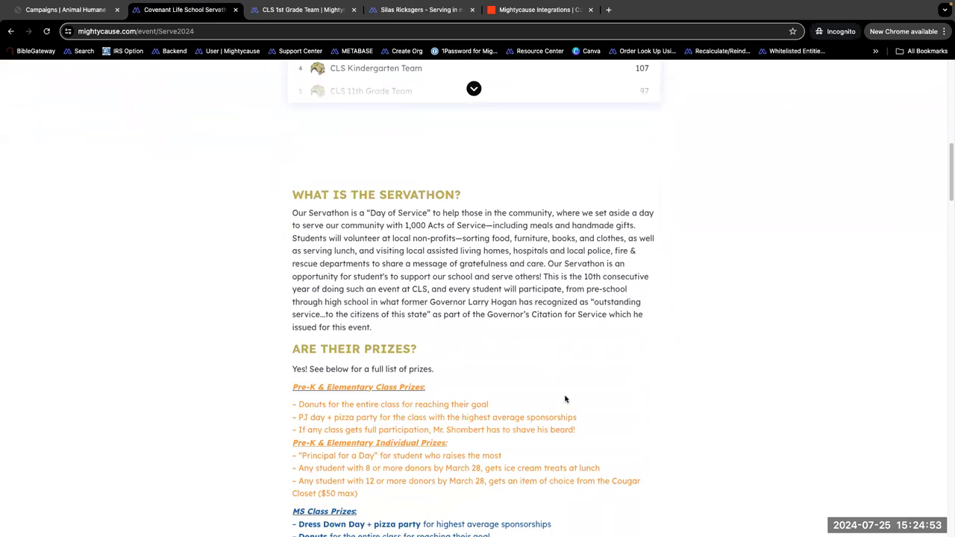
scroll(565, 399, up, 2)
scroll(564, 402, up, 10)
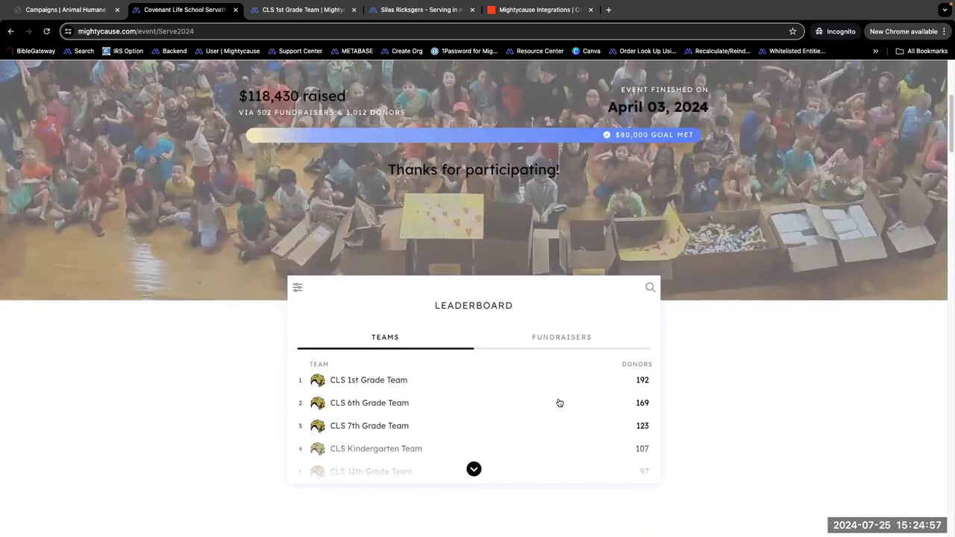
scroll(559, 402, up, 3)
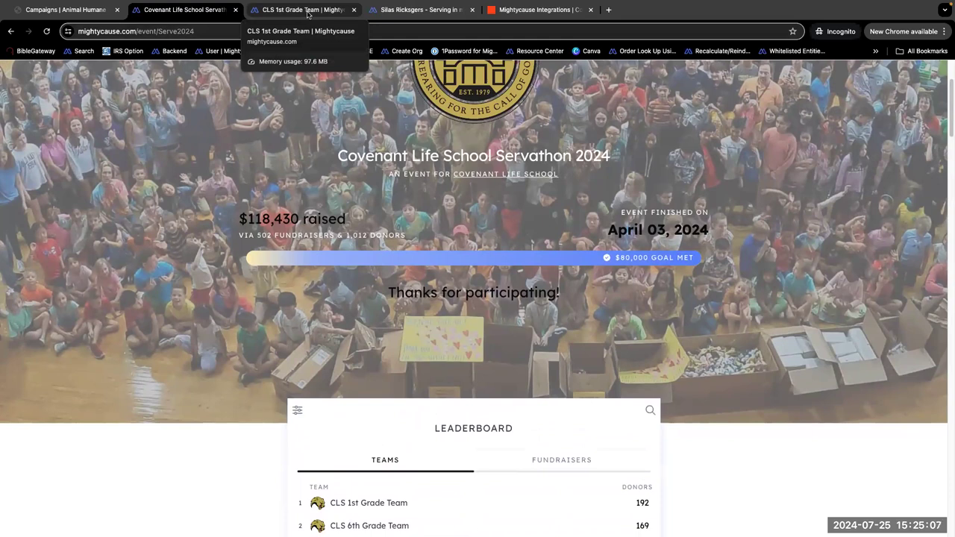
Switch to the CLS 1st Grade Team page and examine its fundraiser leaderboard, goal progress and team story.
click(307, 10)
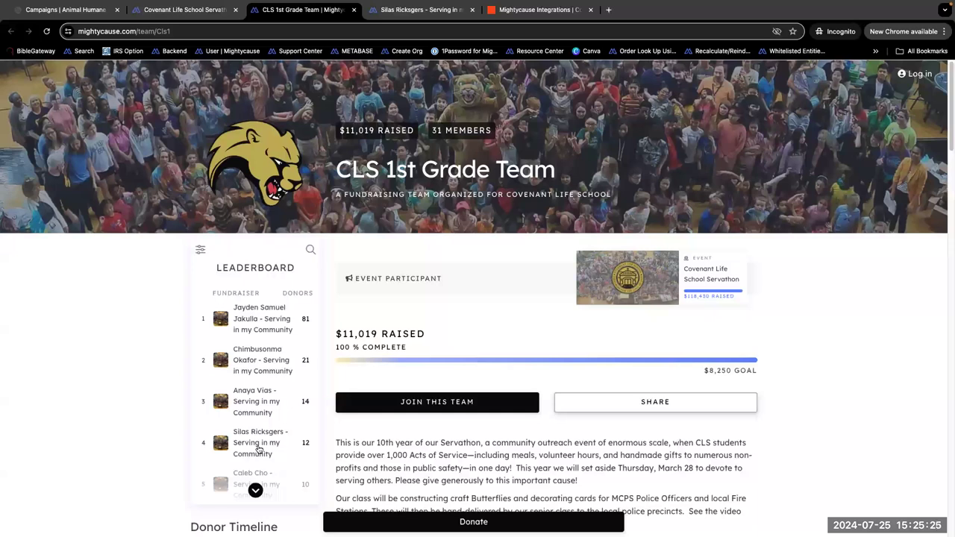
scroll(478, 373, down, 2)
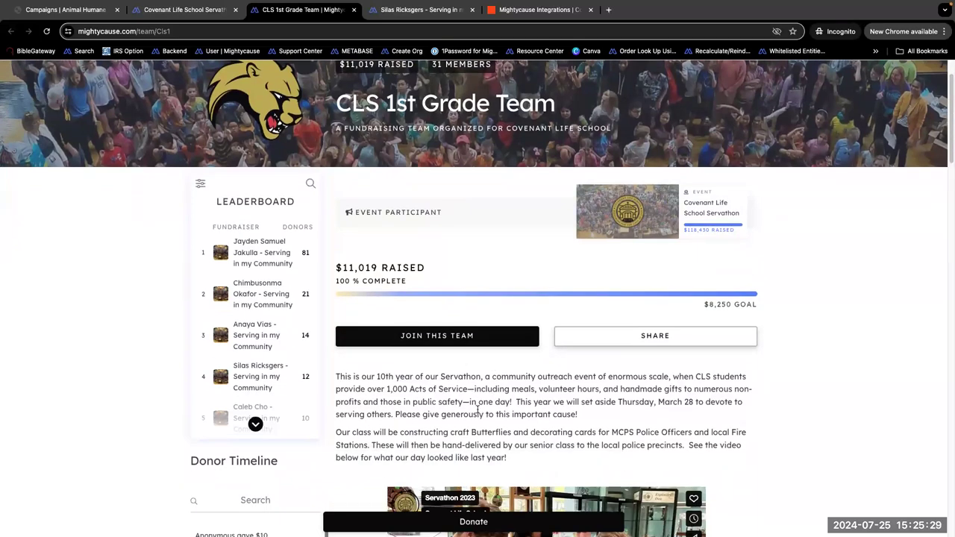
scroll(475, 409, up, 1)
scroll(475, 409, up, 2)
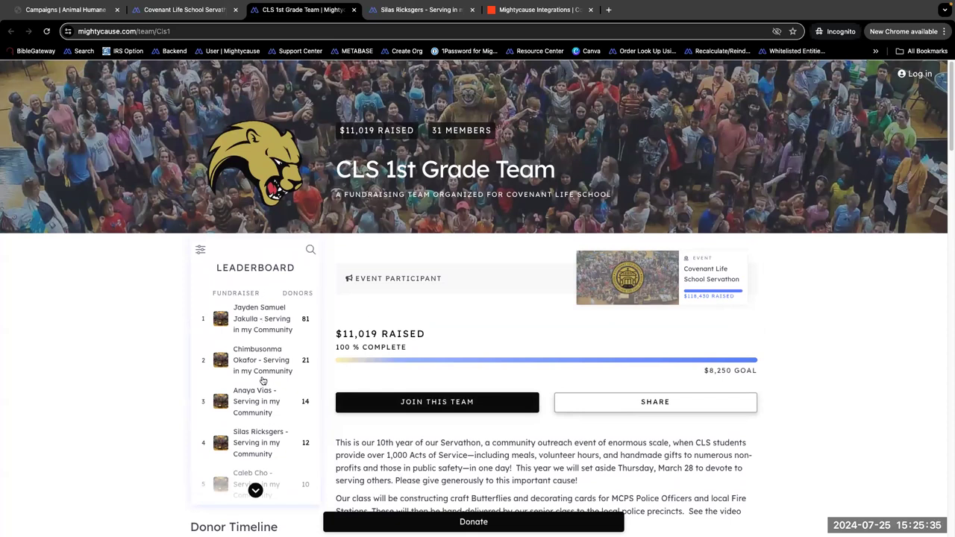
Switch to the team participant's individual fundraiser page and examine its goal progress, linked team, story and giving activity.
click(411, 10)
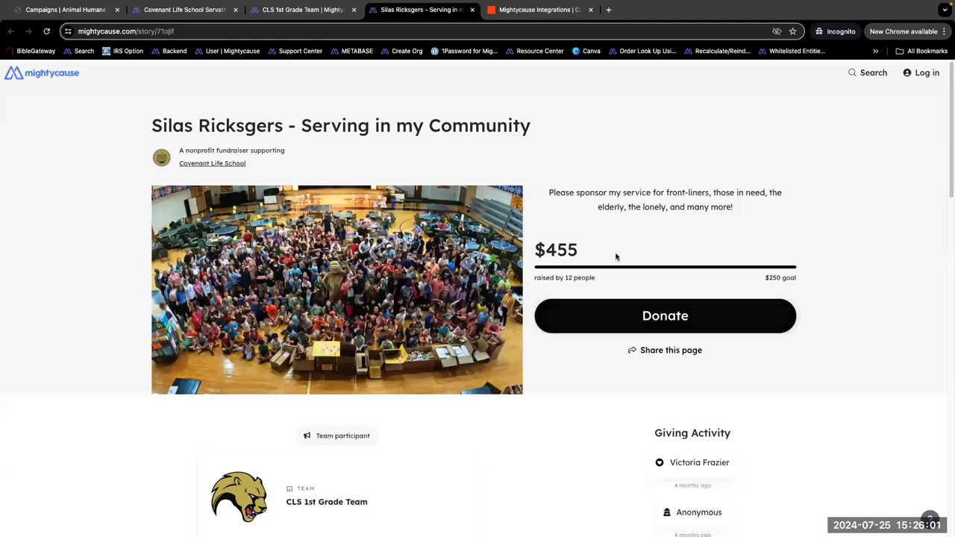
scroll(604, 313, down, 3)
scroll(486, 418, down, 1)
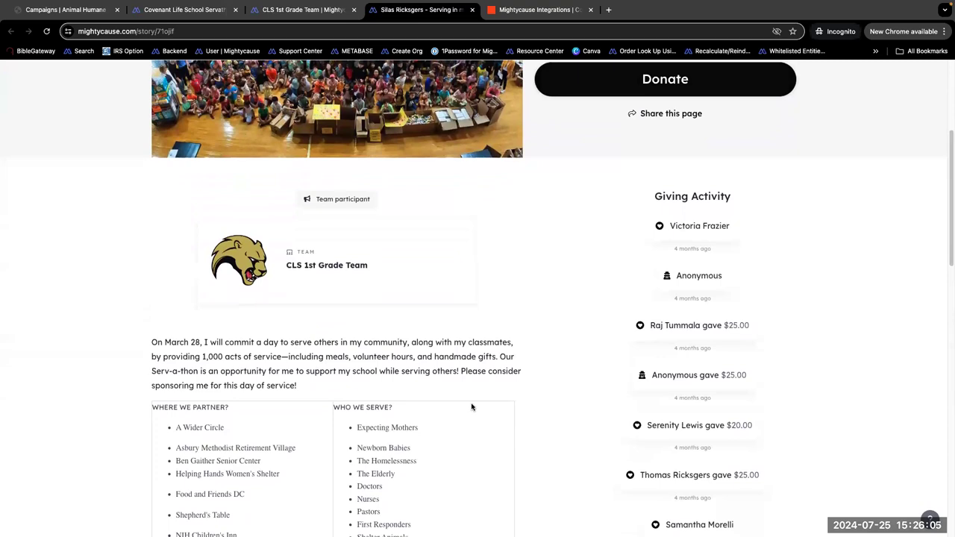
scroll(472, 407, down, 1)
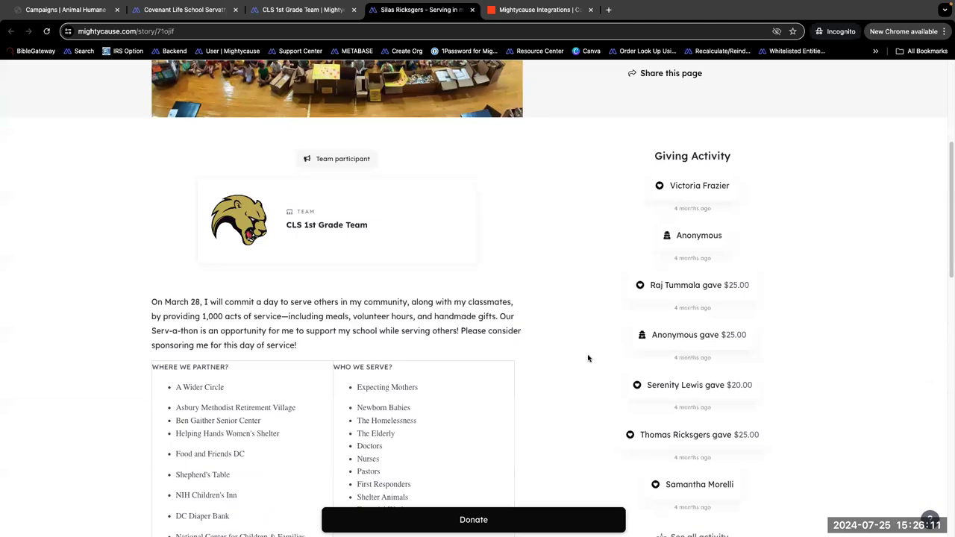
scroll(588, 358, up, 1)
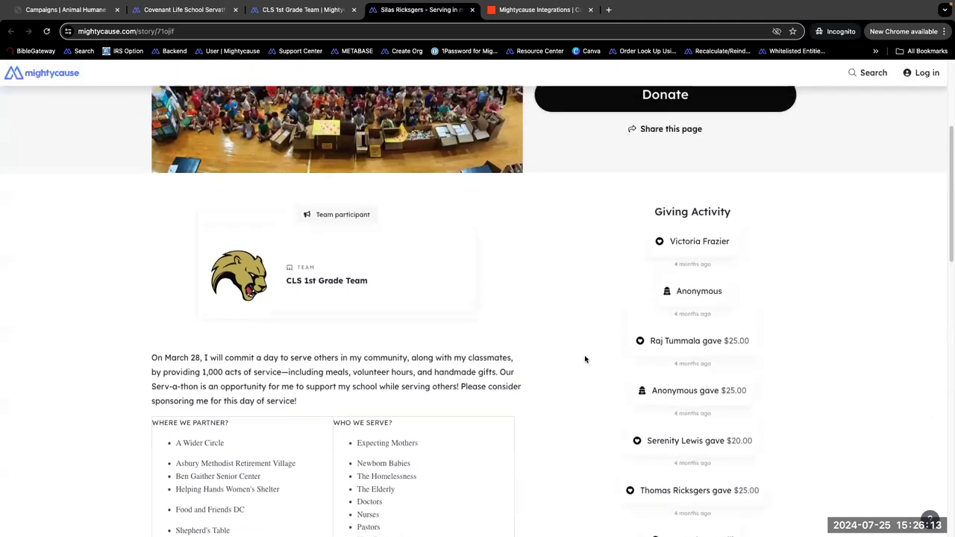
scroll(585, 360, up, 4)
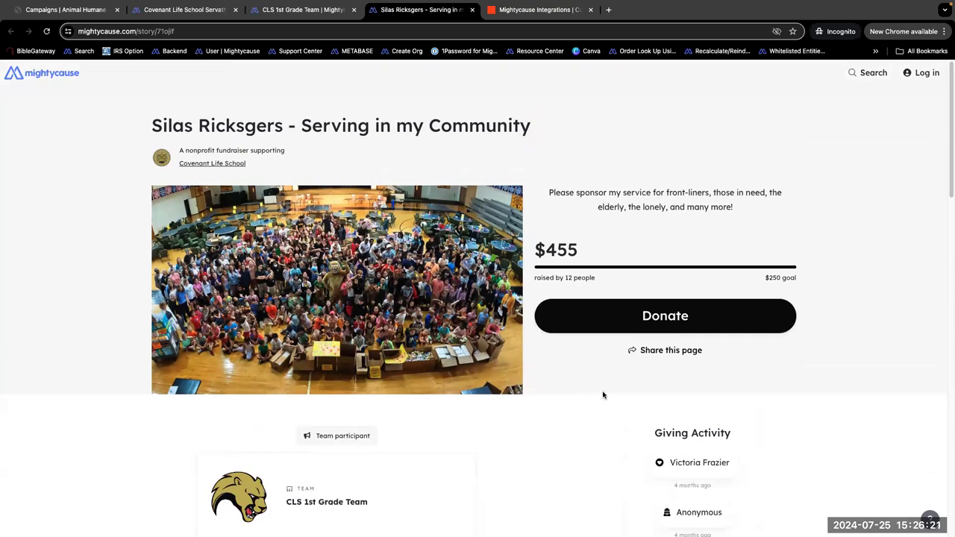
Revisit the CLS 1st Grade Team and Servathon event pages, and return to the Animal Humane Society's Campaigns list.
click(322, 11)
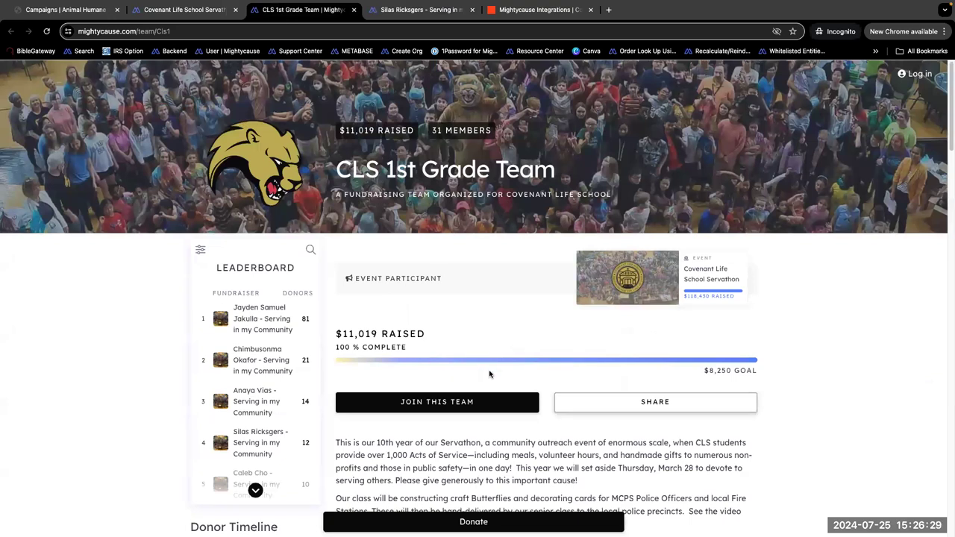
click(200, 13)
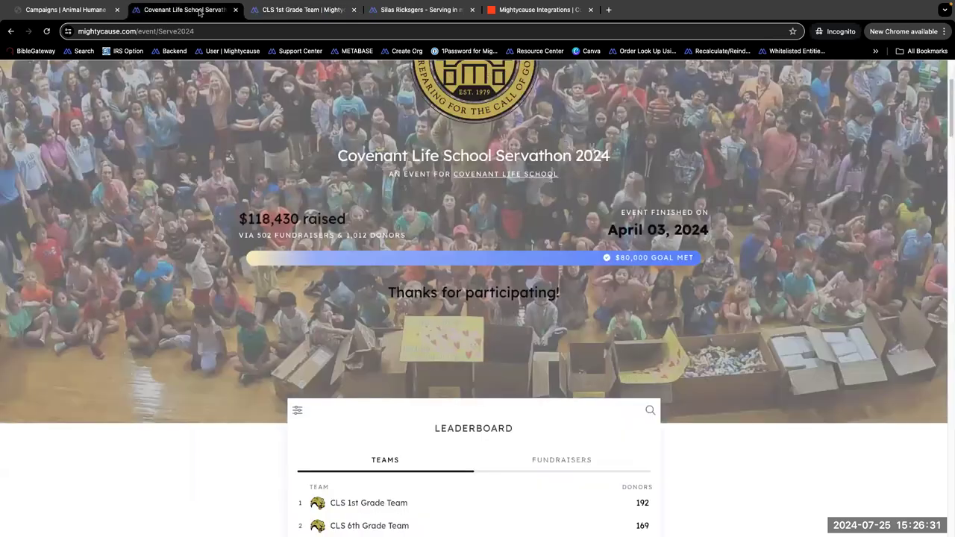
scroll(240, 319, up, 3)
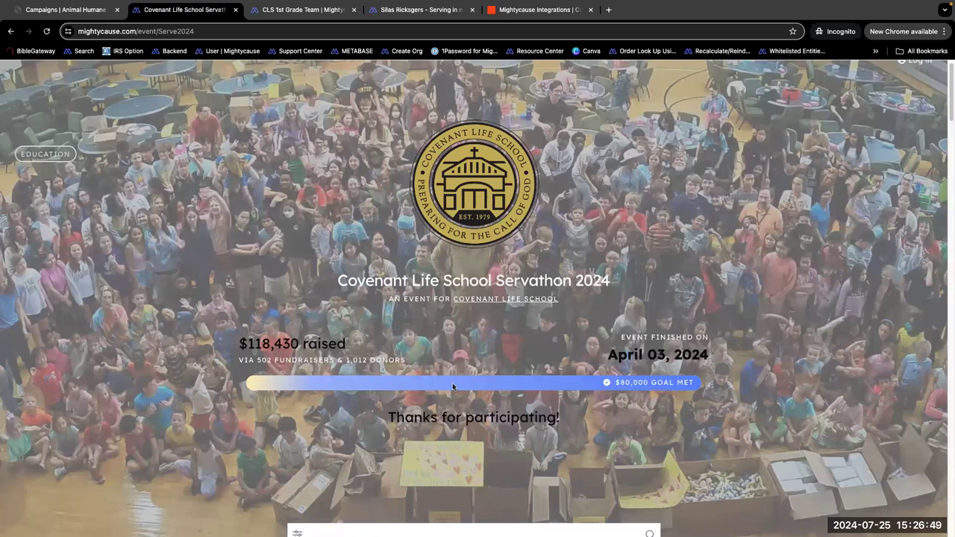
click(87, 13)
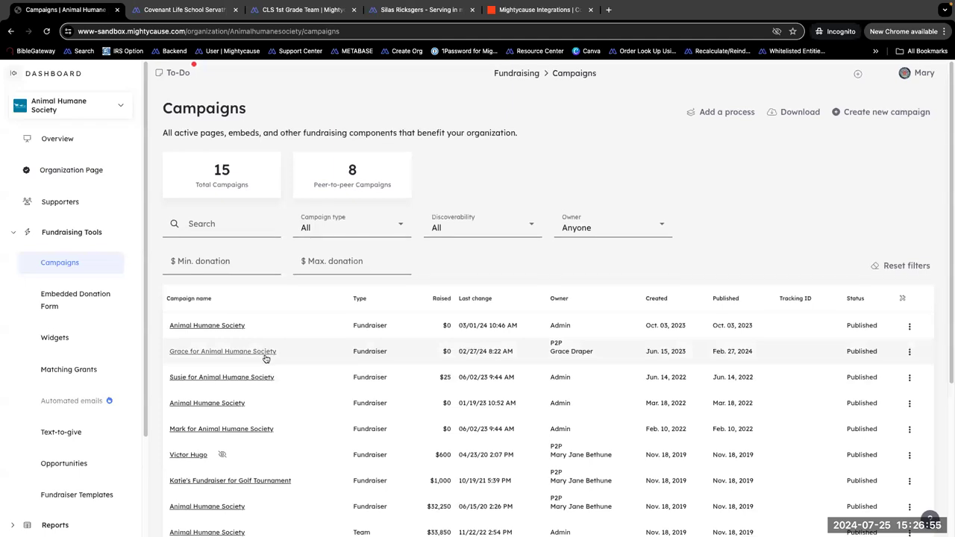
Examine the campaigns listed for the organization, including their types, owners and amounts raised.
scroll(263, 359, down, 2)
scroll(264, 364, down, 2)
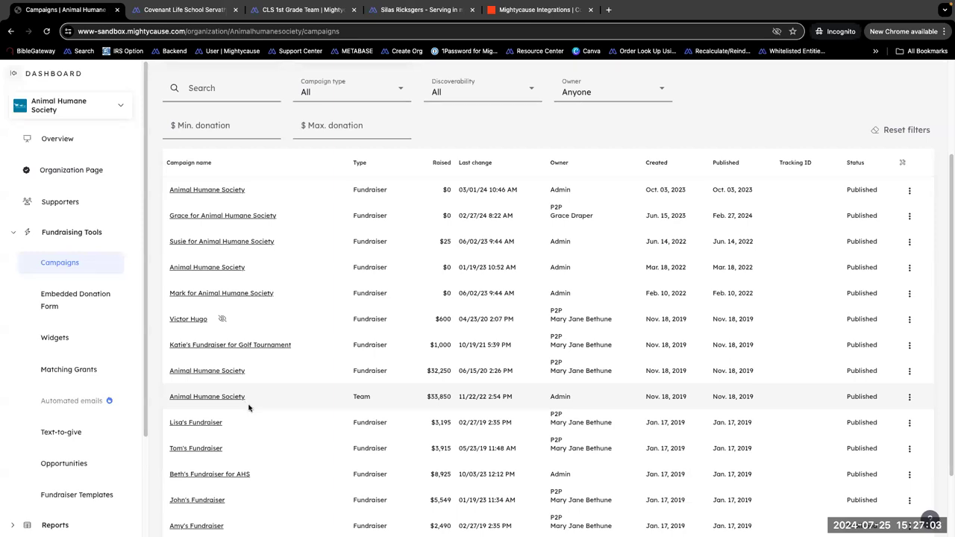
scroll(249, 408, up, 2)
scroll(251, 415, up, 1)
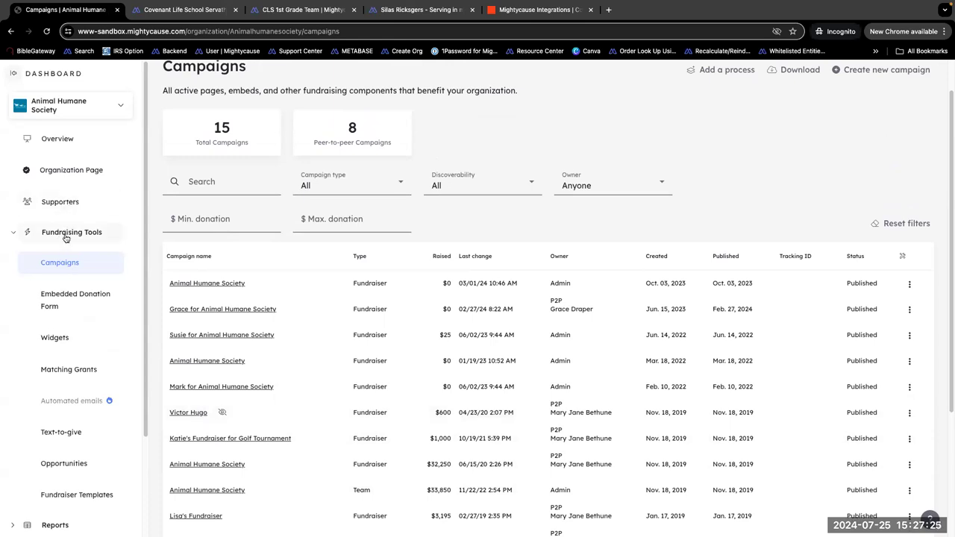
Go to Fundraiser Templates and open the Your Giving Day Template for editing.
click(90, 497)
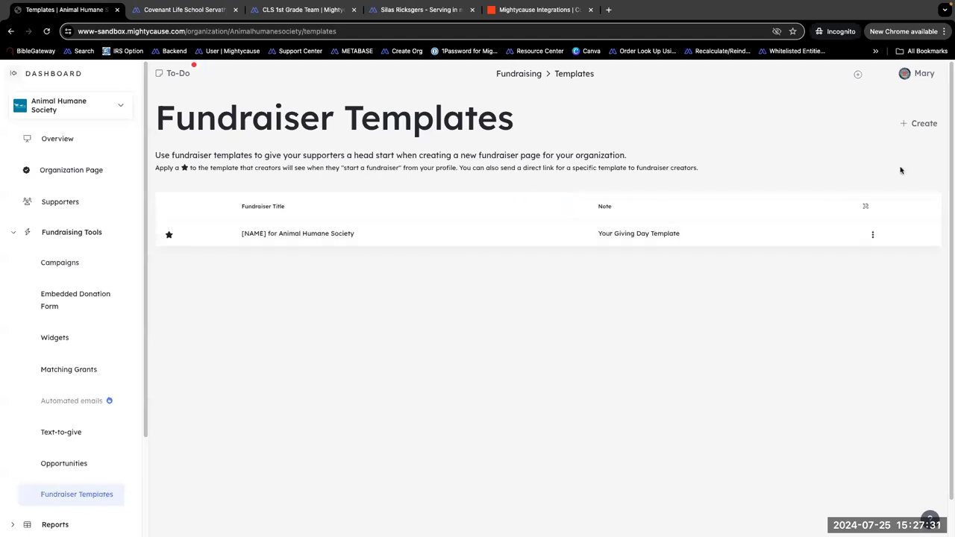
click(869, 232)
click(899, 281)
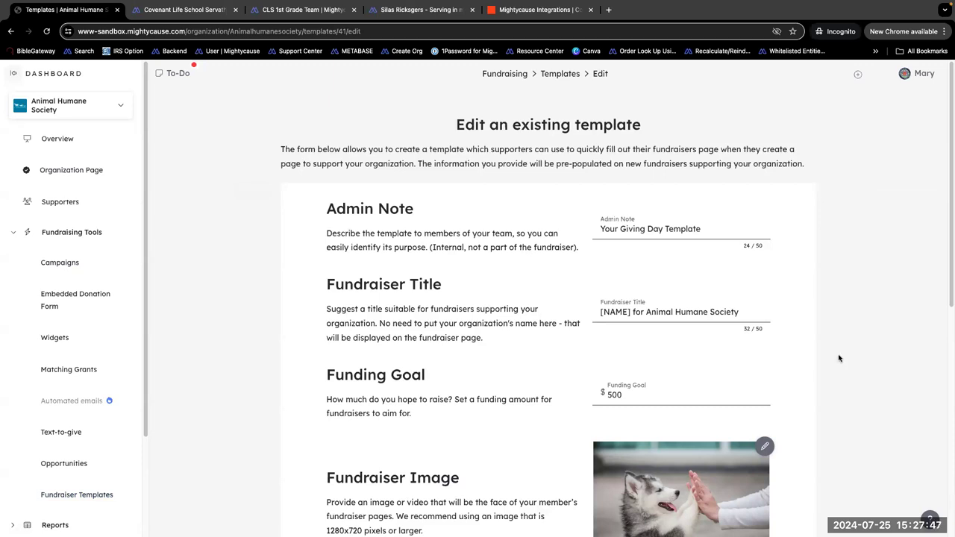
Examine the template's fundraiser title, funding goal, image, short story and story content.
scroll(842, 365, down, 2)
scroll(842, 365, down, 2)
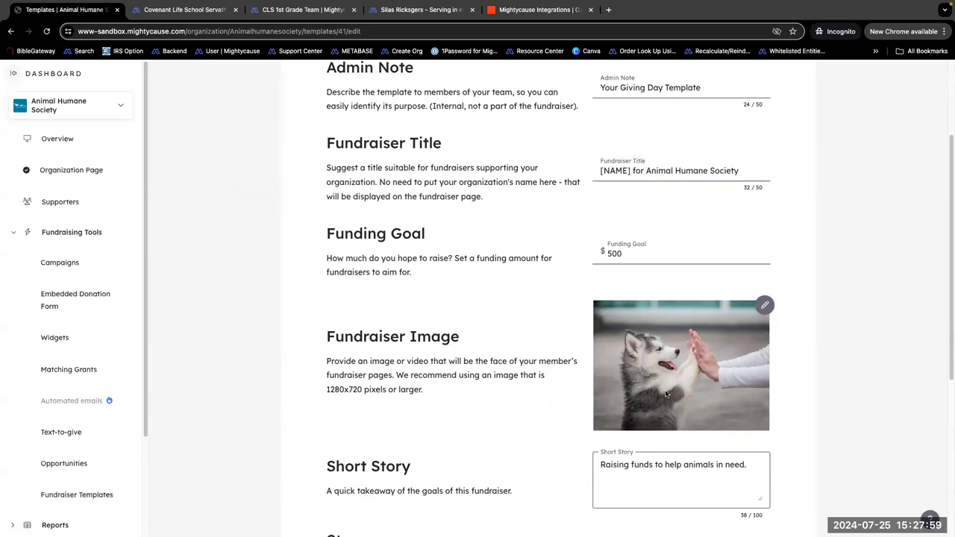
scroll(667, 394, down, 1)
scroll(667, 390, up, 1)
scroll(666, 395, down, 5)
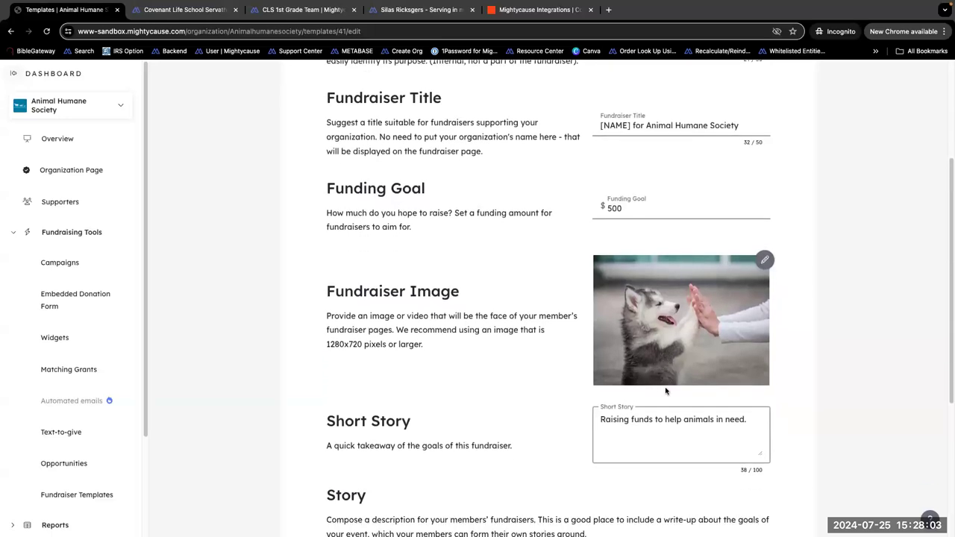
scroll(716, 425, down, 5)
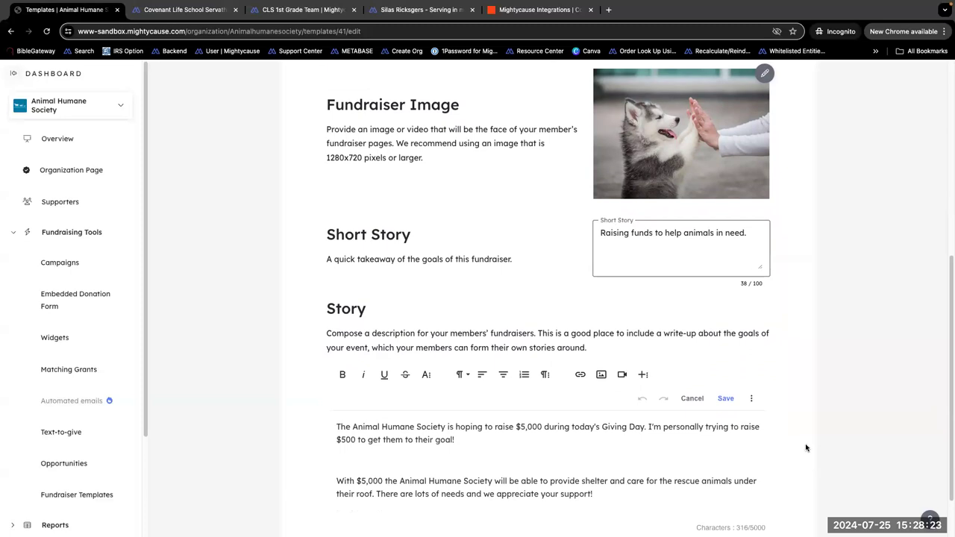
scroll(806, 448, up, 3)
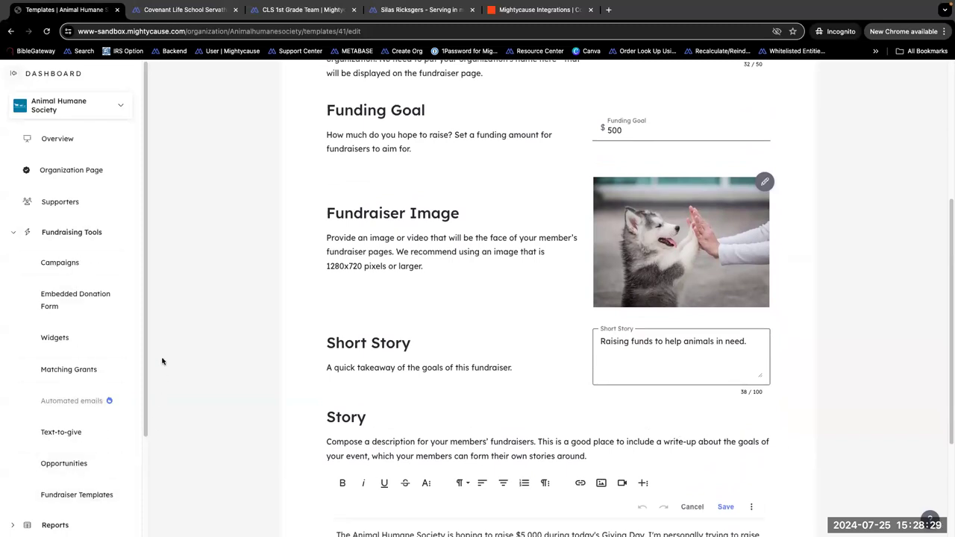
Revisit the organization page's Fundraise option, and review the campaign type and owner filter choices in the Campaigns list.
click(99, 174)
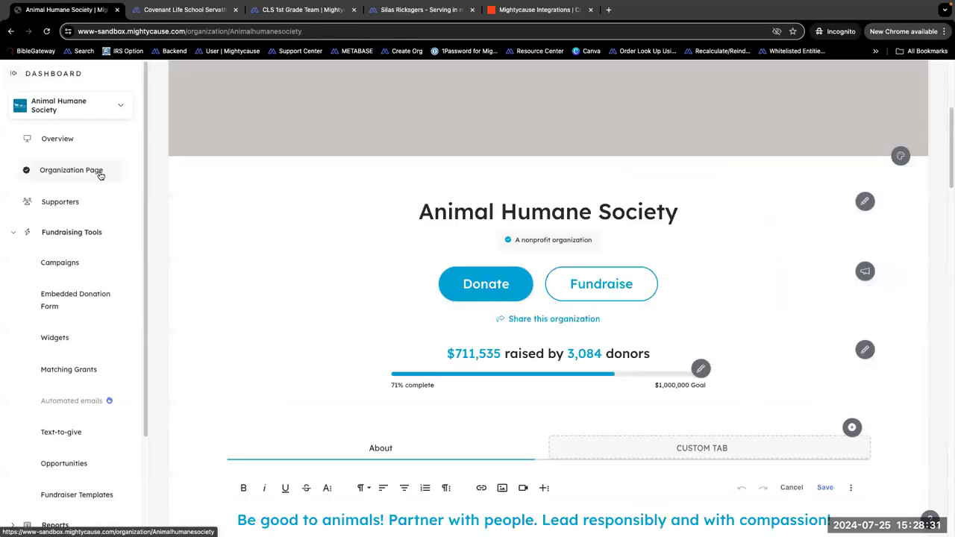
scroll(457, 300, down, 3)
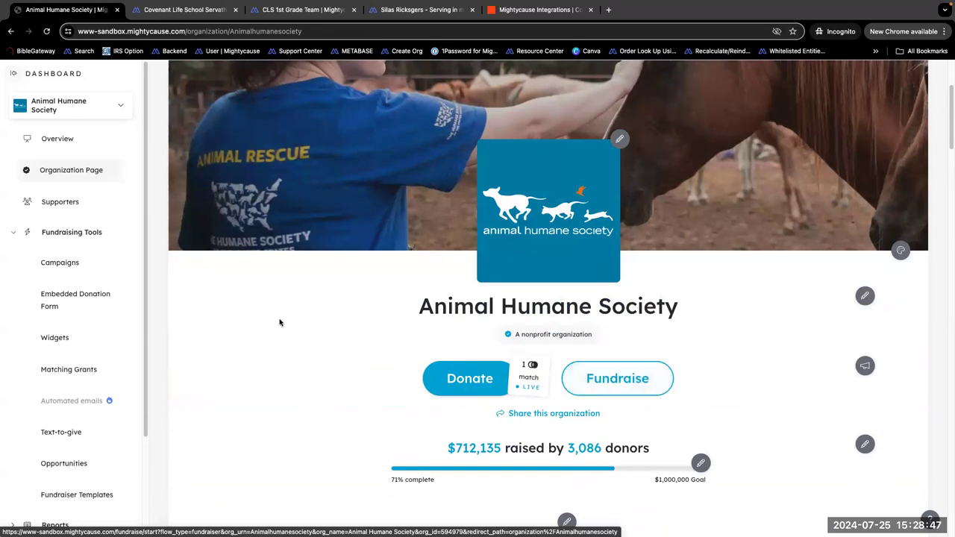
click(79, 268)
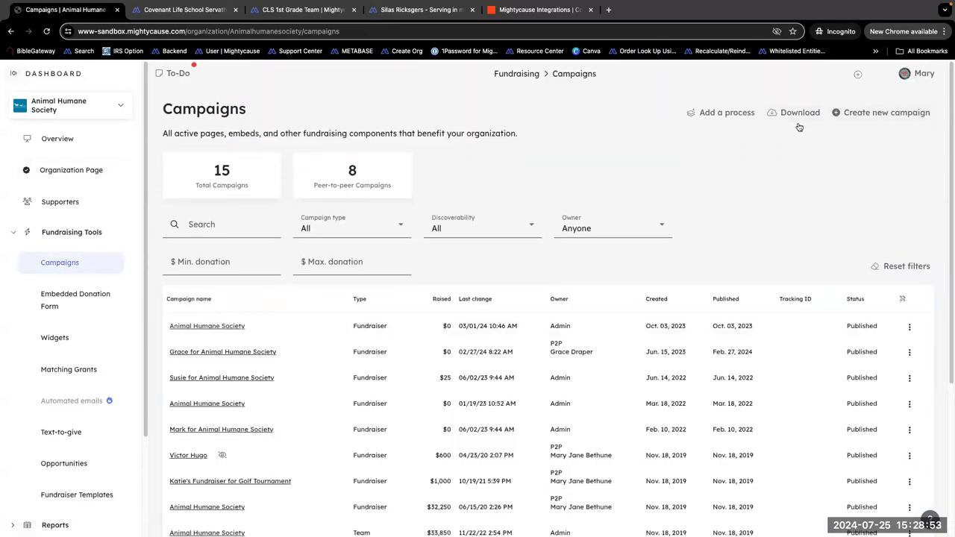
click(359, 229)
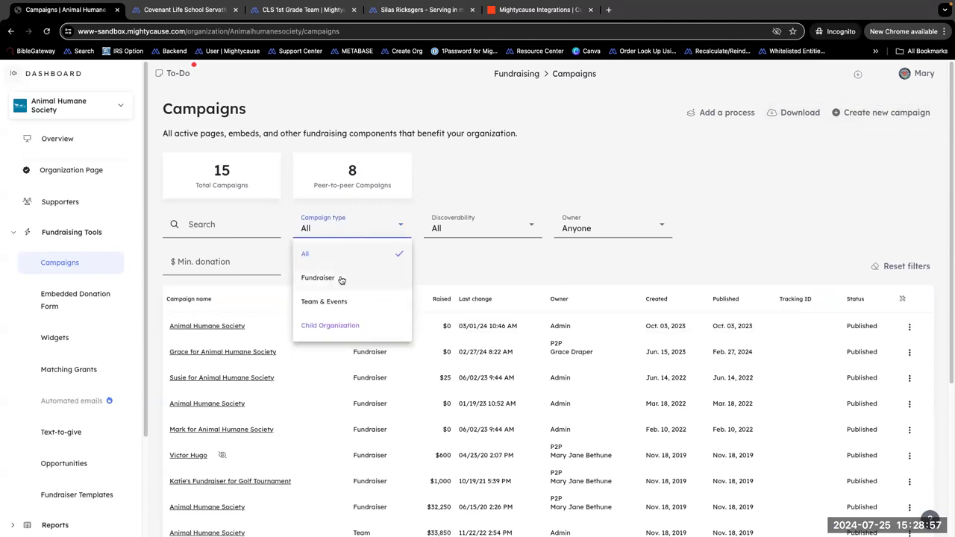
click(600, 234)
click(601, 235)
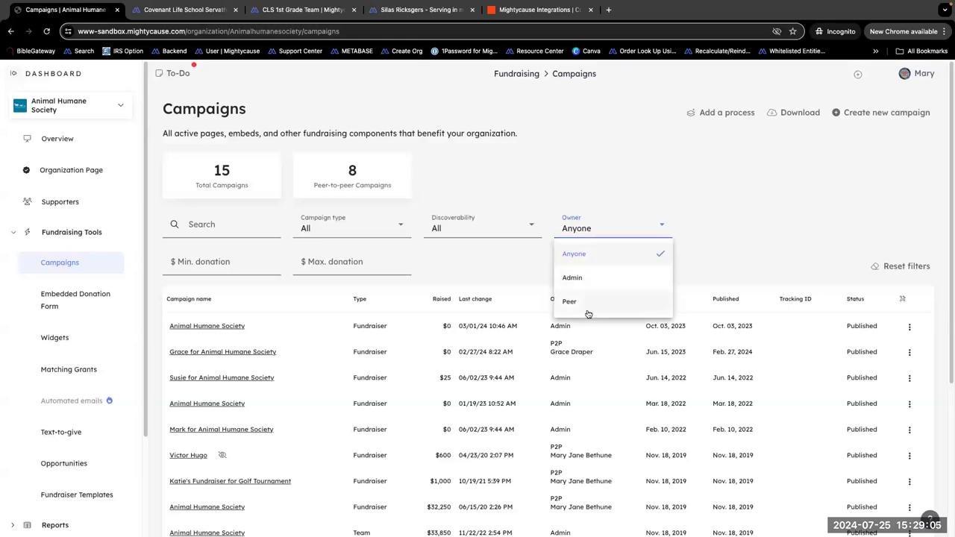
click(505, 269)
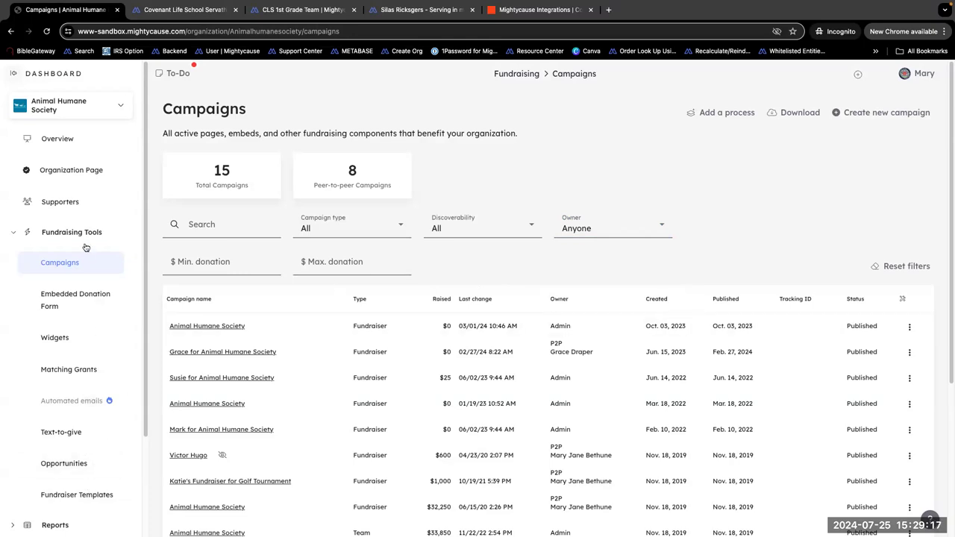
Review the Opportunities list, and return to the organization page with edit mode turned off.
click(64, 464)
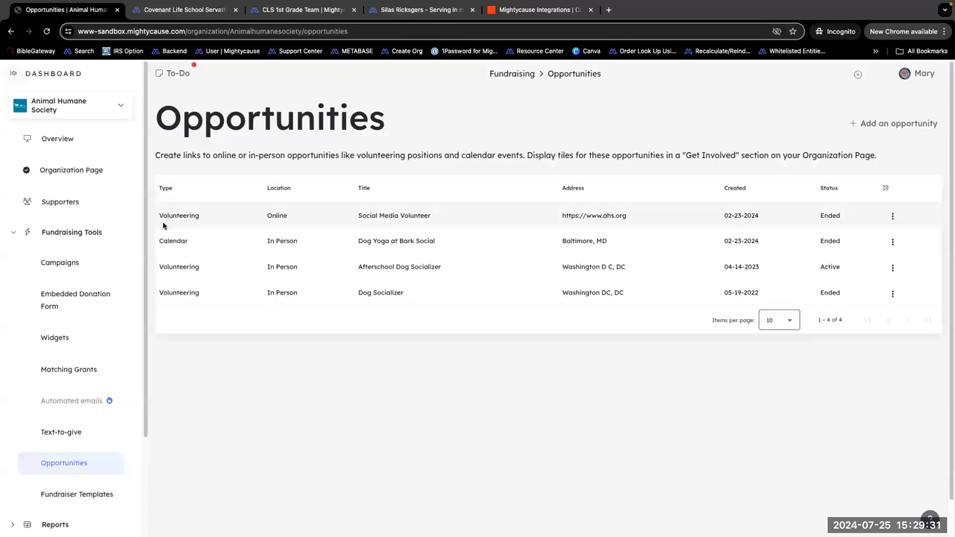
click(71, 170)
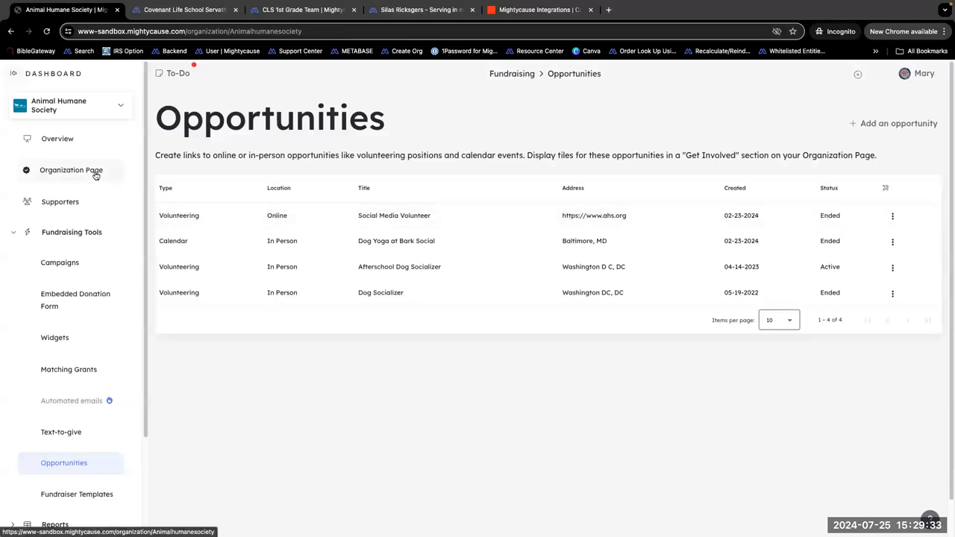
scroll(320, 312, down, 1)
scroll(320, 312, down, 4)
scroll(320, 312, up, 4)
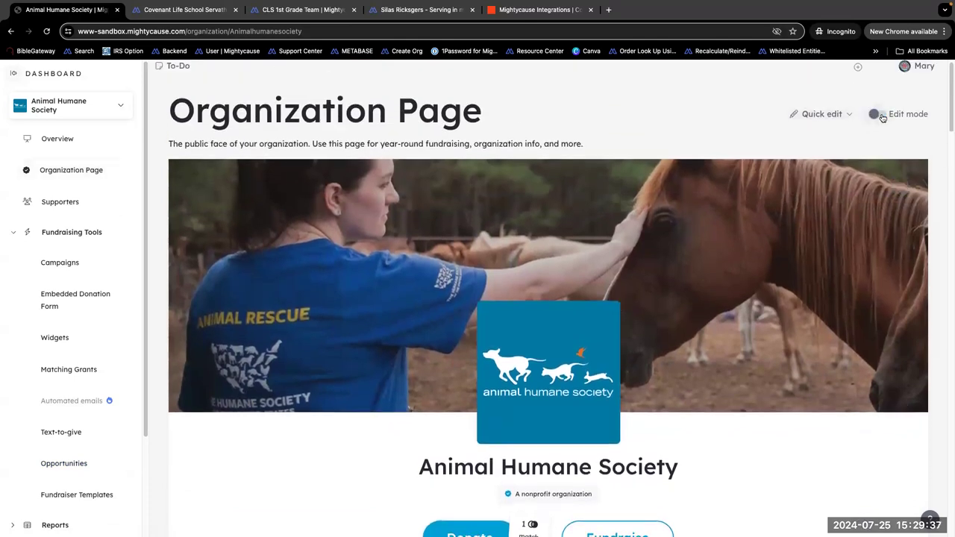
click(880, 115)
Open the details of the Afterschool Dog Socializer opportunity in the organization page's Get Involved section.
scroll(838, 284, down, 3)
scroll(838, 284, down, 8)
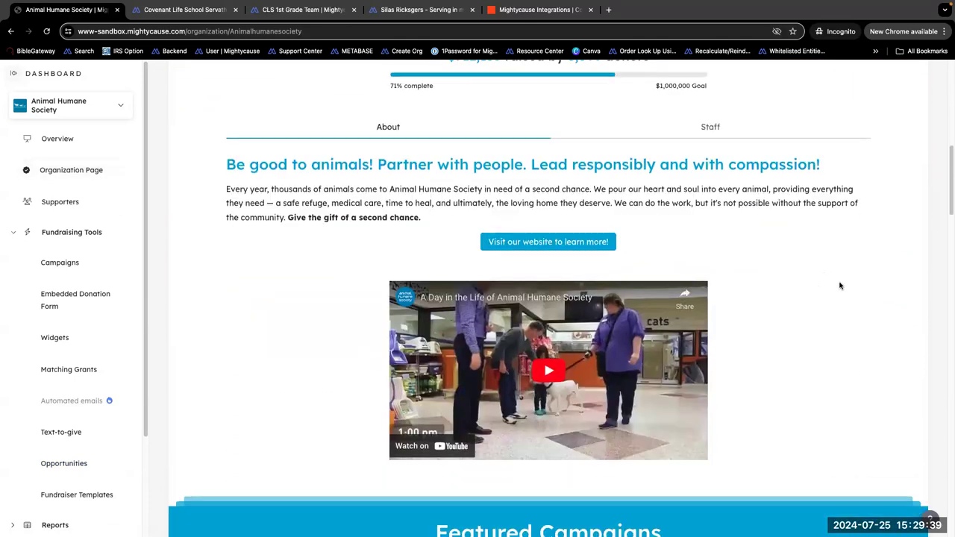
scroll(839, 284, down, 9)
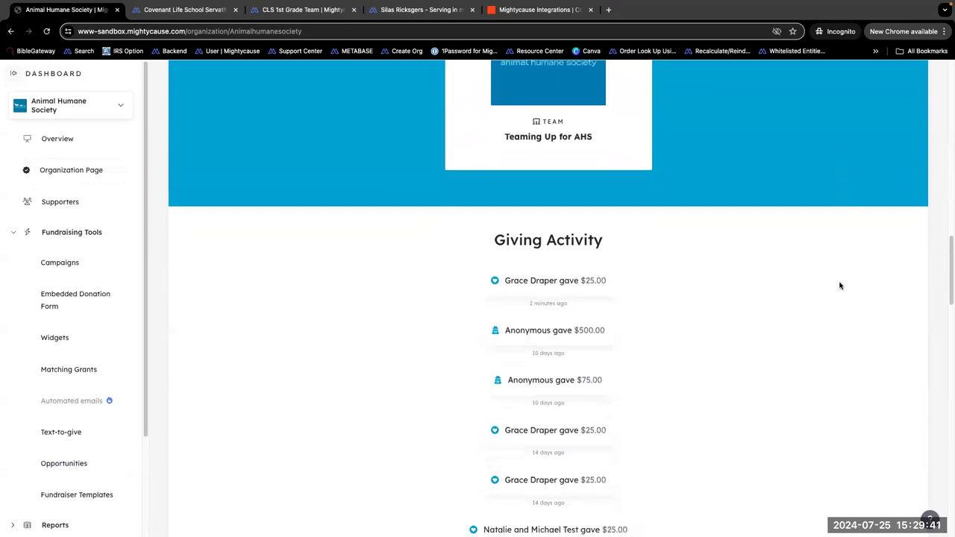
scroll(838, 284, down, 9)
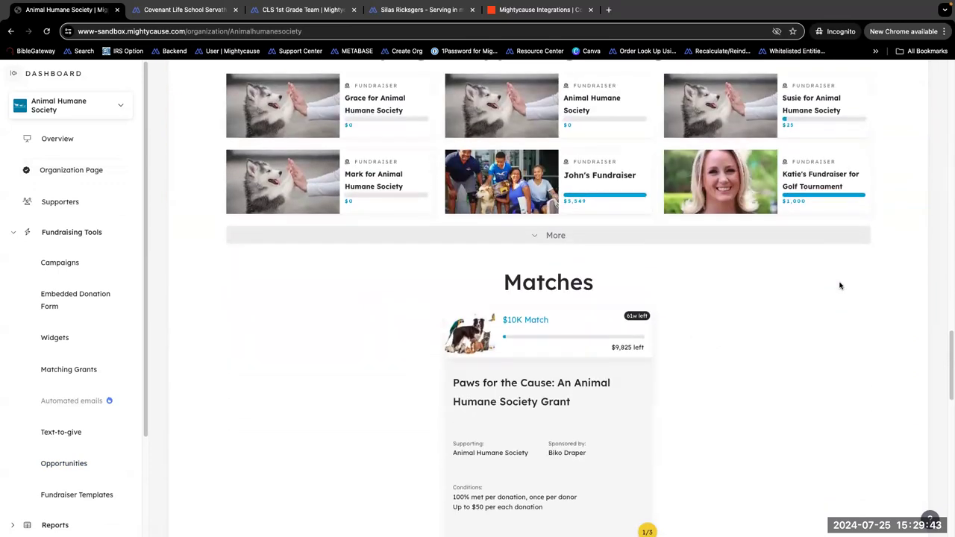
scroll(836, 268, down, 1)
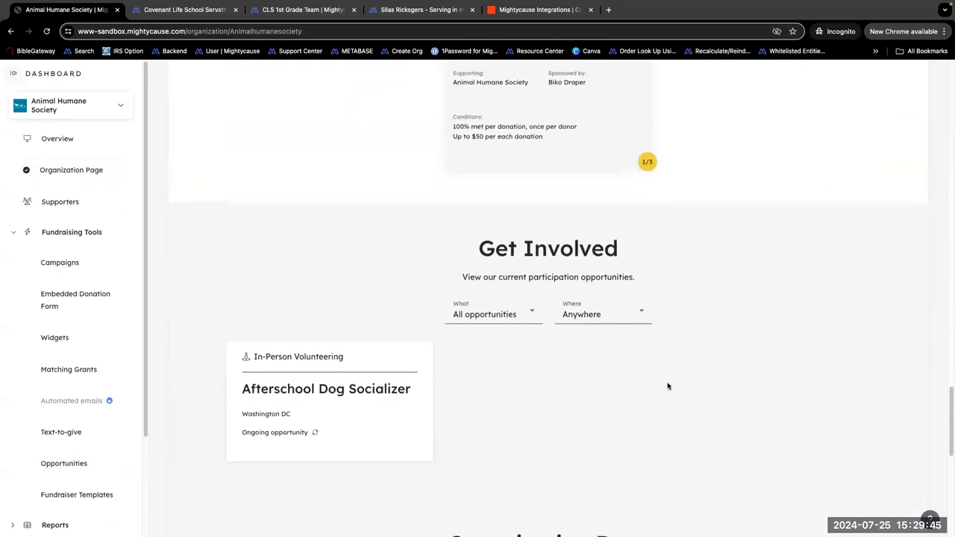
click(396, 447)
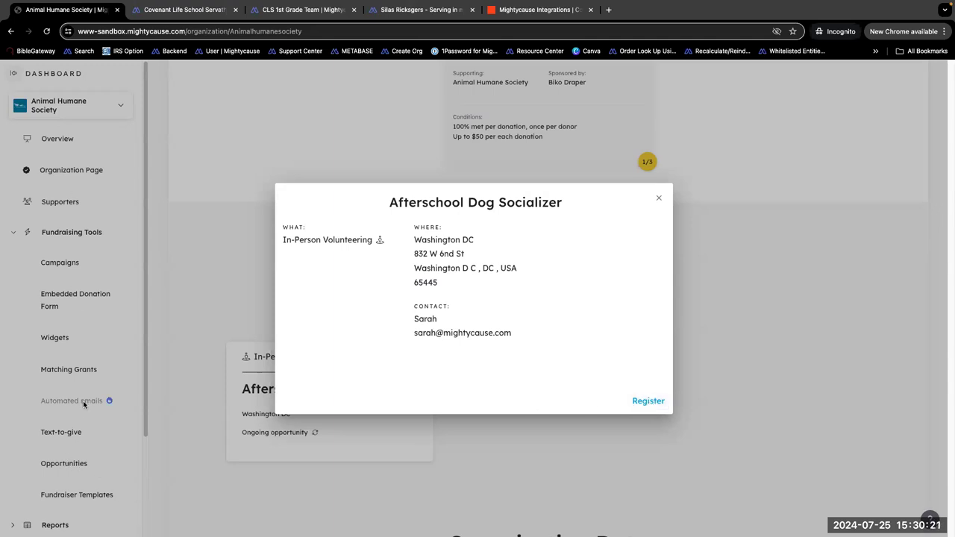
Return to the Opportunities list and review the actions available for the Social Media Volunteer opportunity.
click(66, 464)
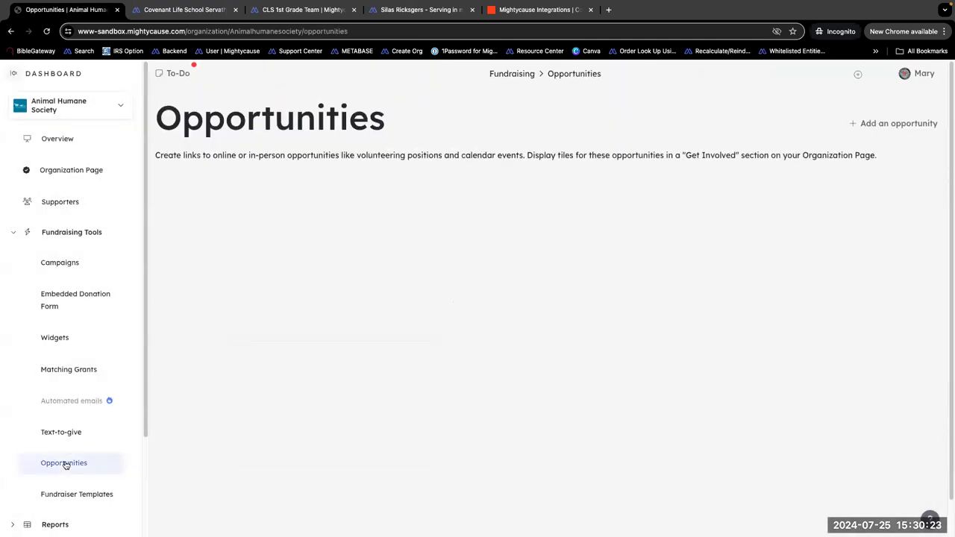
click(892, 216)
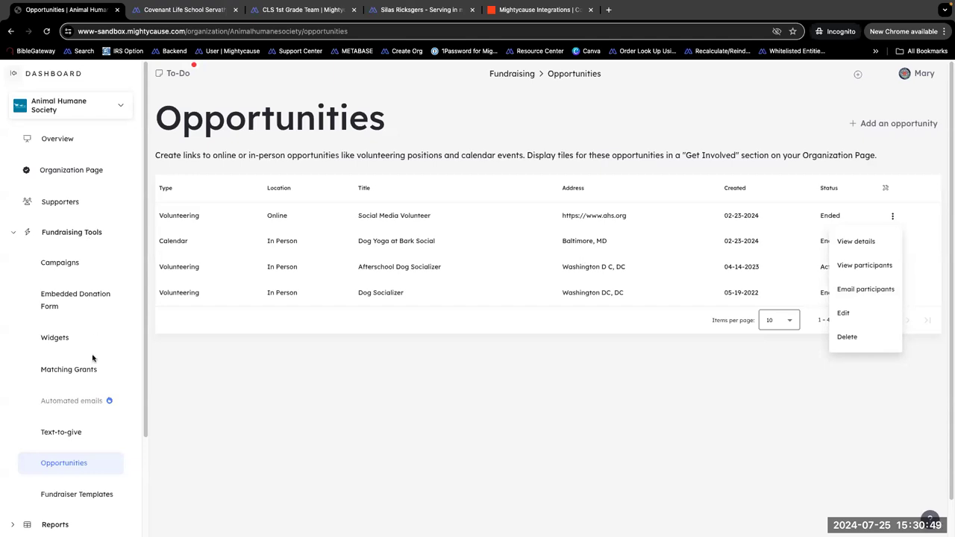
click(73, 403)
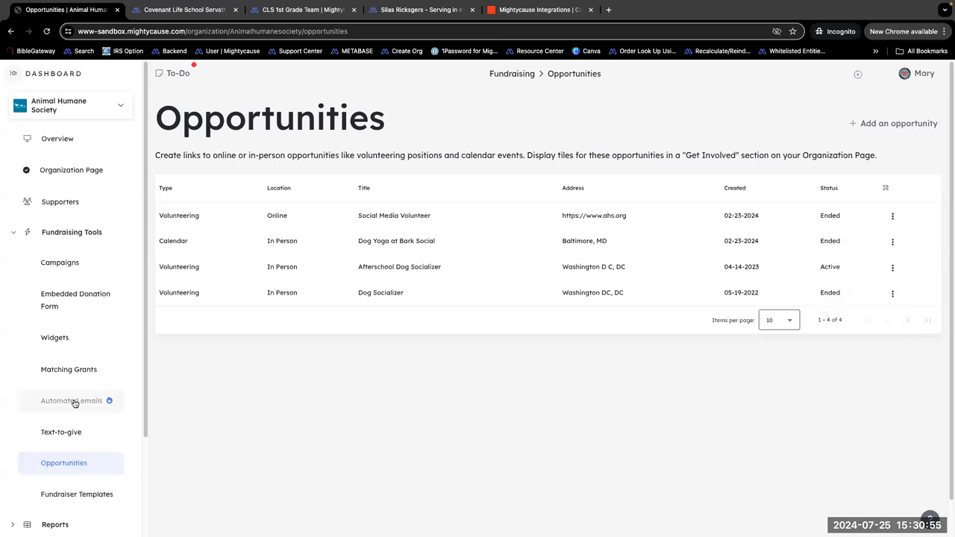
Review the Automated Emails list and open the content of the Peer-to-peer Creation Message.
click(75, 402)
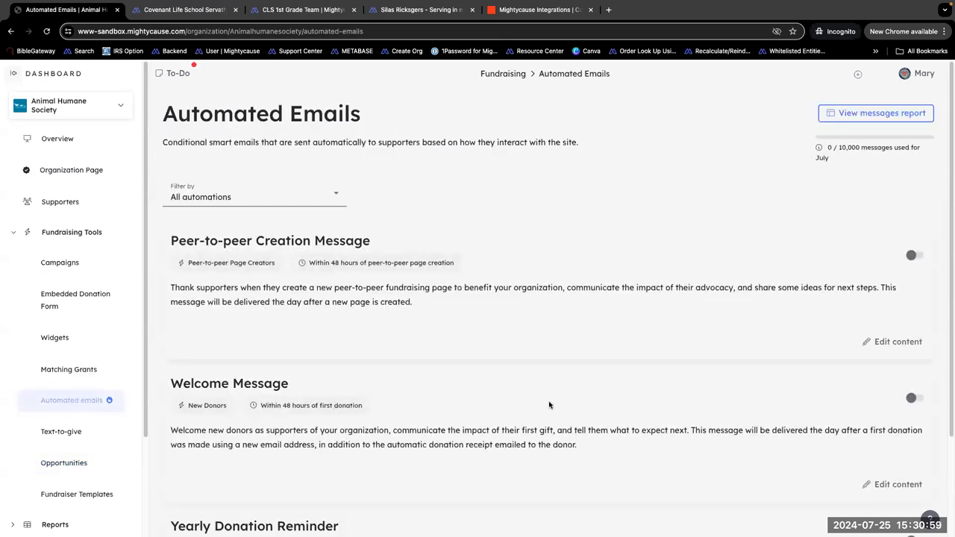
scroll(550, 400, down, 2)
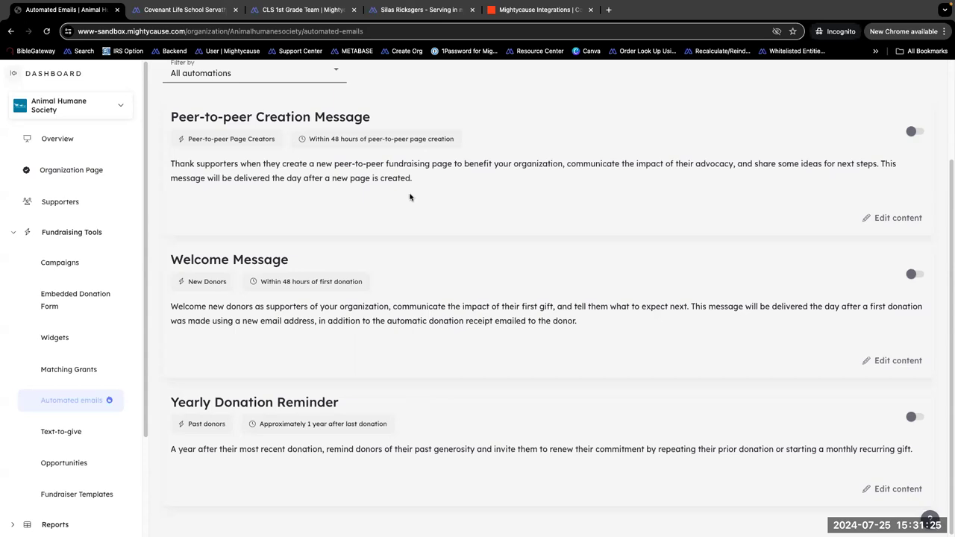
click(915, 216)
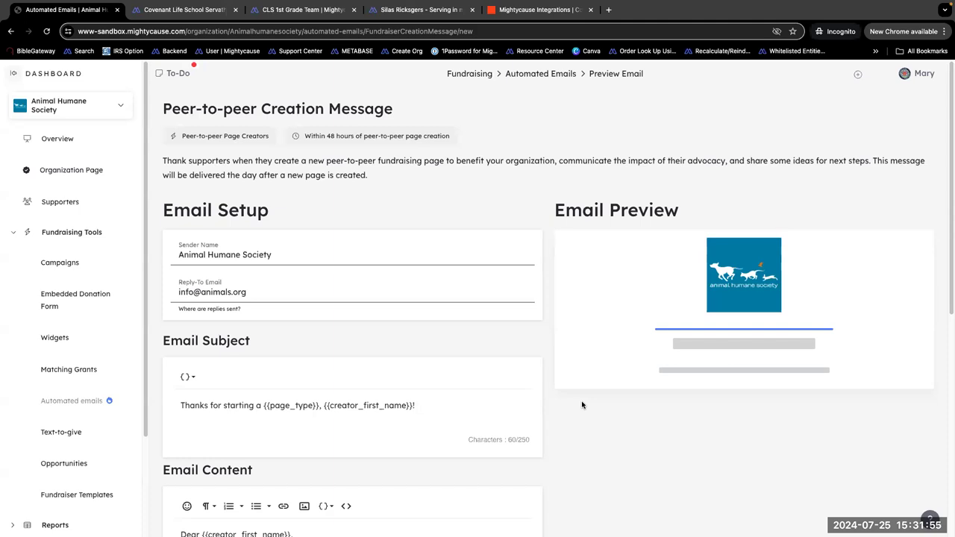
Return to the Automated Emails list and examine the Welcome Message and Yearly Donation Reminder descriptions.
click(77, 401)
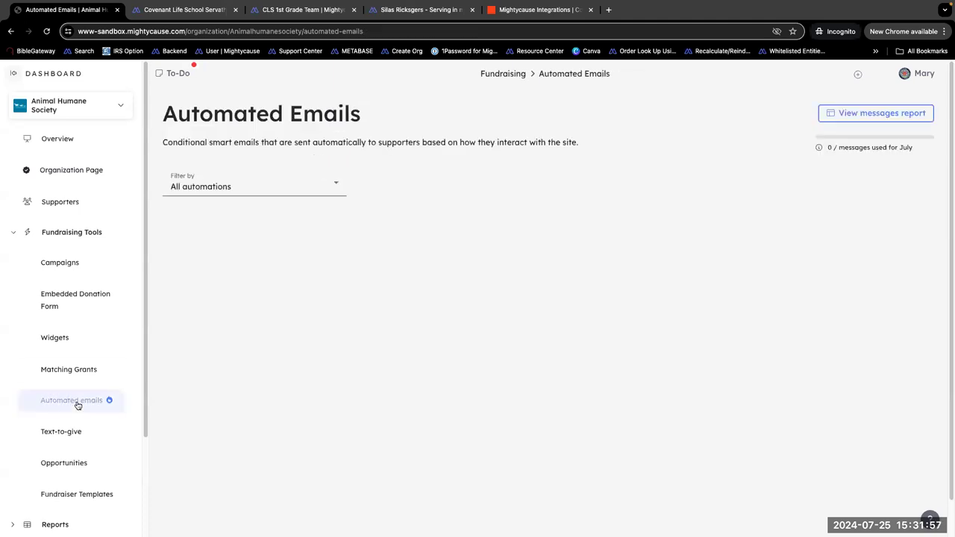
scroll(306, 448, down, 1)
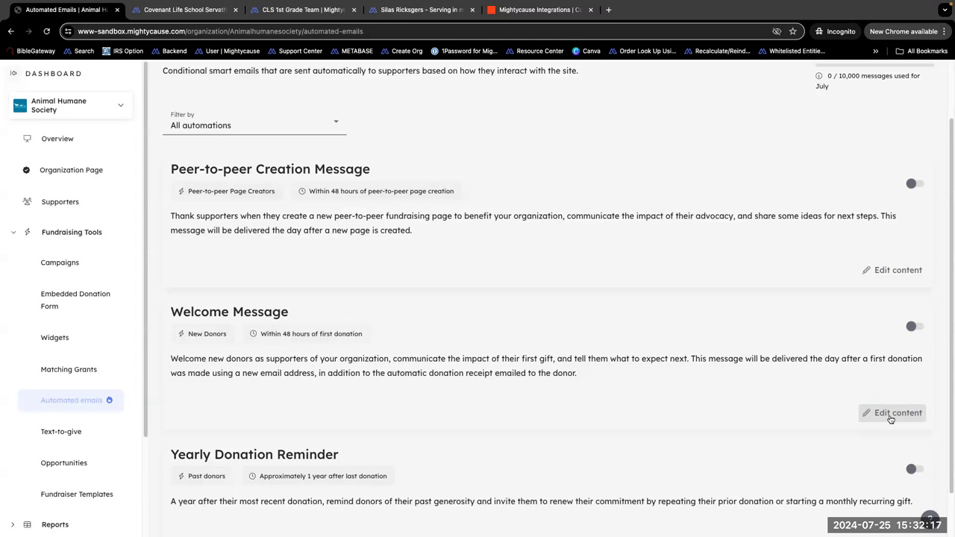
scroll(758, 475, down, 1)
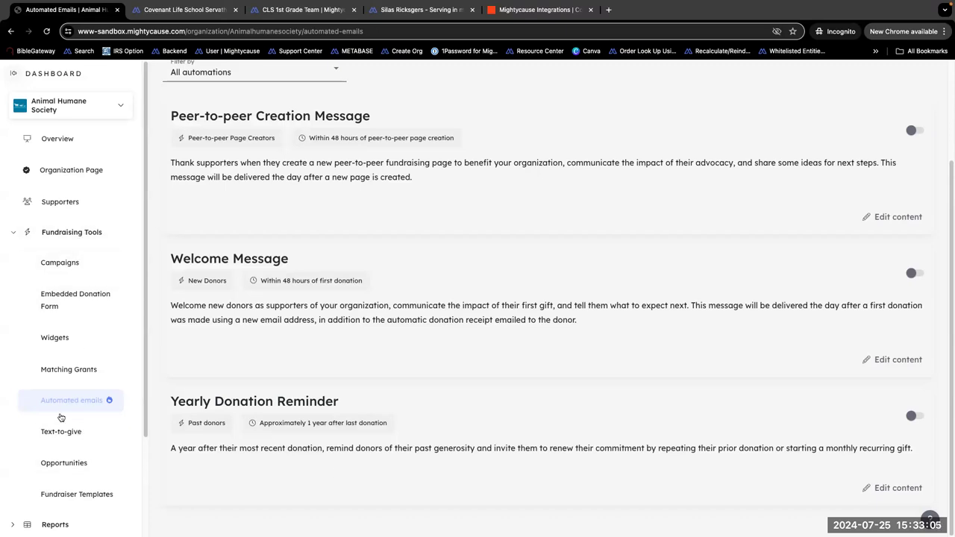
Review the live, upcoming and past Matching Grants, and open the form for creating a new match.
click(71, 368)
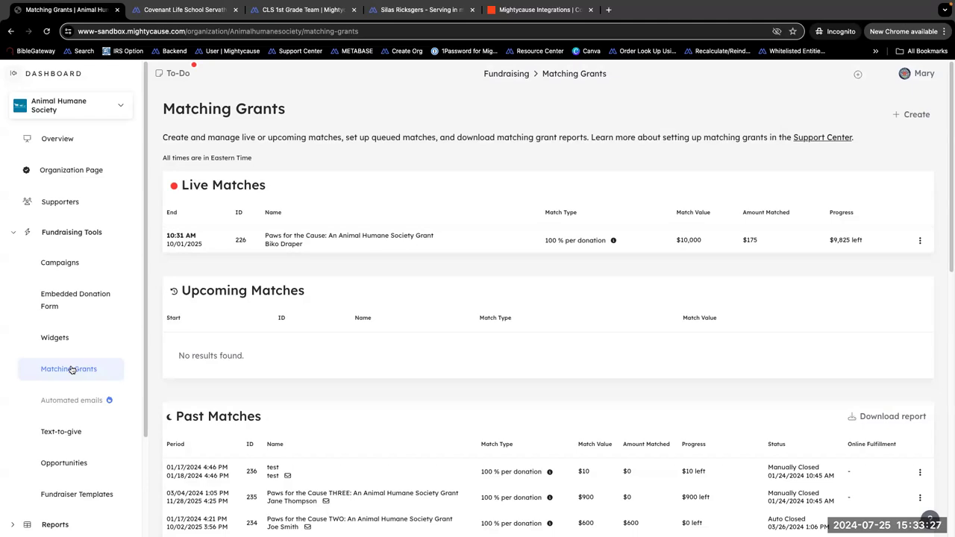
scroll(345, 336, down, 1)
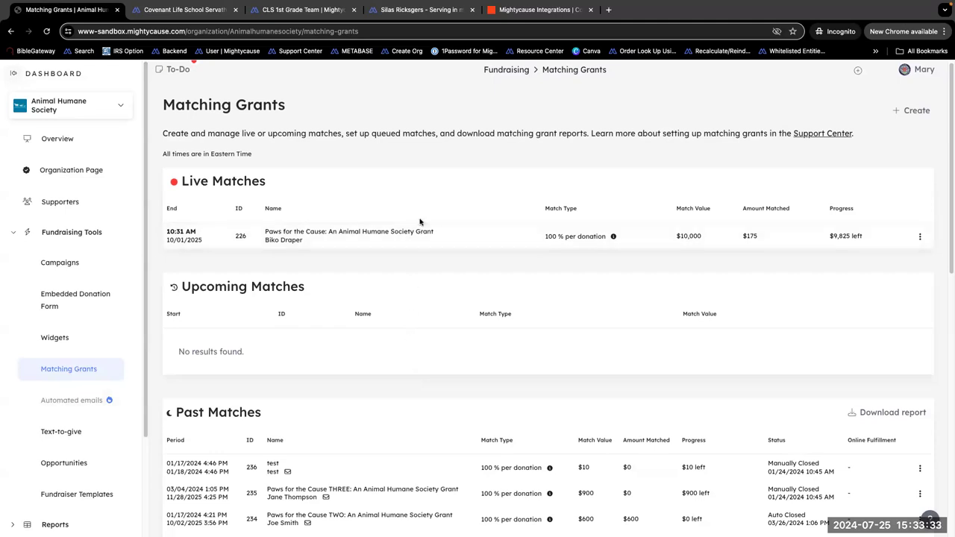
scroll(440, 477, down, 1)
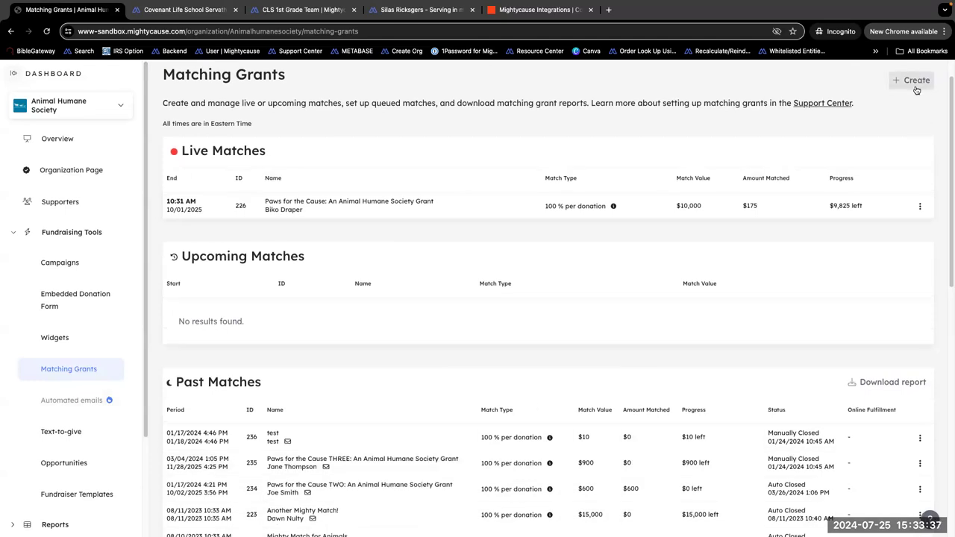
click(911, 77)
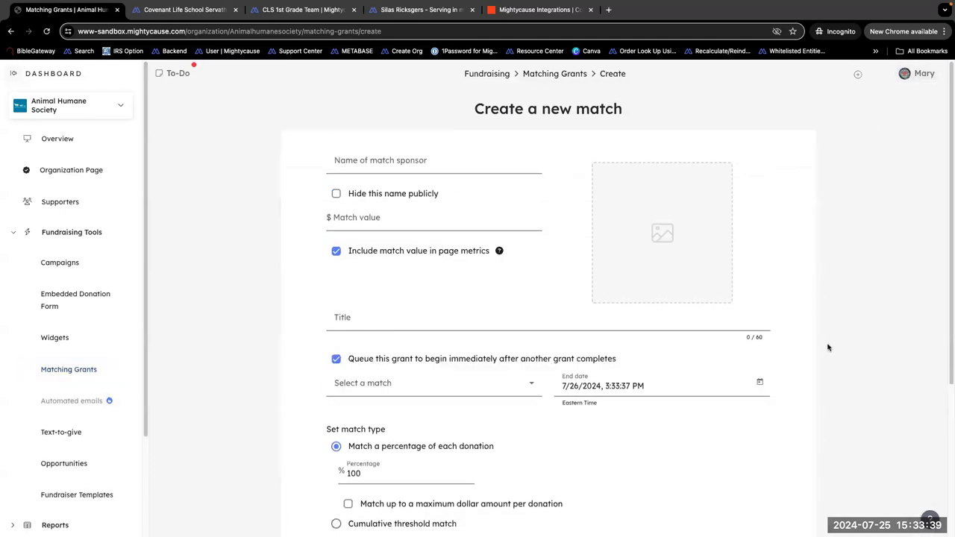
Examine the new match form's match types, conditions and the existing grants available for queueing.
scroll(805, 336, down, 1)
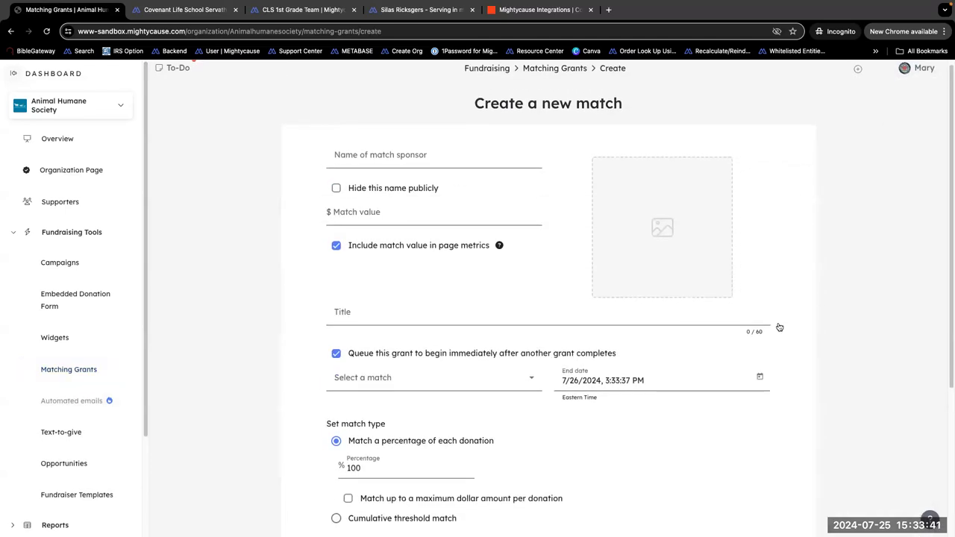
scroll(402, 255, down, 2)
scroll(402, 254, down, 5)
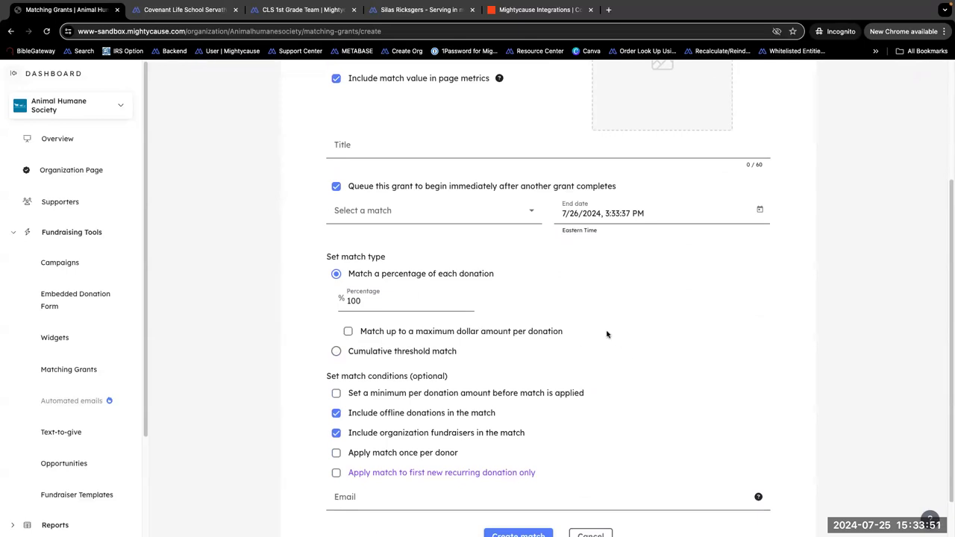
click(531, 214)
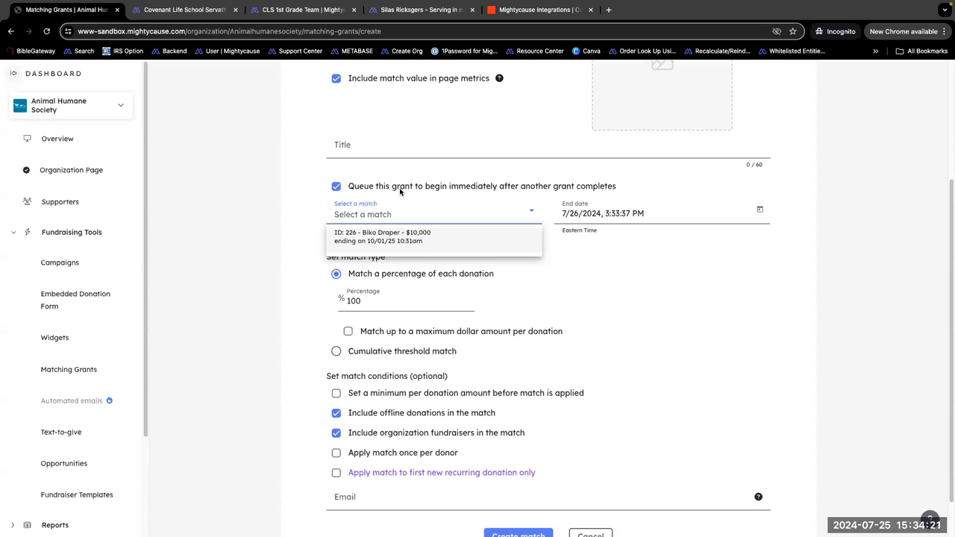
click(337, 188)
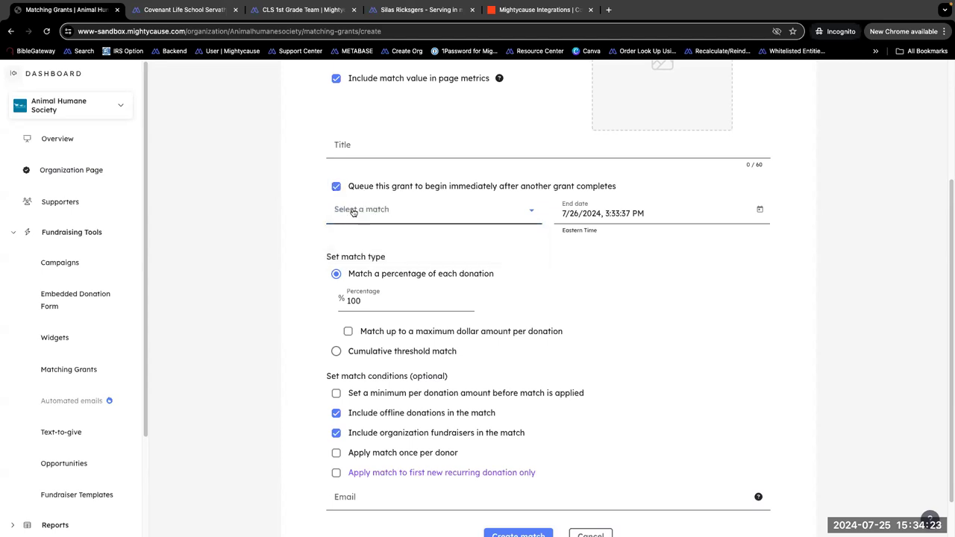
click(354, 212)
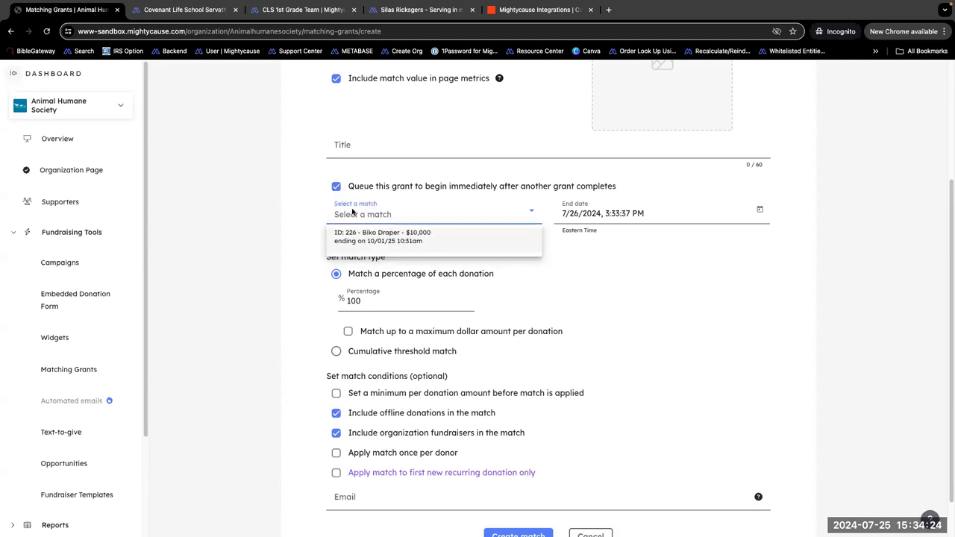
click(533, 213)
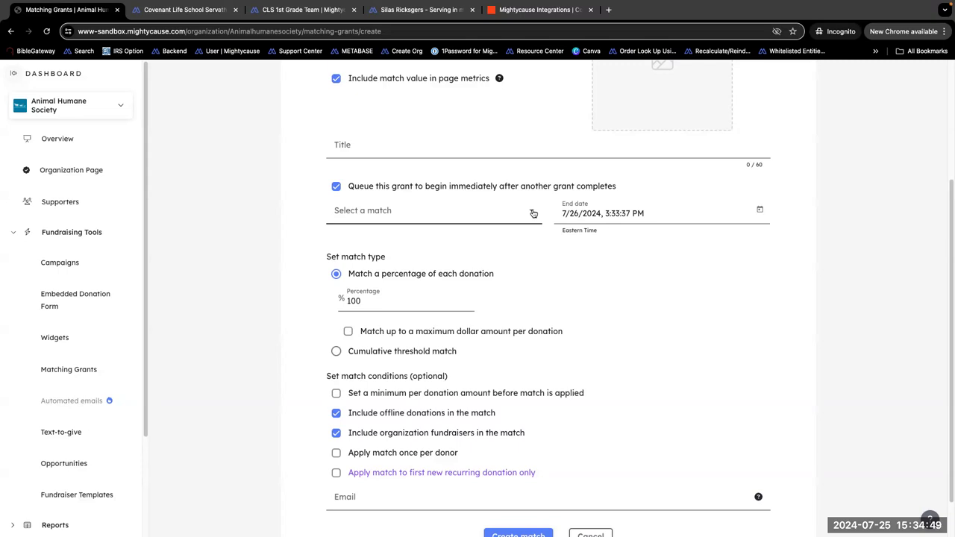
Open the organization page and examine the Paws for the Cause grant in its Matches section.
click(62, 173)
scroll(524, 419, down, 3)
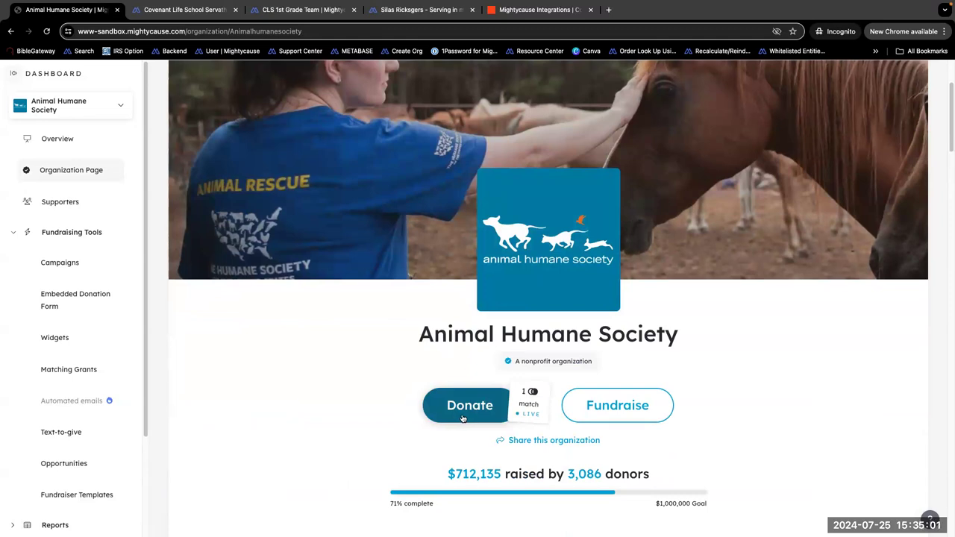
scroll(460, 420, down, 1)
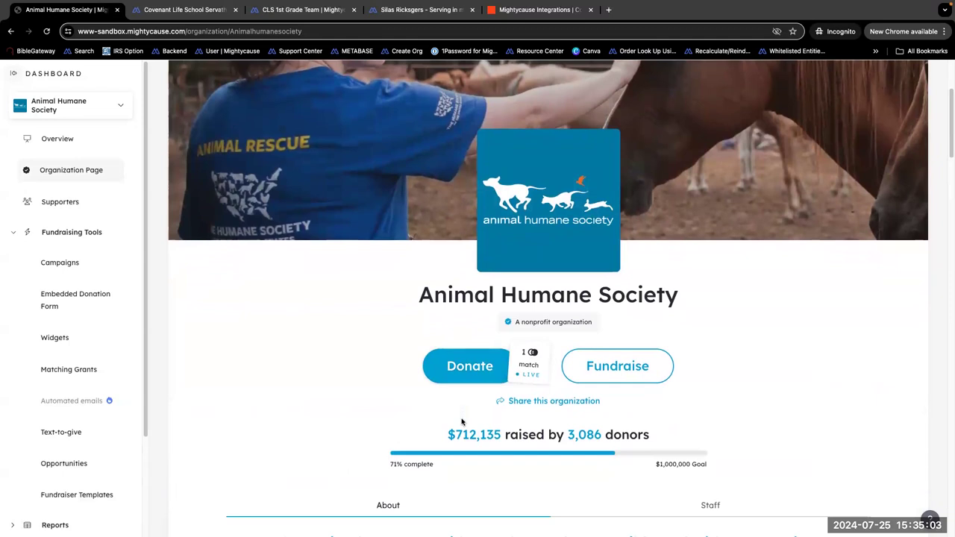
scroll(461, 421, down, 10)
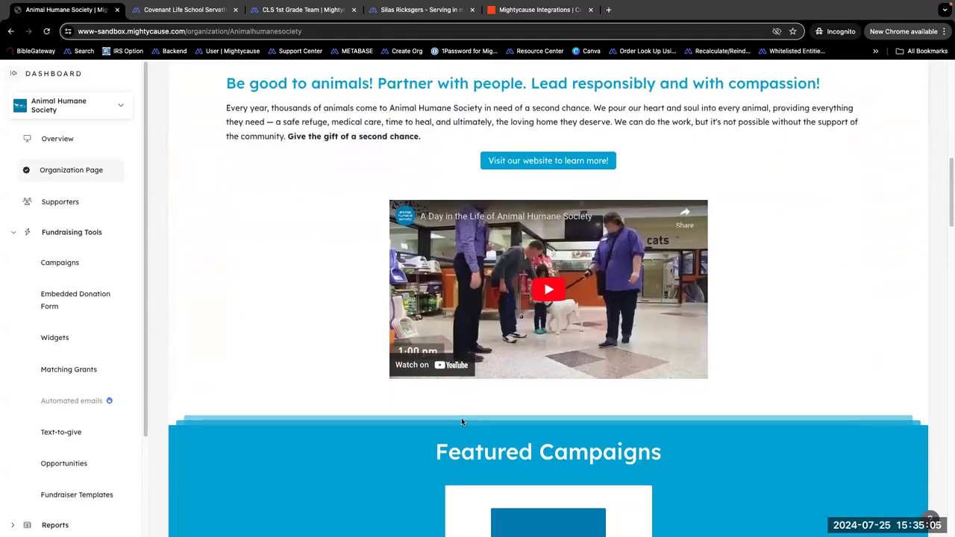
scroll(461, 422, down, 15)
scroll(466, 417, down, 8)
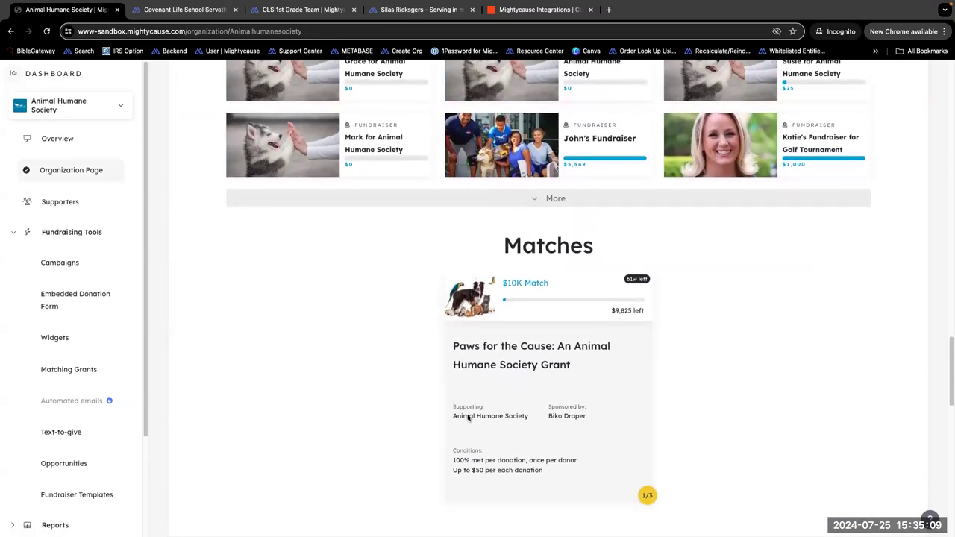
scroll(468, 417, down, 1)
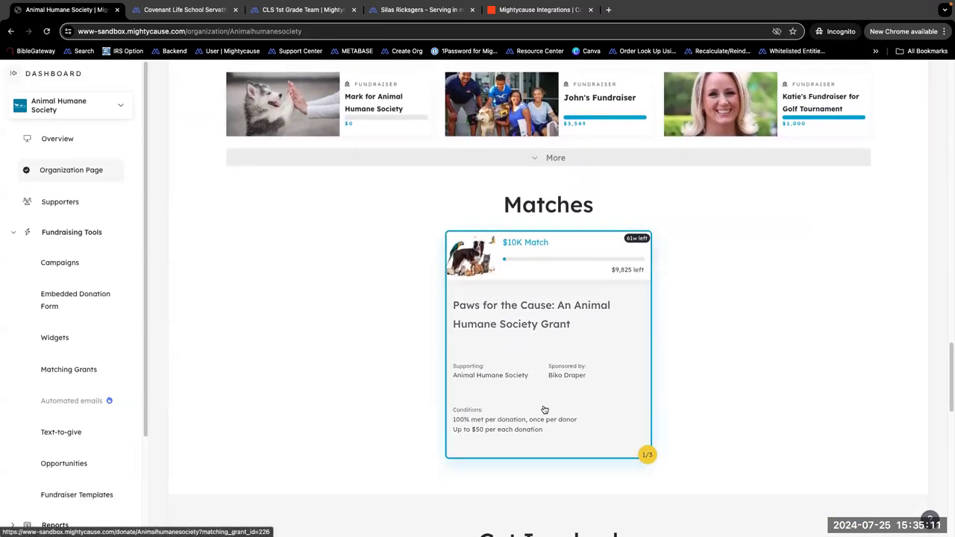
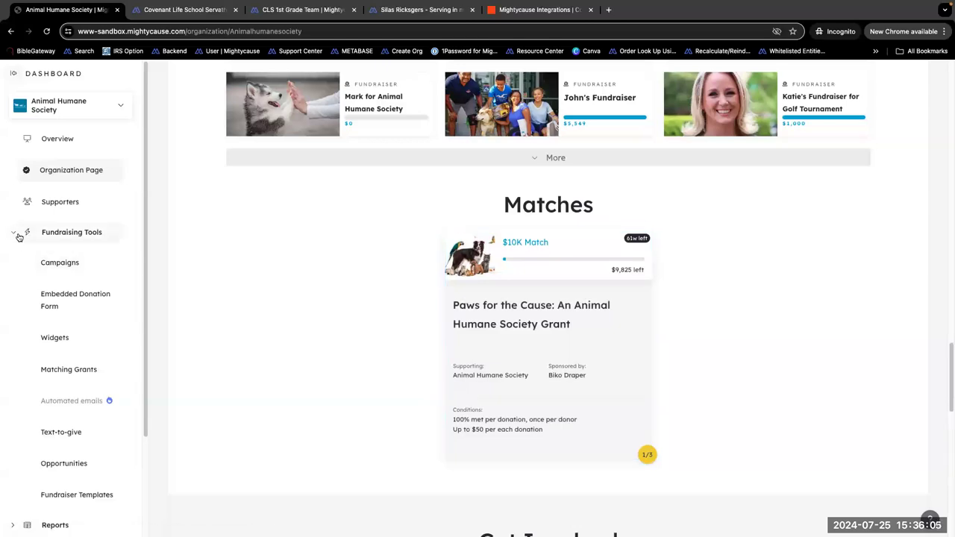
Open the report of all donations, filter its campaign type to View by Giving Event, and check the campaign name options.
click(17, 235)
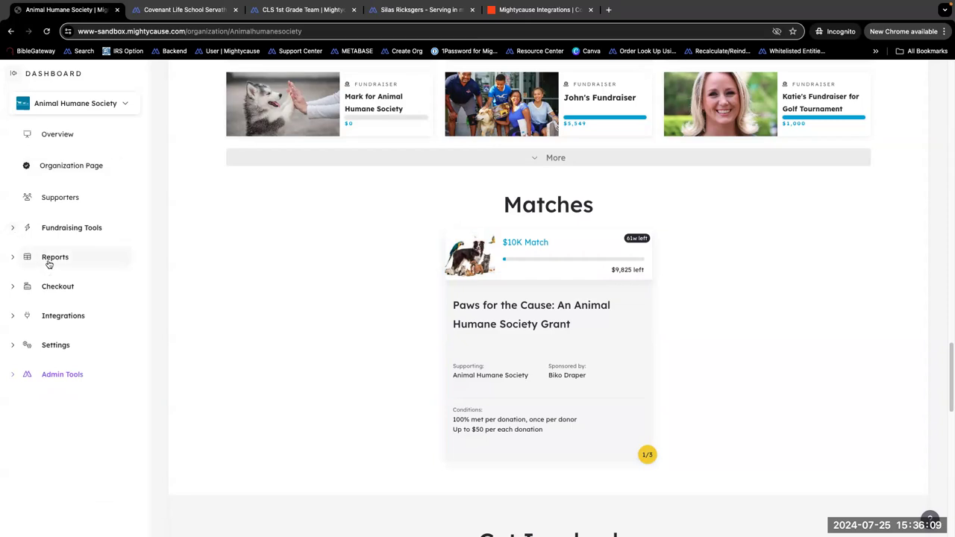
click(49, 261)
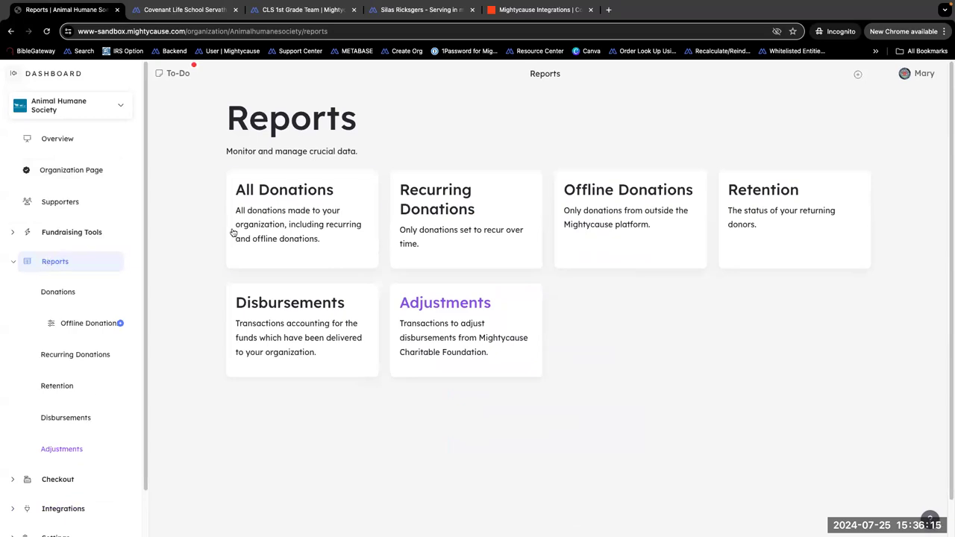
click(286, 241)
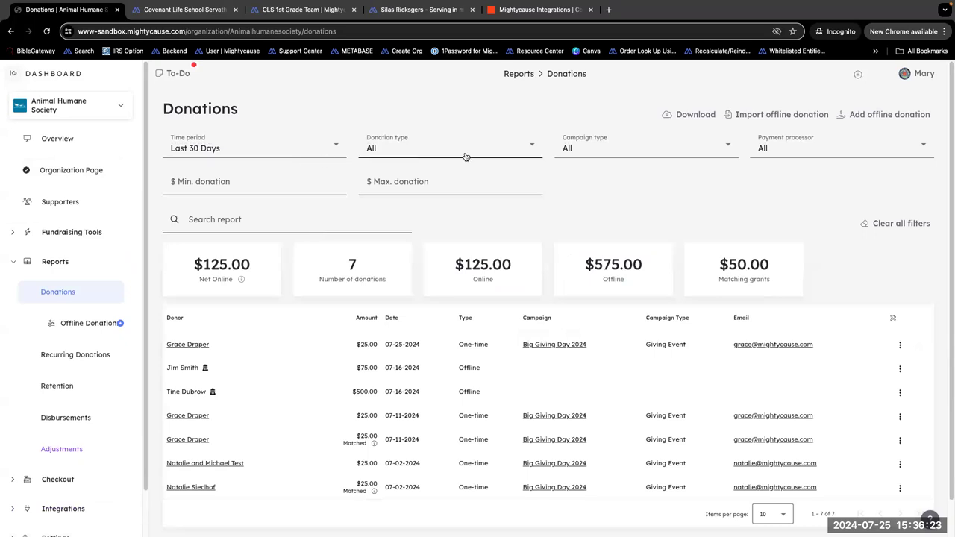
click(626, 157)
click(602, 270)
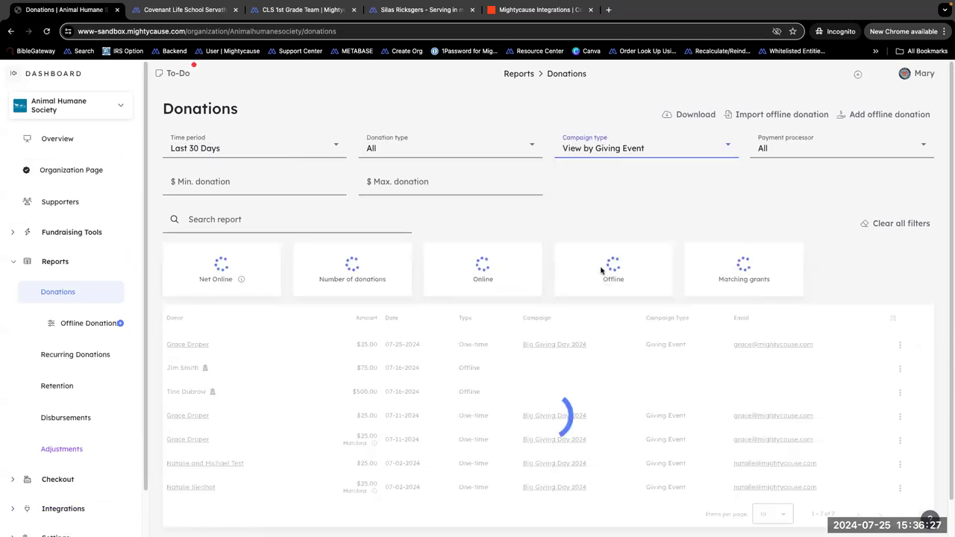
click(654, 193)
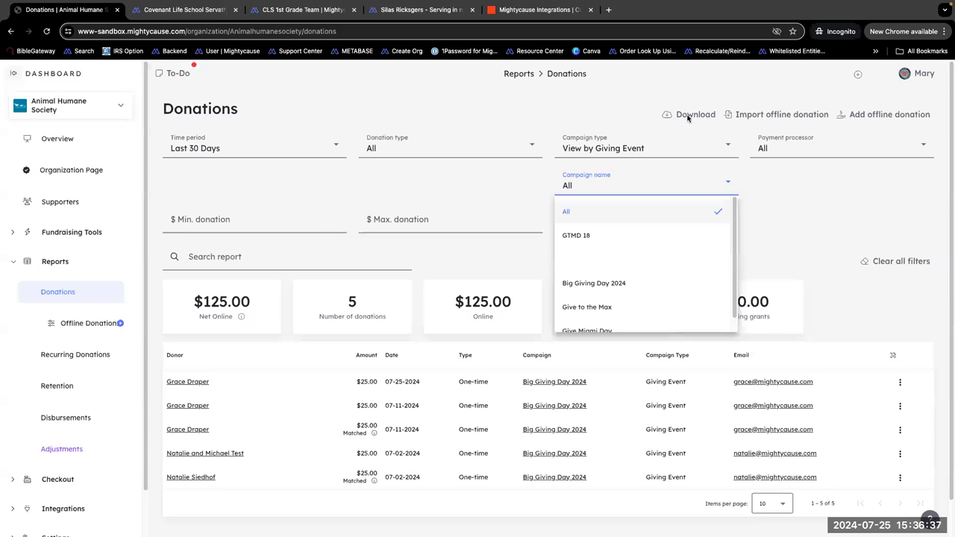
click(822, 221)
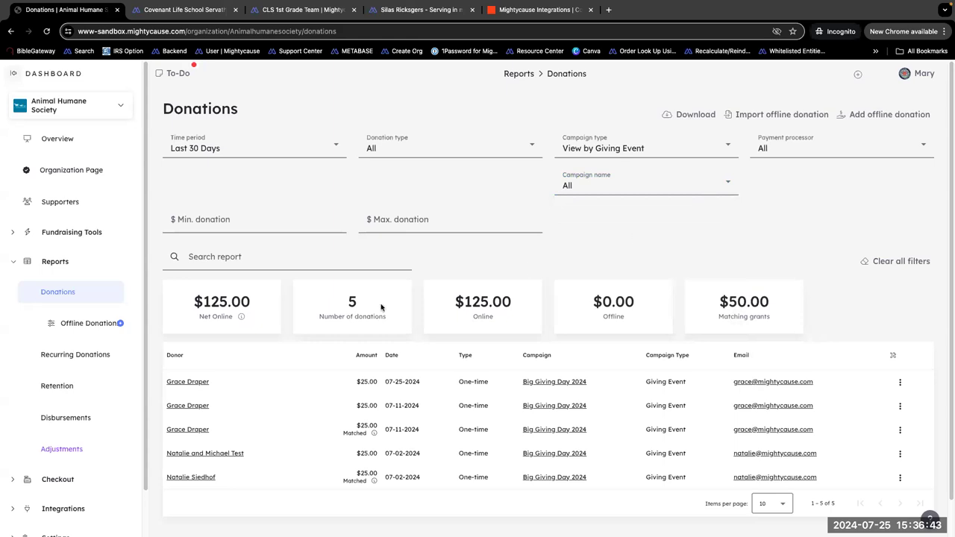
Review the Recurring Donations report, and filter the Retention report by the Retained status.
click(93, 359)
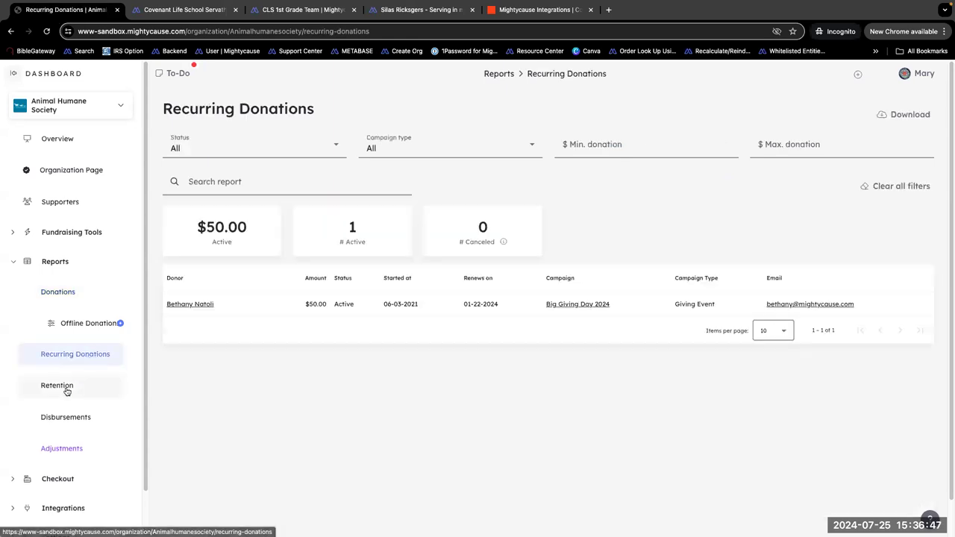
click(66, 389)
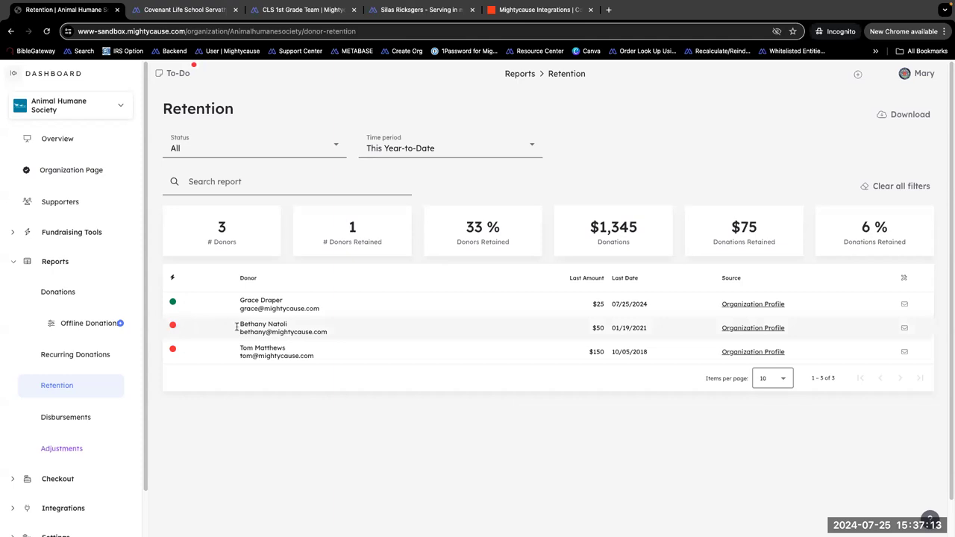
click(332, 149)
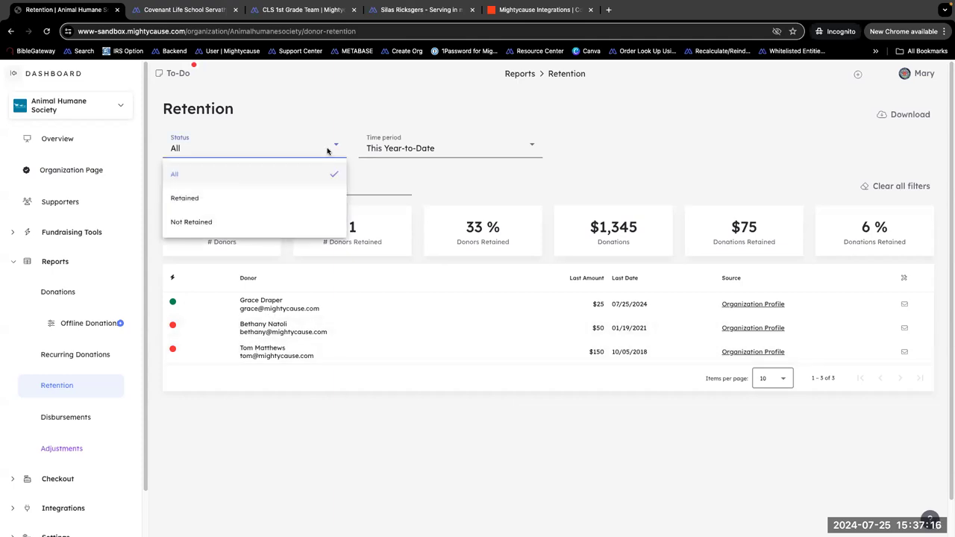
click(260, 203)
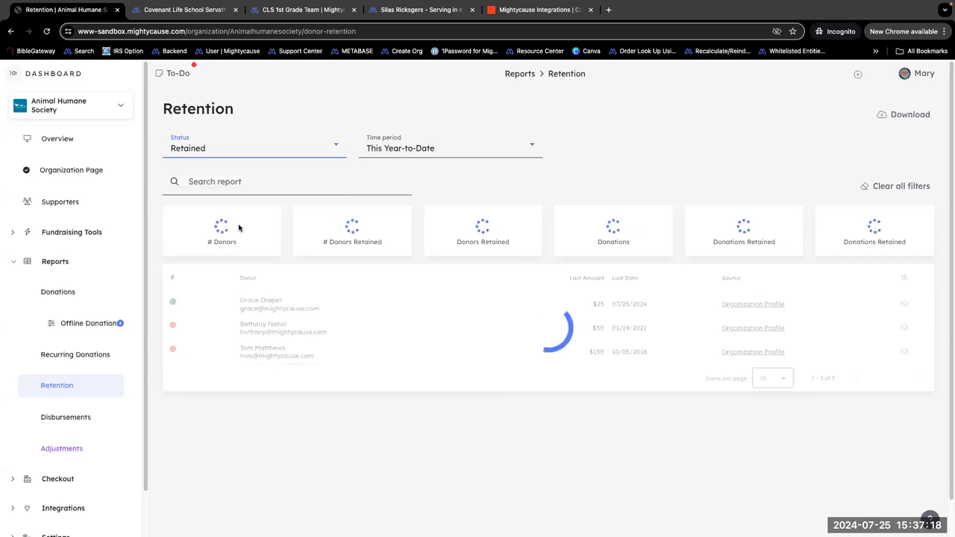
Set the Retention report's time period to Custom Date Range and its status to All.
click(450, 151)
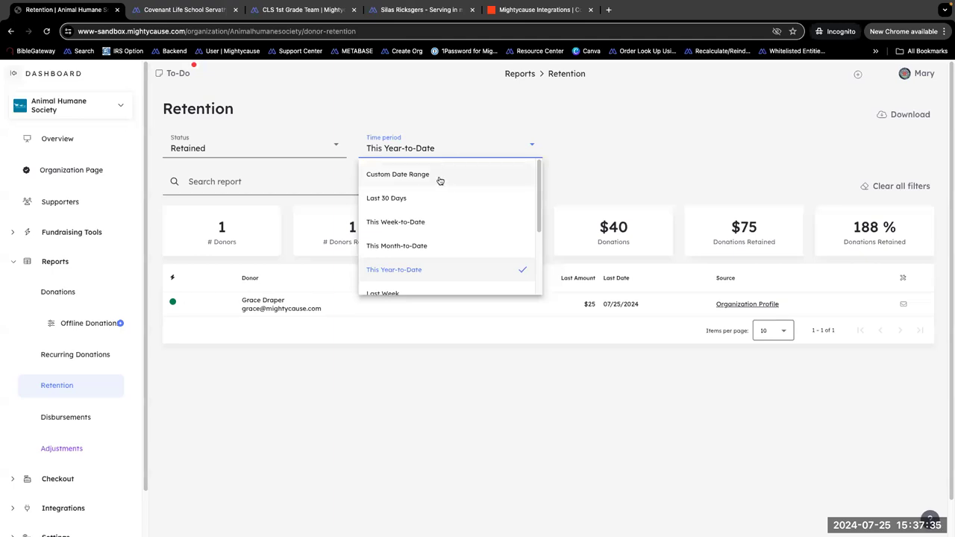
click(440, 181)
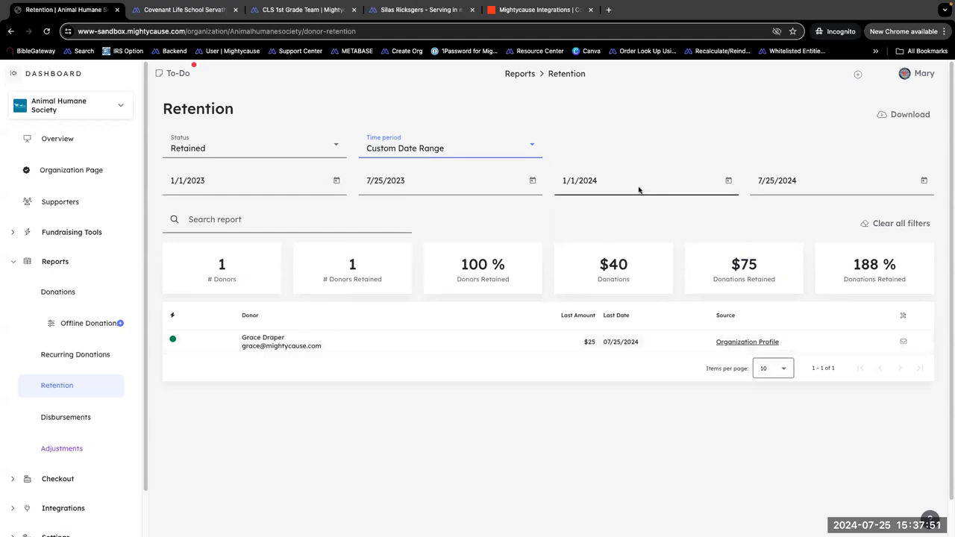
click(328, 148)
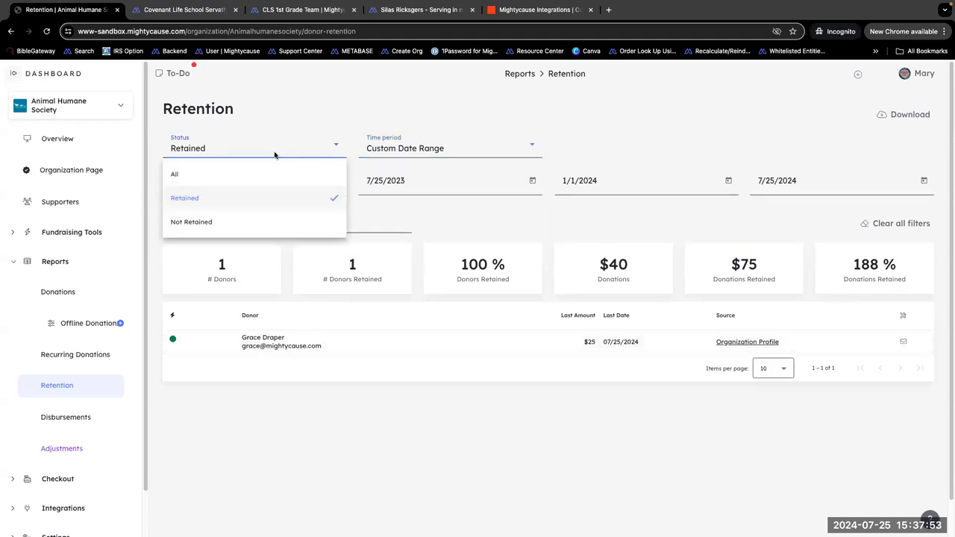
click(258, 173)
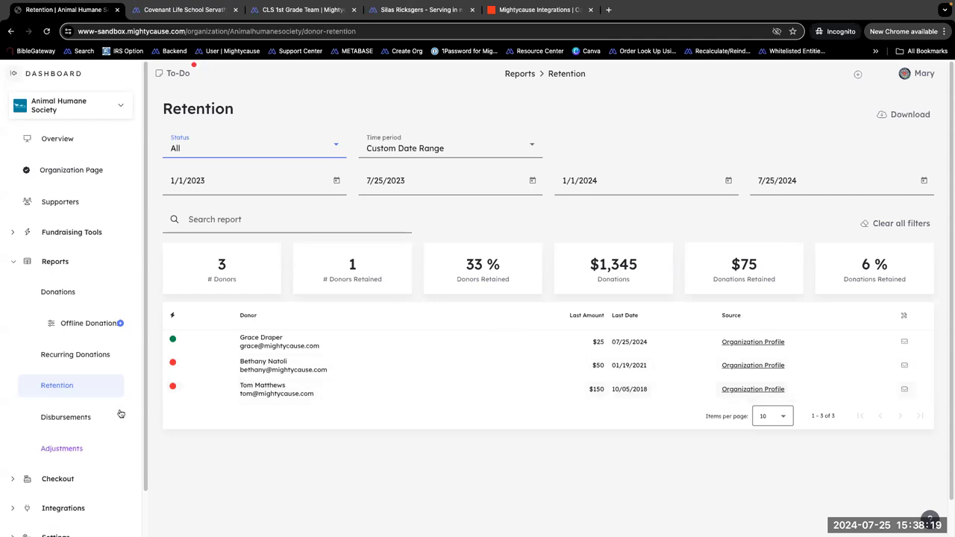
Review the Disbursements report, and return to the Donations report to check its time period options.
click(84, 424)
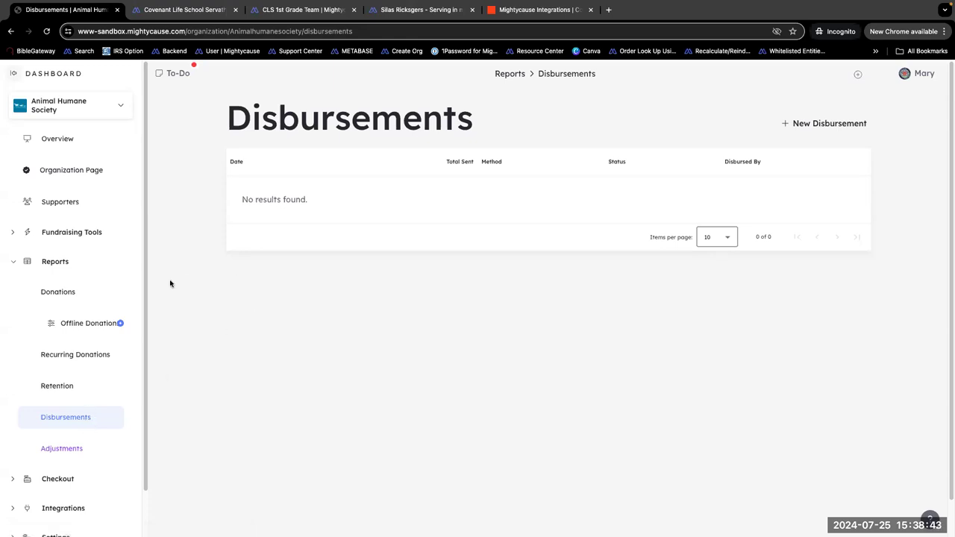
click(66, 293)
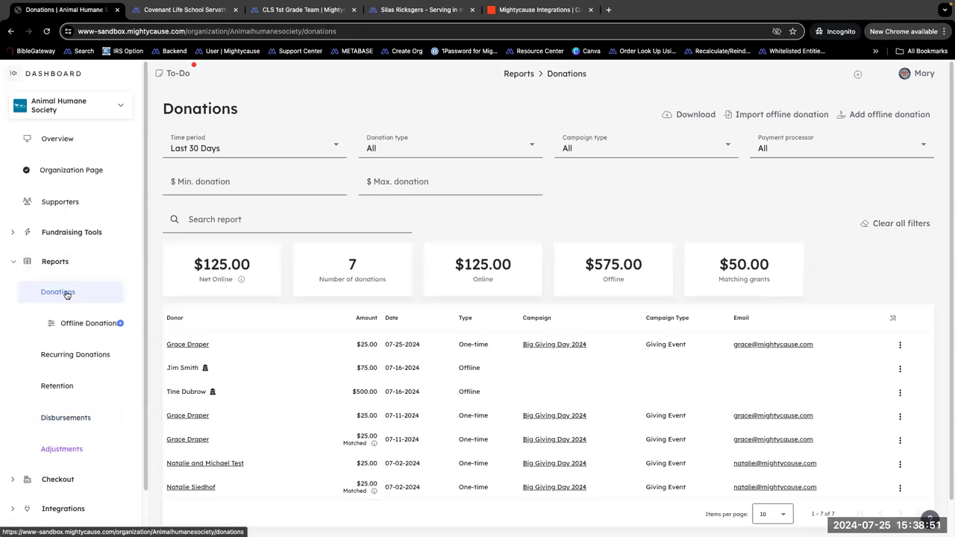
click(66, 295)
click(262, 151)
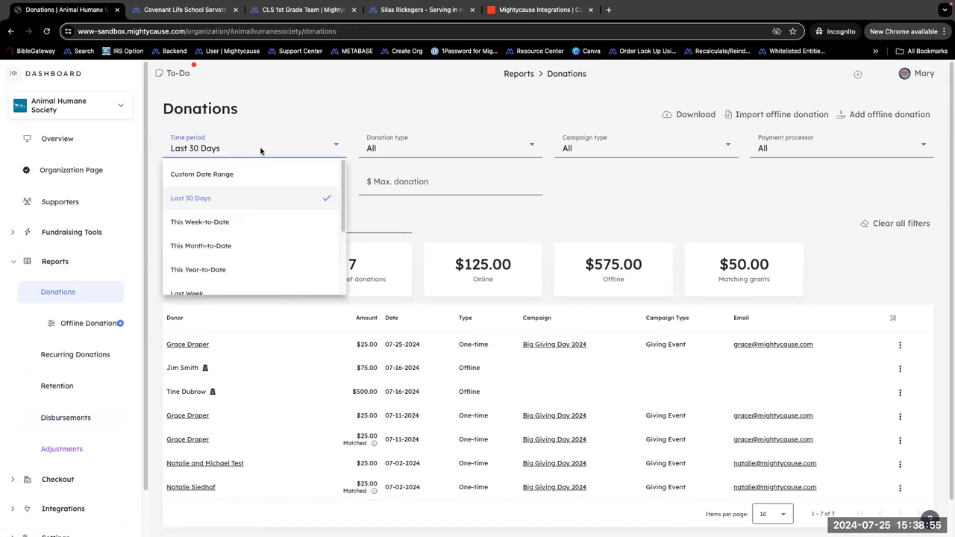
click(281, 113)
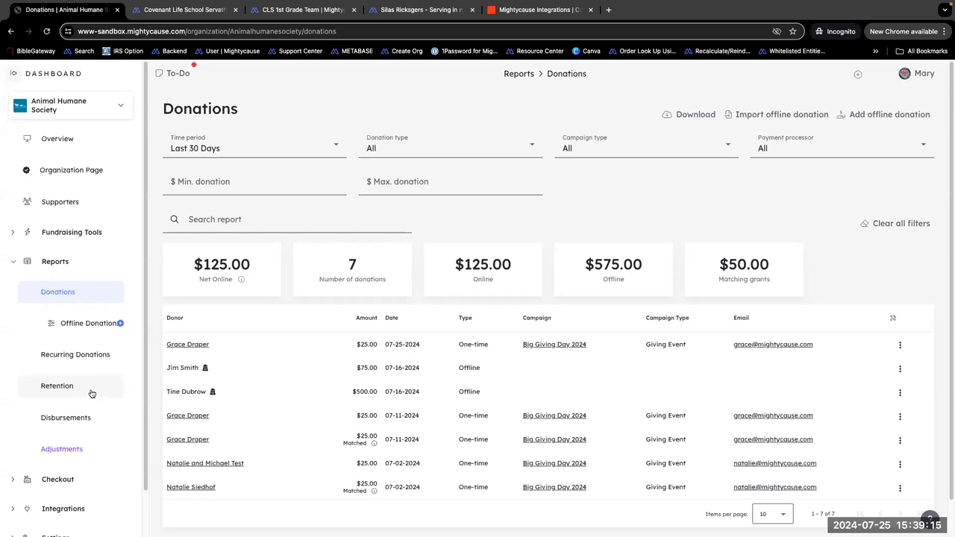
Review the Integrations page and the apps Zapier can pair with Mightycause, and return to the Integrations page.
scroll(92, 392, down, 1)
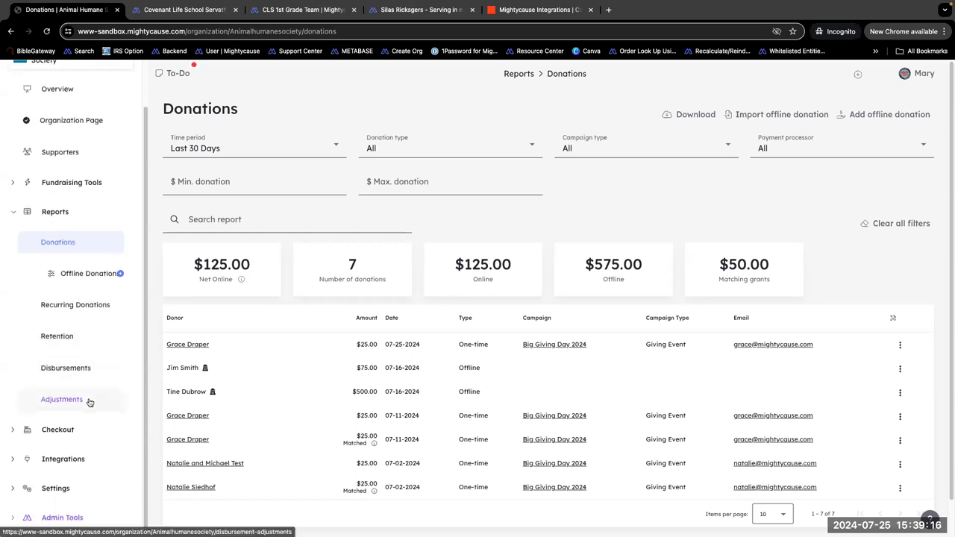
click(93, 464)
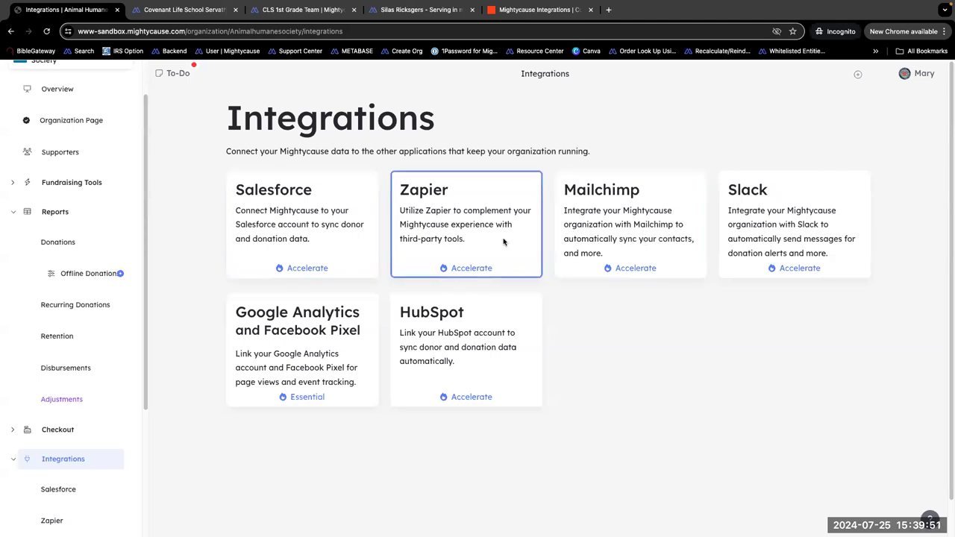
click(522, 10)
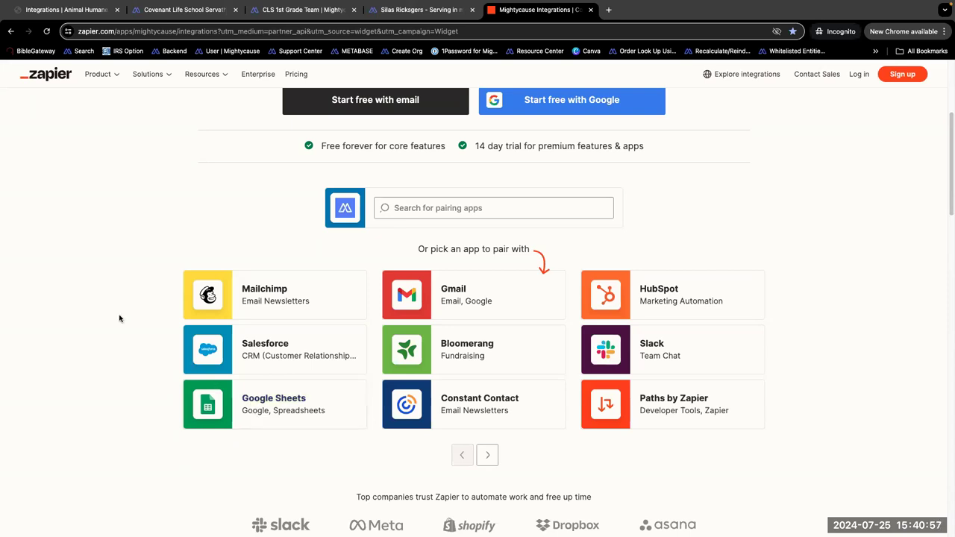
click(54, 14)
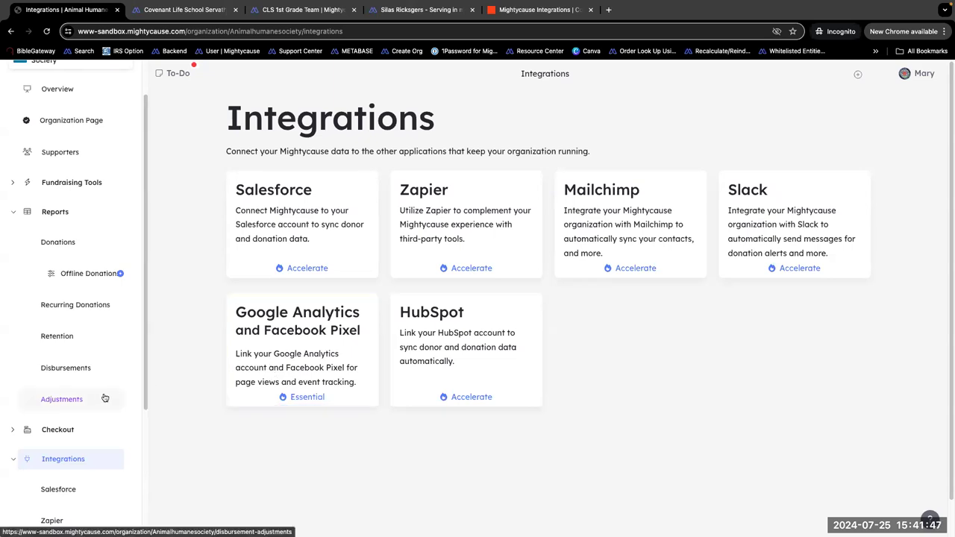
scroll(107, 397, up, 1)
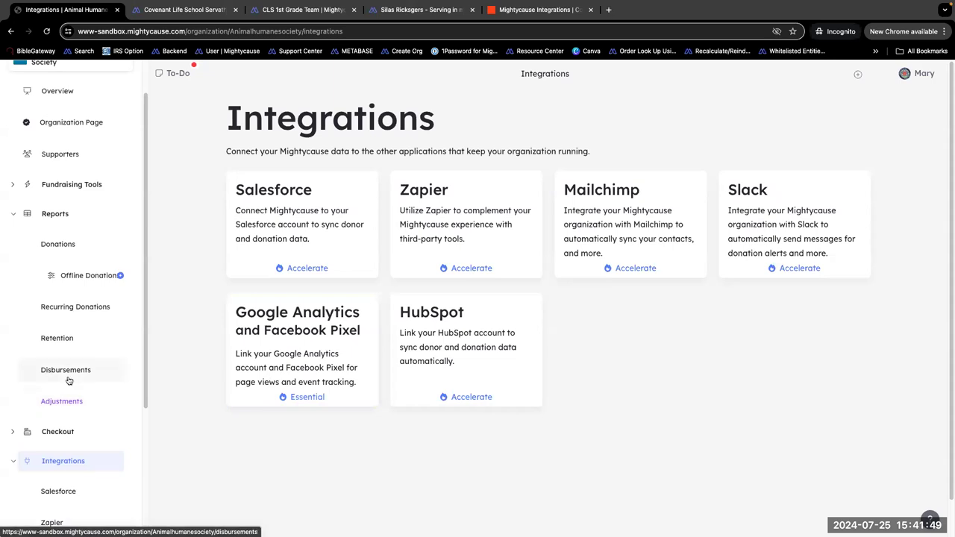
Collapse the Integrations and Reports groups, and review the organization's Supporters page.
click(13, 463)
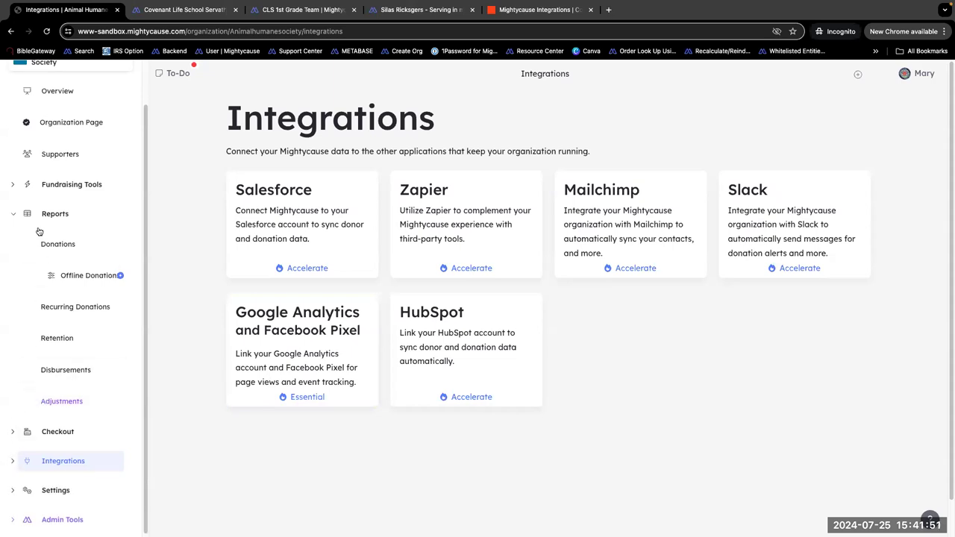
click(11, 216)
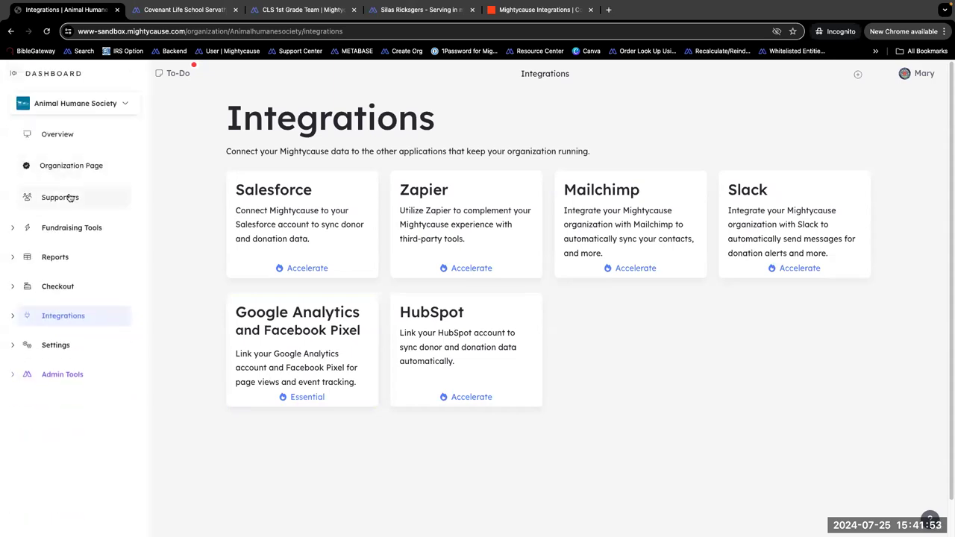
click(70, 197)
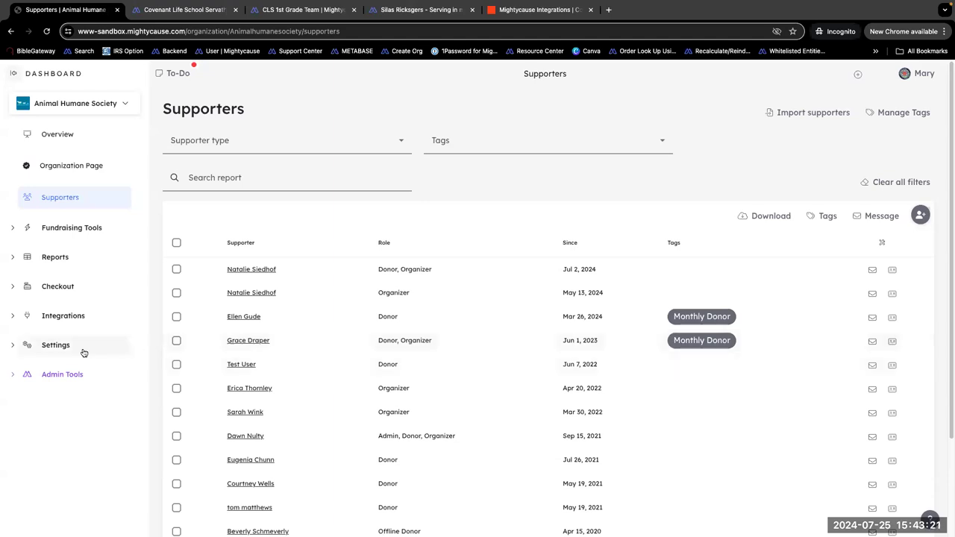
Open the organization's General Settings and review them down to the Social Sharing card description.
click(50, 348)
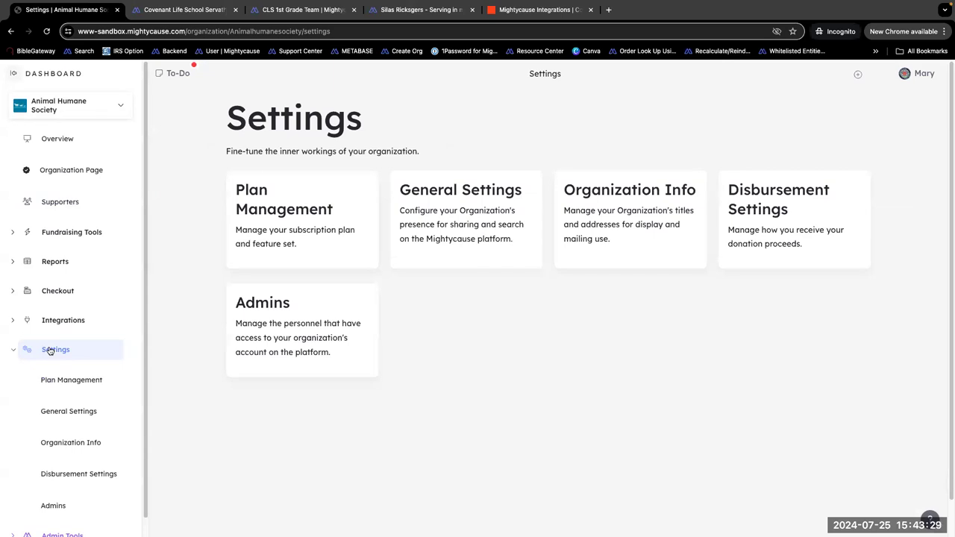
click(435, 258)
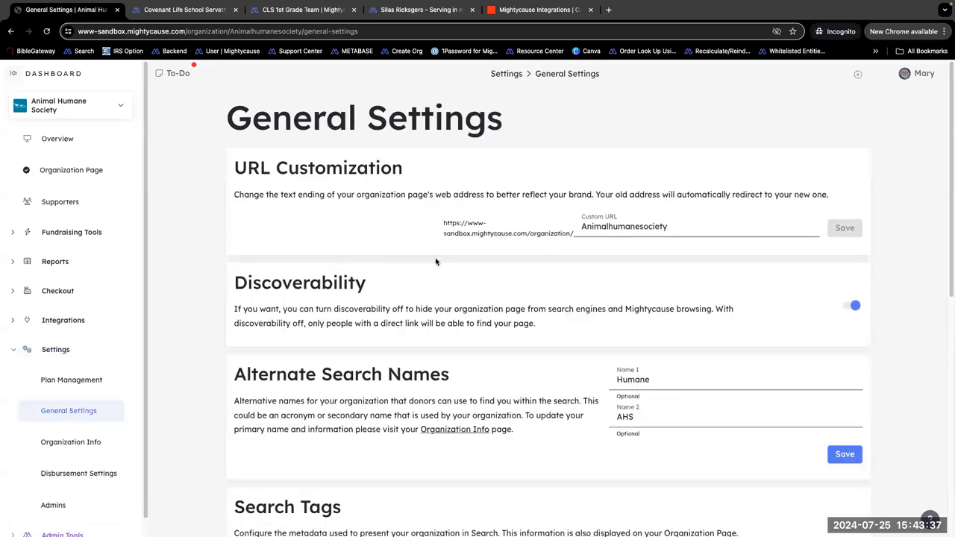
scroll(437, 261, down, 3)
scroll(447, 337, down, 5)
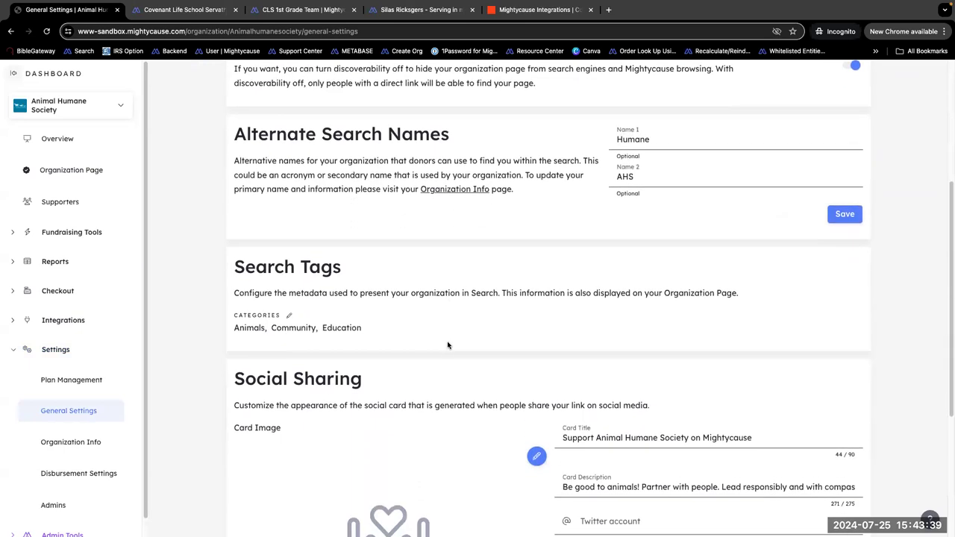
scroll(449, 374, down, 1)
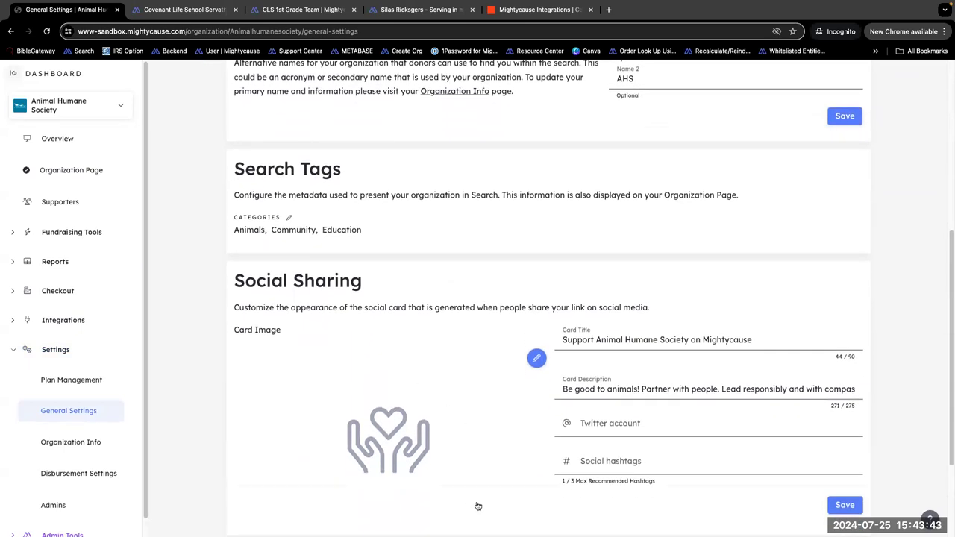
click(567, 390)
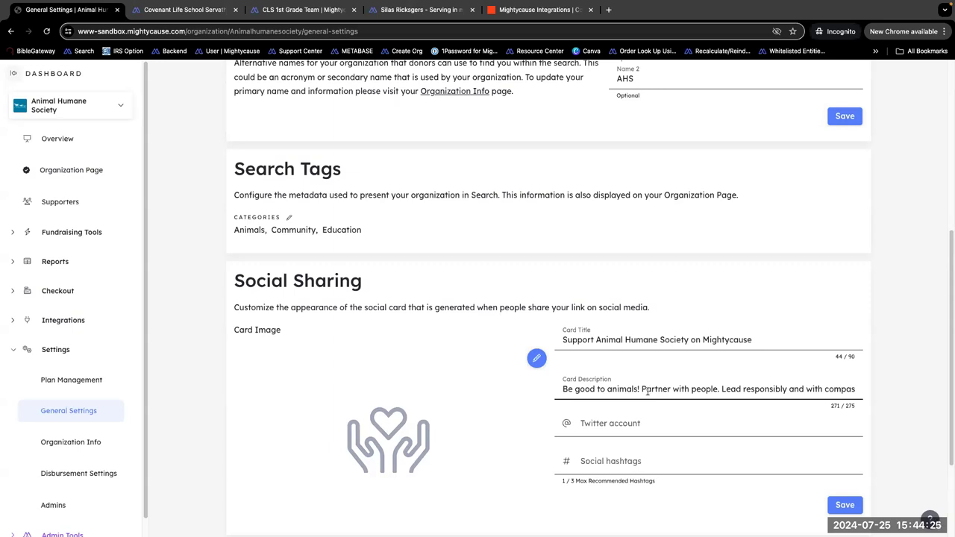
Review the Alternate Search Names fields and the Discoverability setting in General Settings.
scroll(444, 264, up, 4)
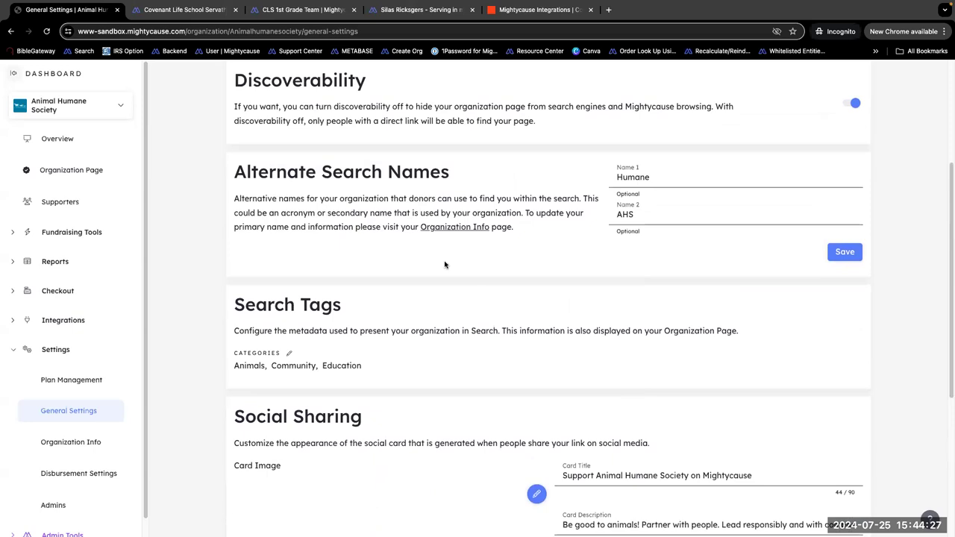
scroll(368, 197, up, 1)
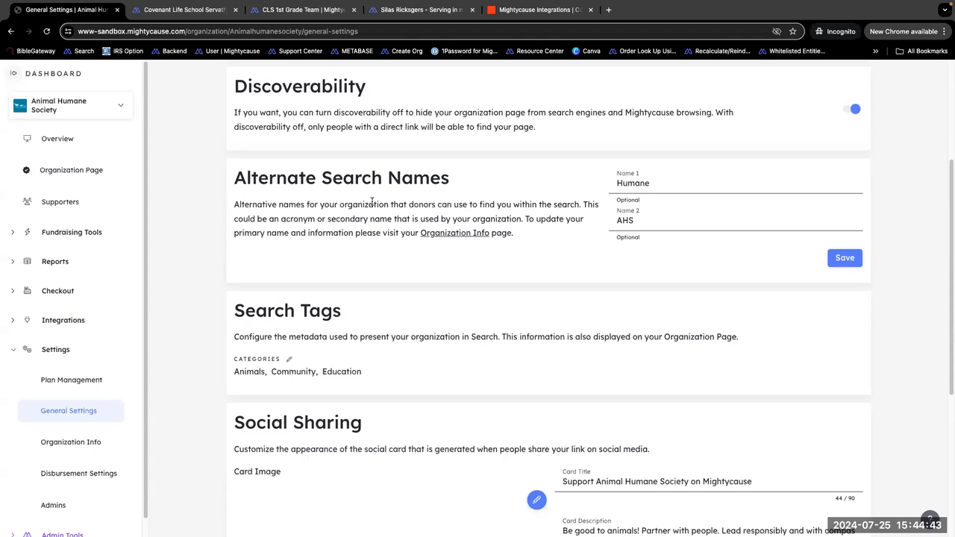
click(647, 186)
click(657, 217)
click(581, 265)
scroll(542, 270, up, 1)
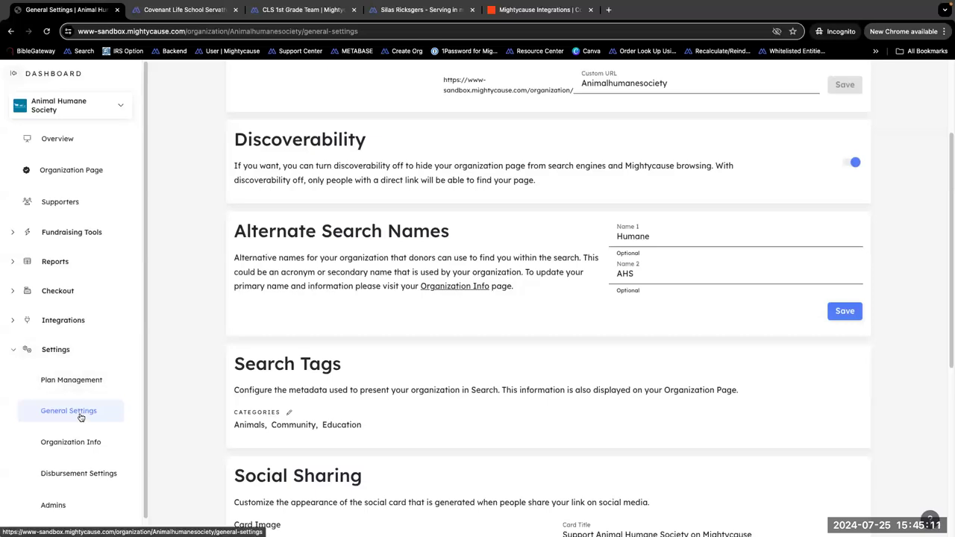
Review the Disbursement Settings, and open the organization's Admins list.
click(79, 474)
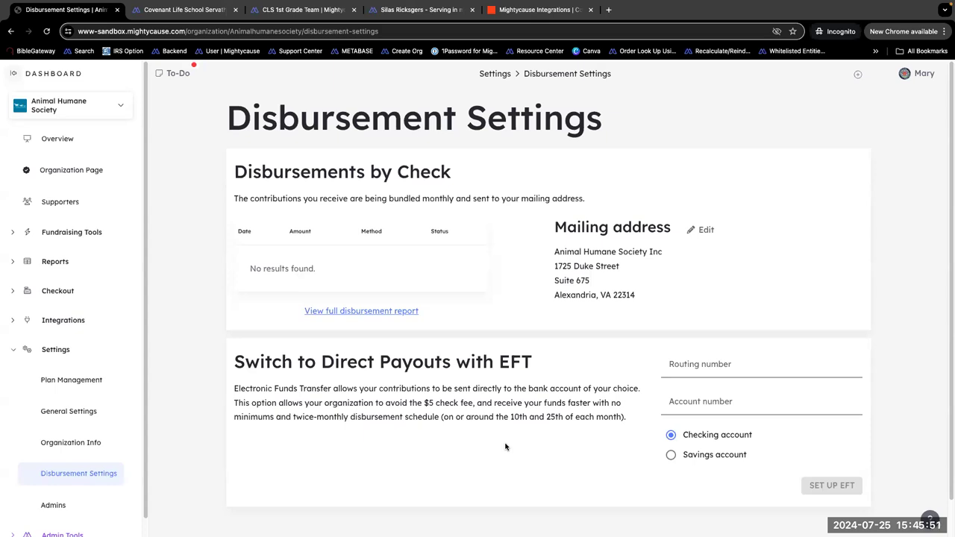
click(51, 506)
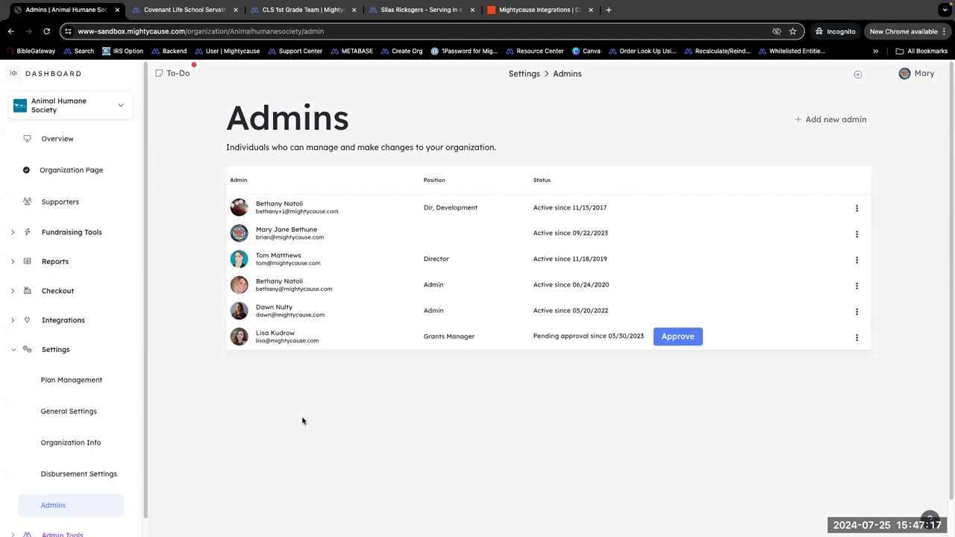
Check the form for adding an administrator and the options available for the first listed admin, closing both without changes.
click(822, 125)
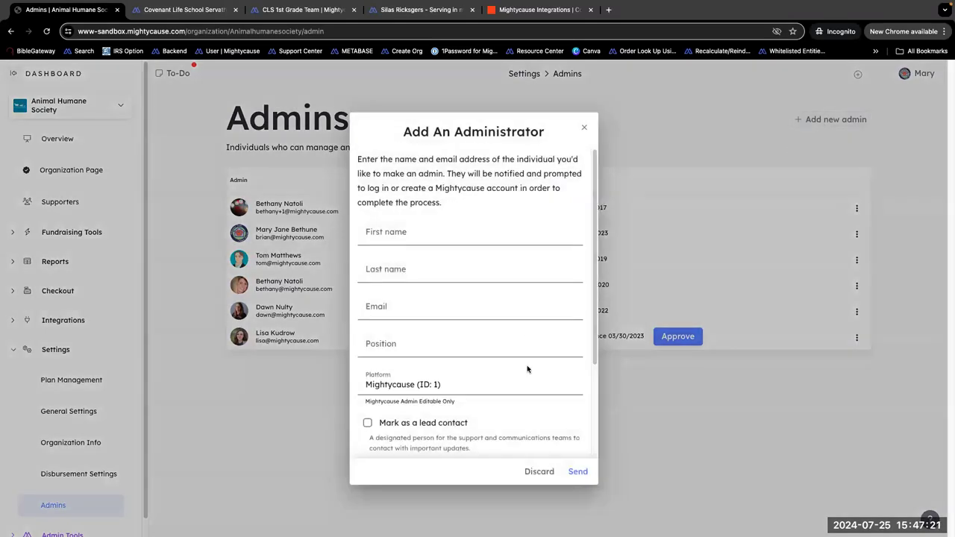
click(696, 439)
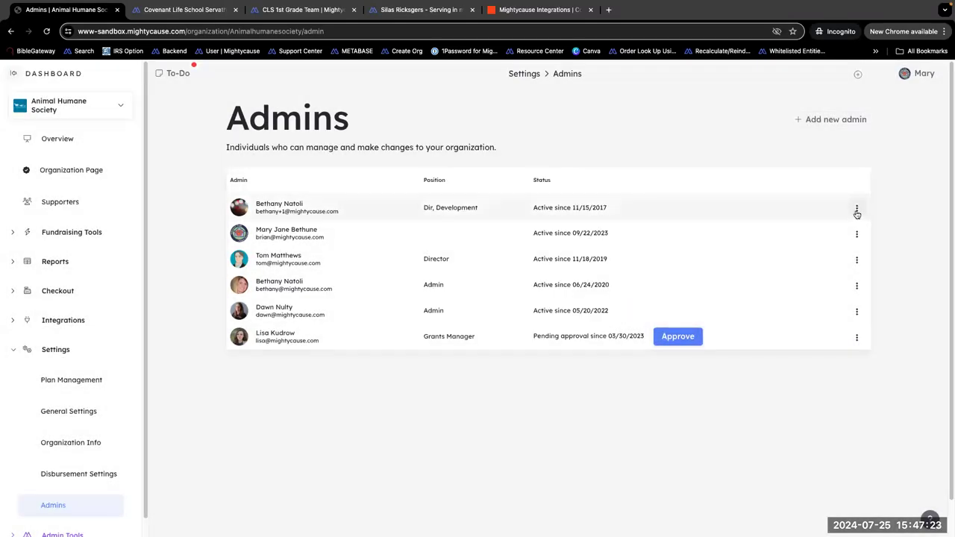
click(857, 210)
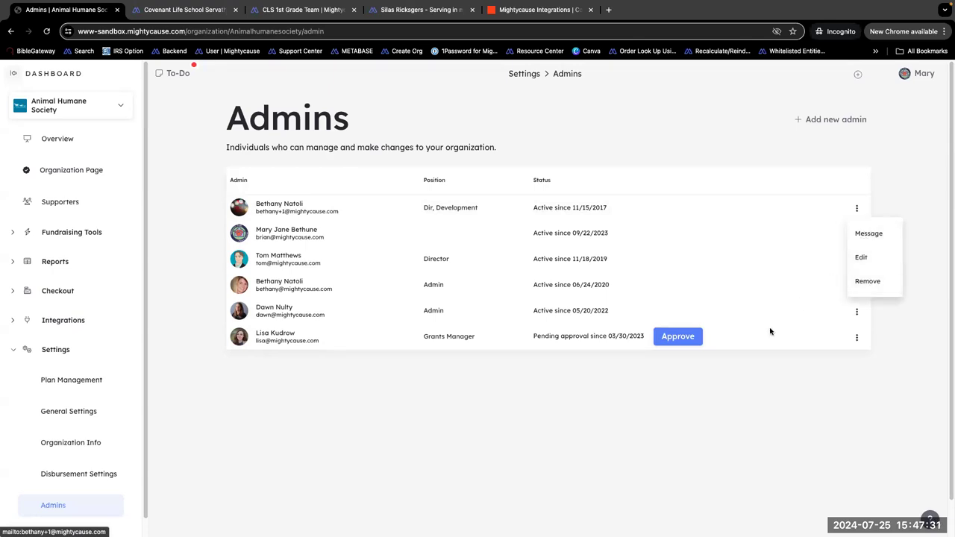
click(701, 397)
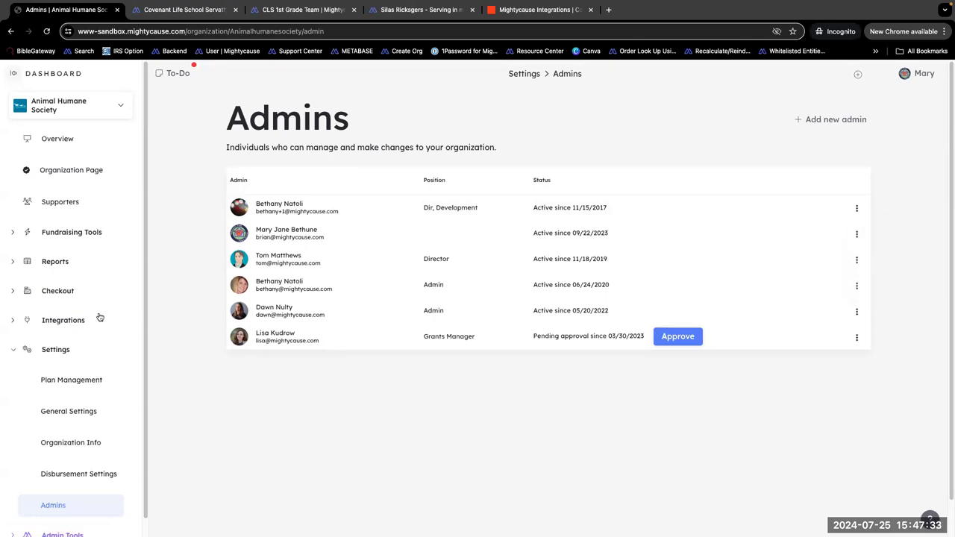
Collapse the Settings group, and review the Organization Page down to its Donate and Fundraise options.
click(14, 351)
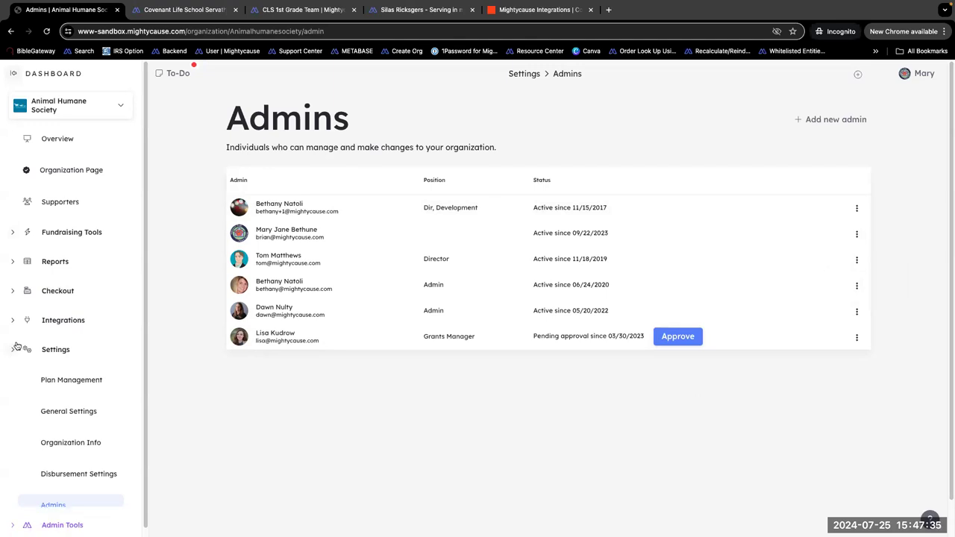
click(82, 166)
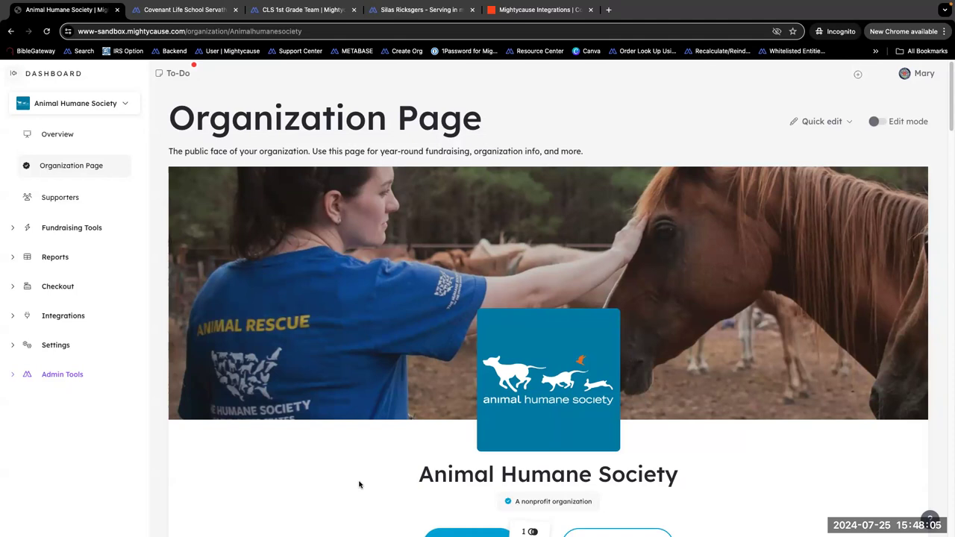
scroll(361, 486, down, 2)
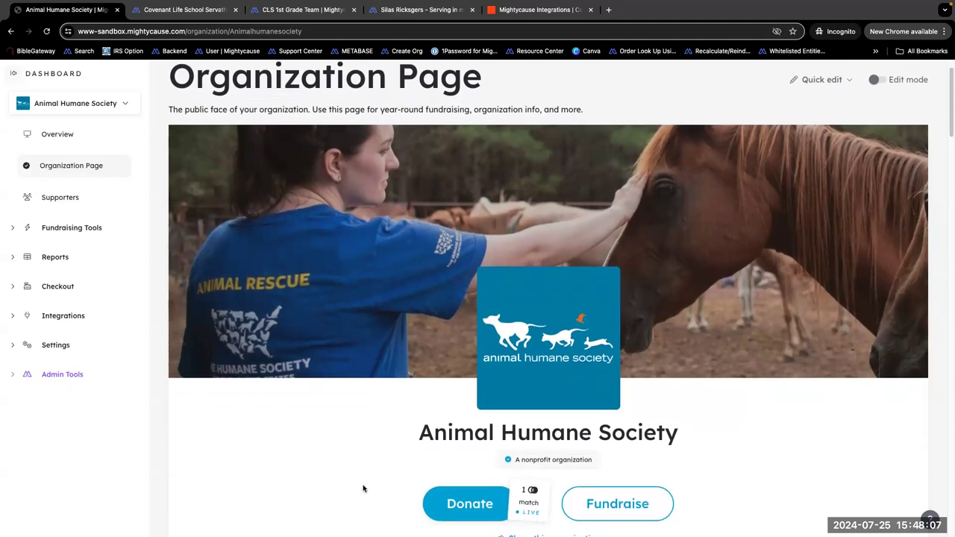
scroll(366, 488, down, 1)
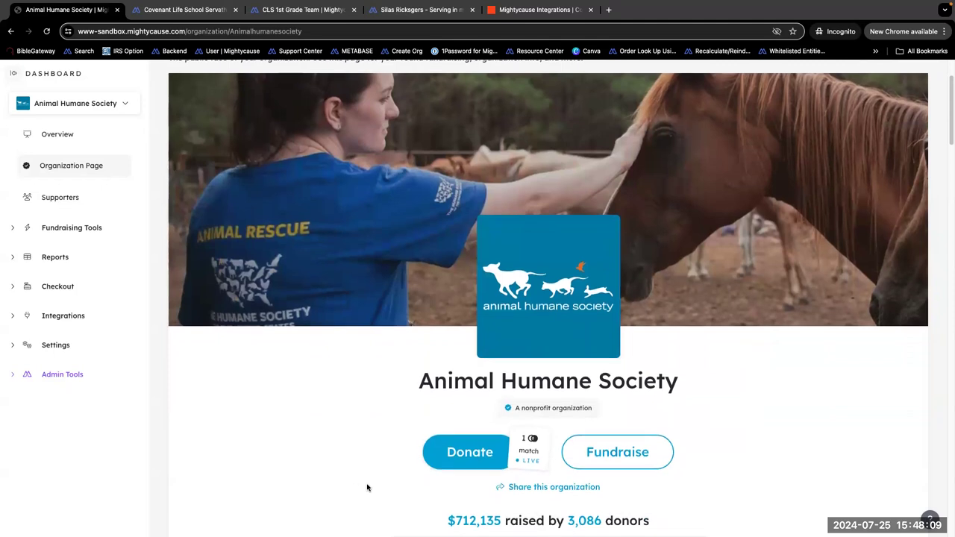